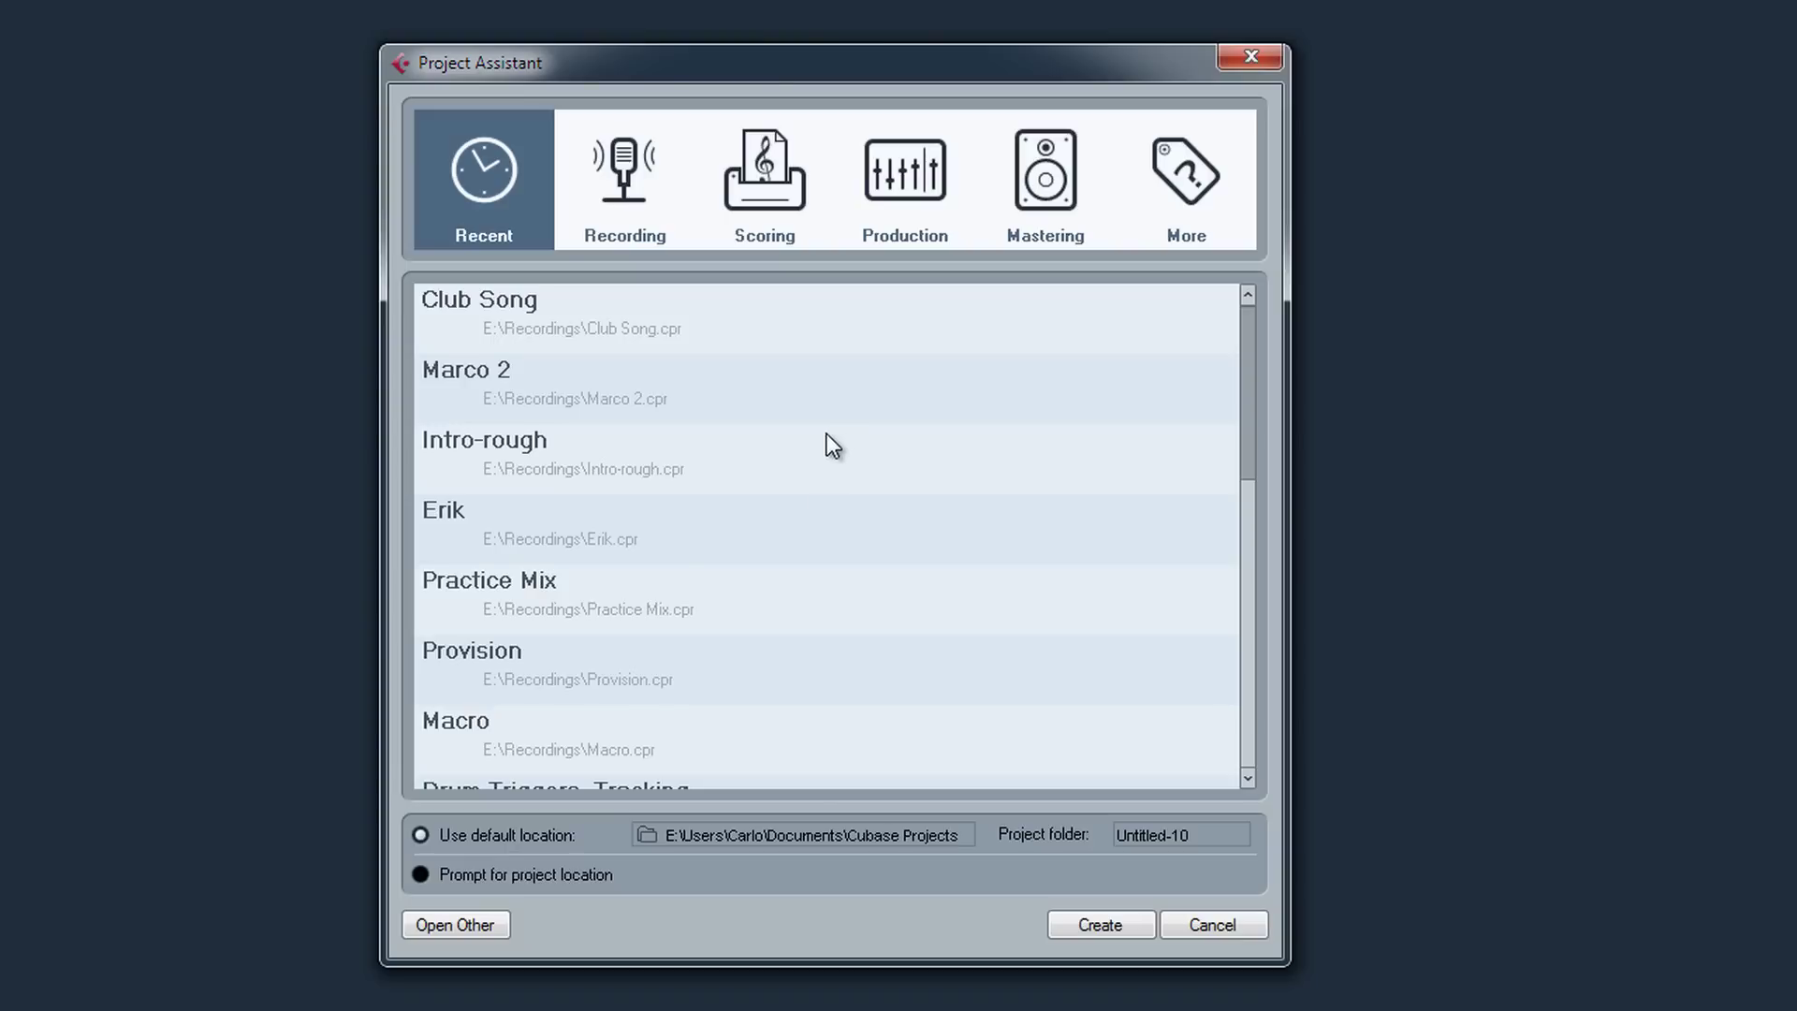
# Step: Create a new project from the Empty template in the Project Assistant
pyautogui.click(1180, 211)
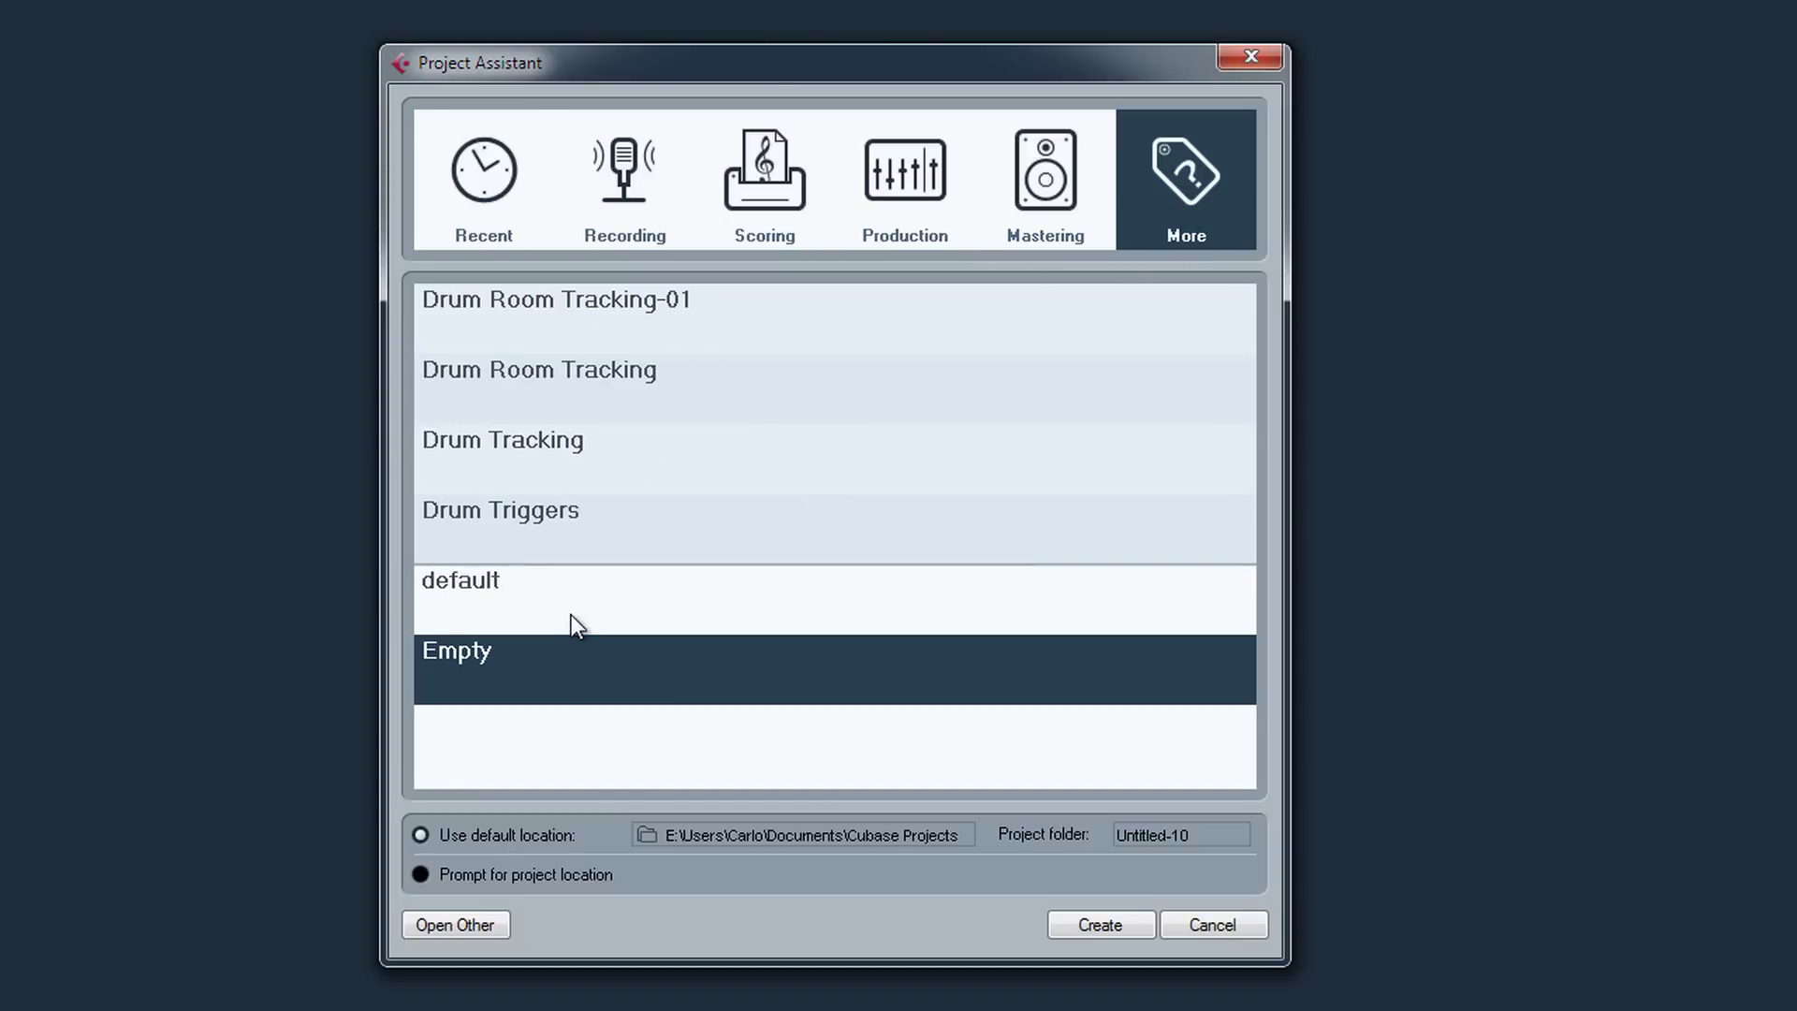
pyautogui.click(498, 216)
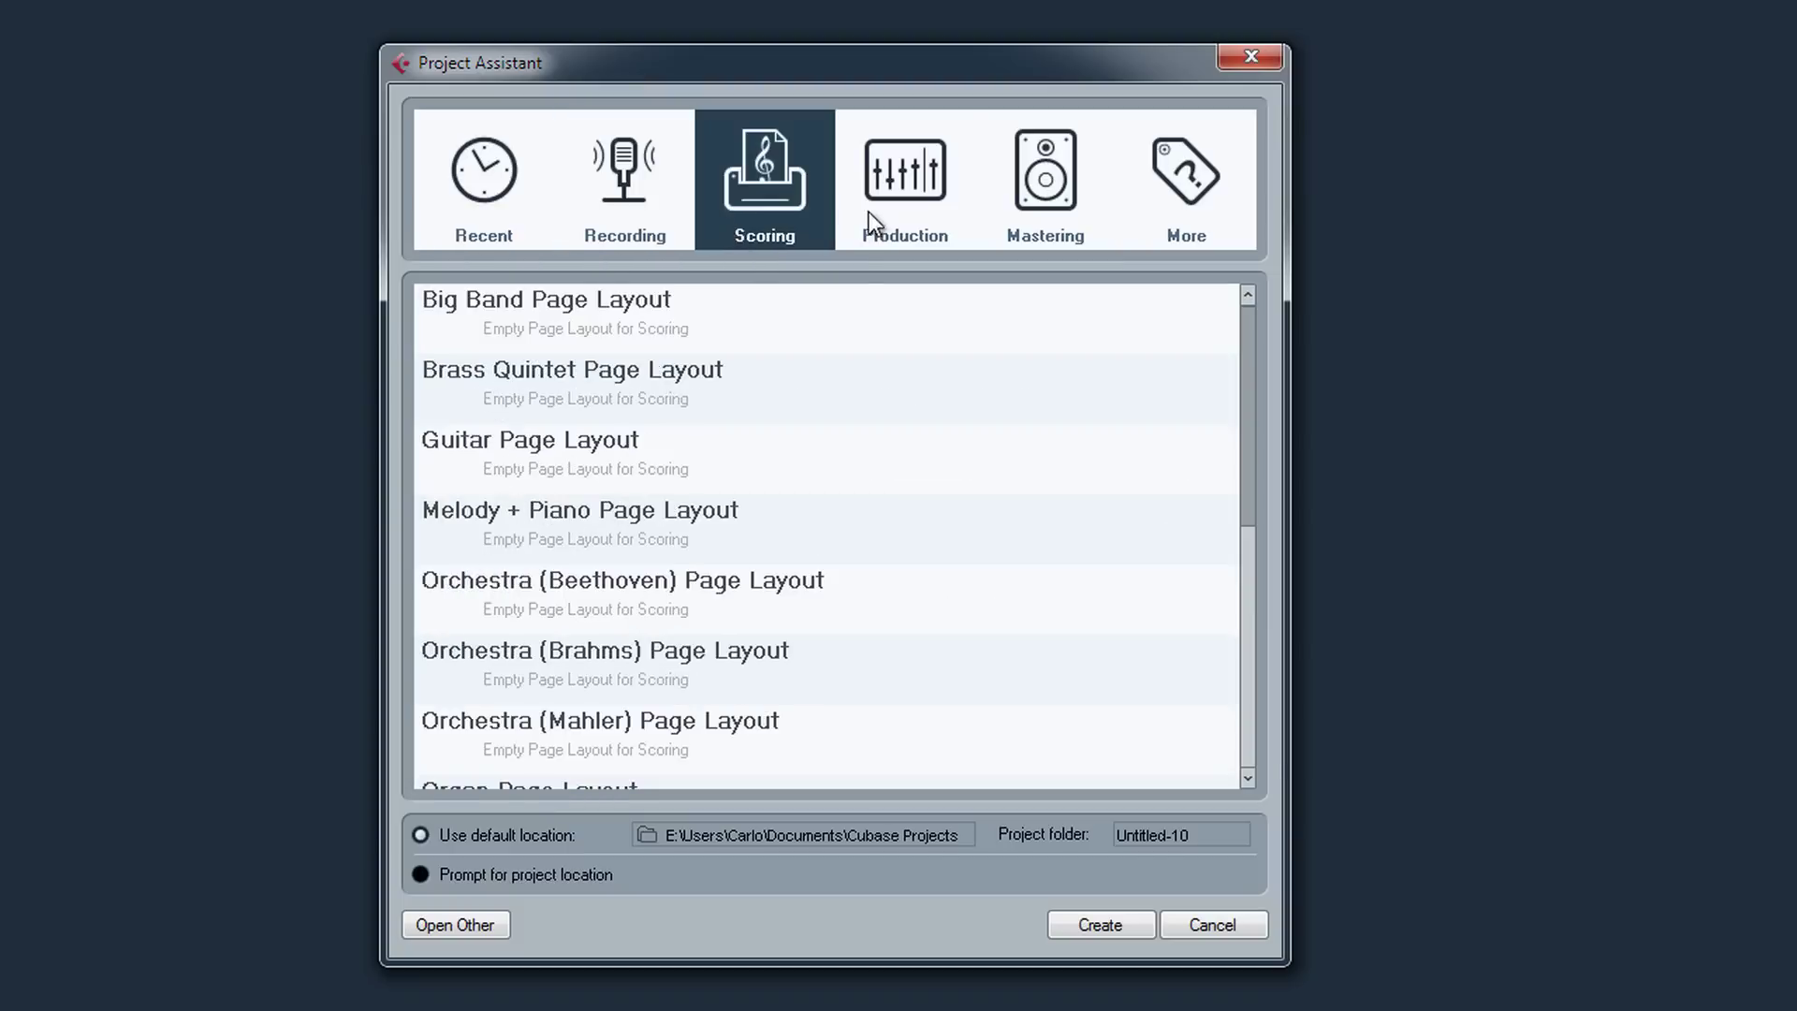
pyautogui.moveTo(1156, 220)
pyautogui.click(524, 674)
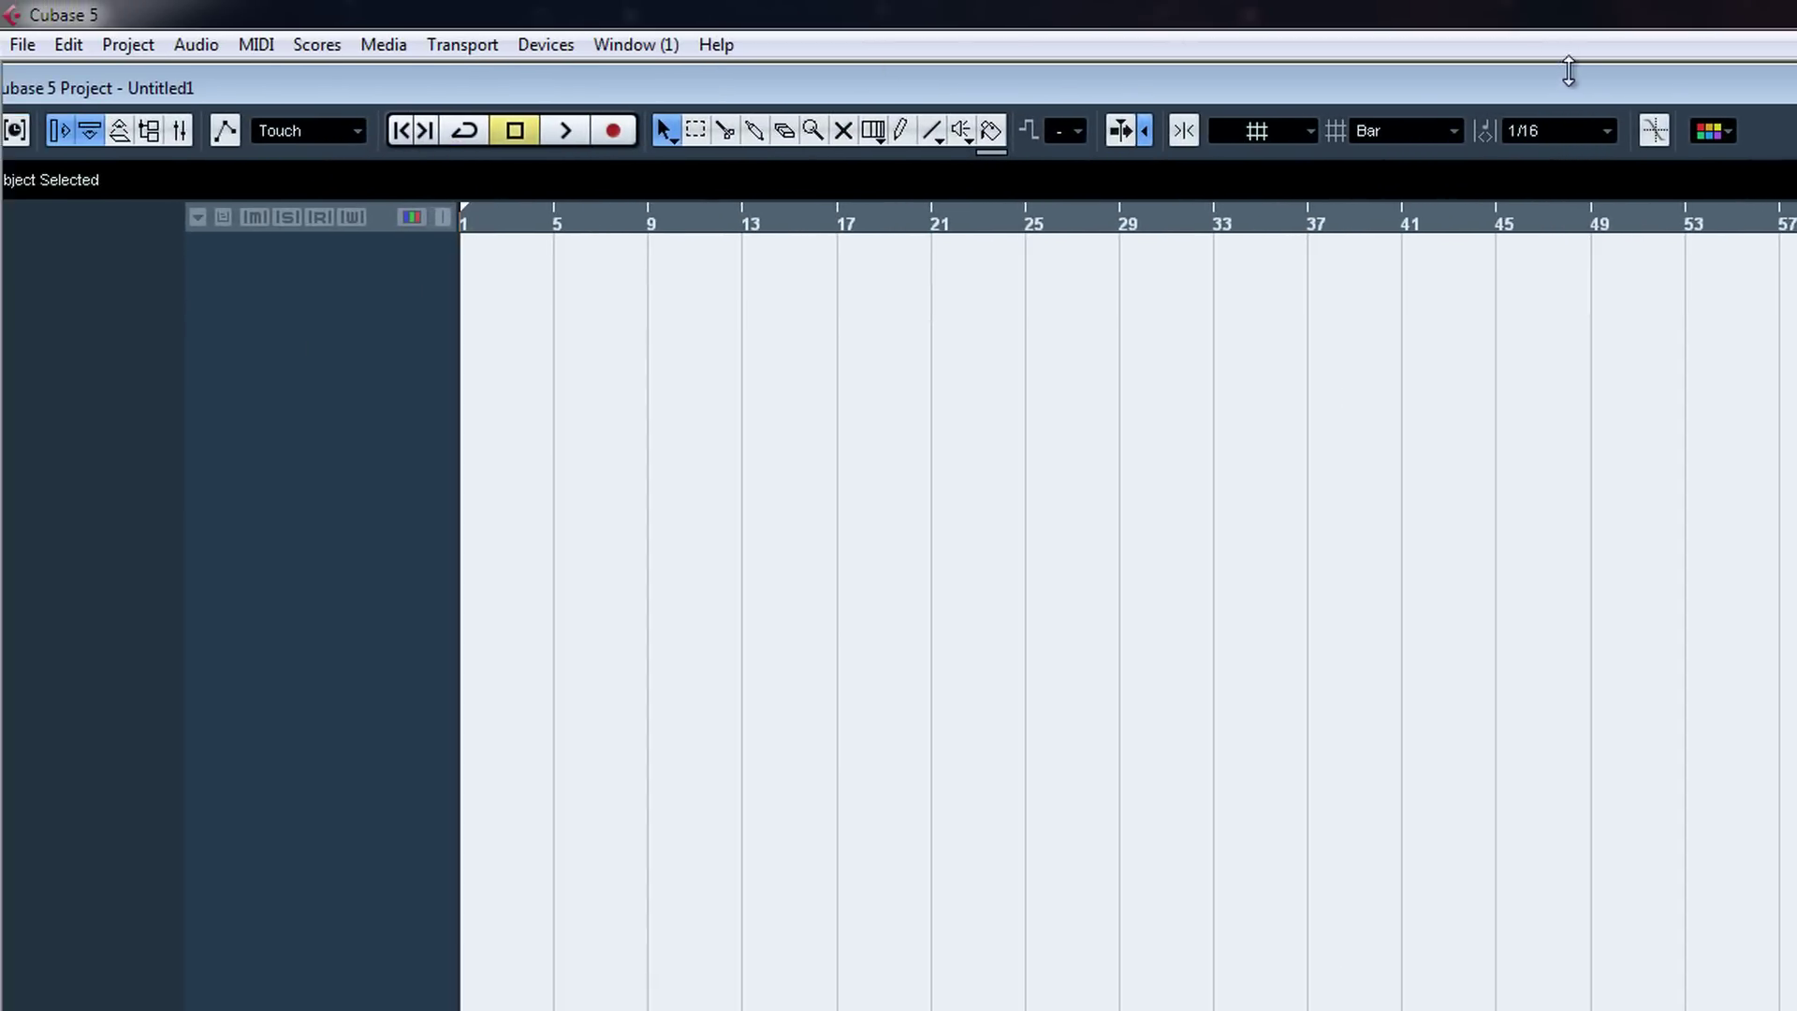
# Step: Maximize the project window and replace the Stereo In bus with 14 mono input buses
pyautogui.doubleClick(1573, 86)
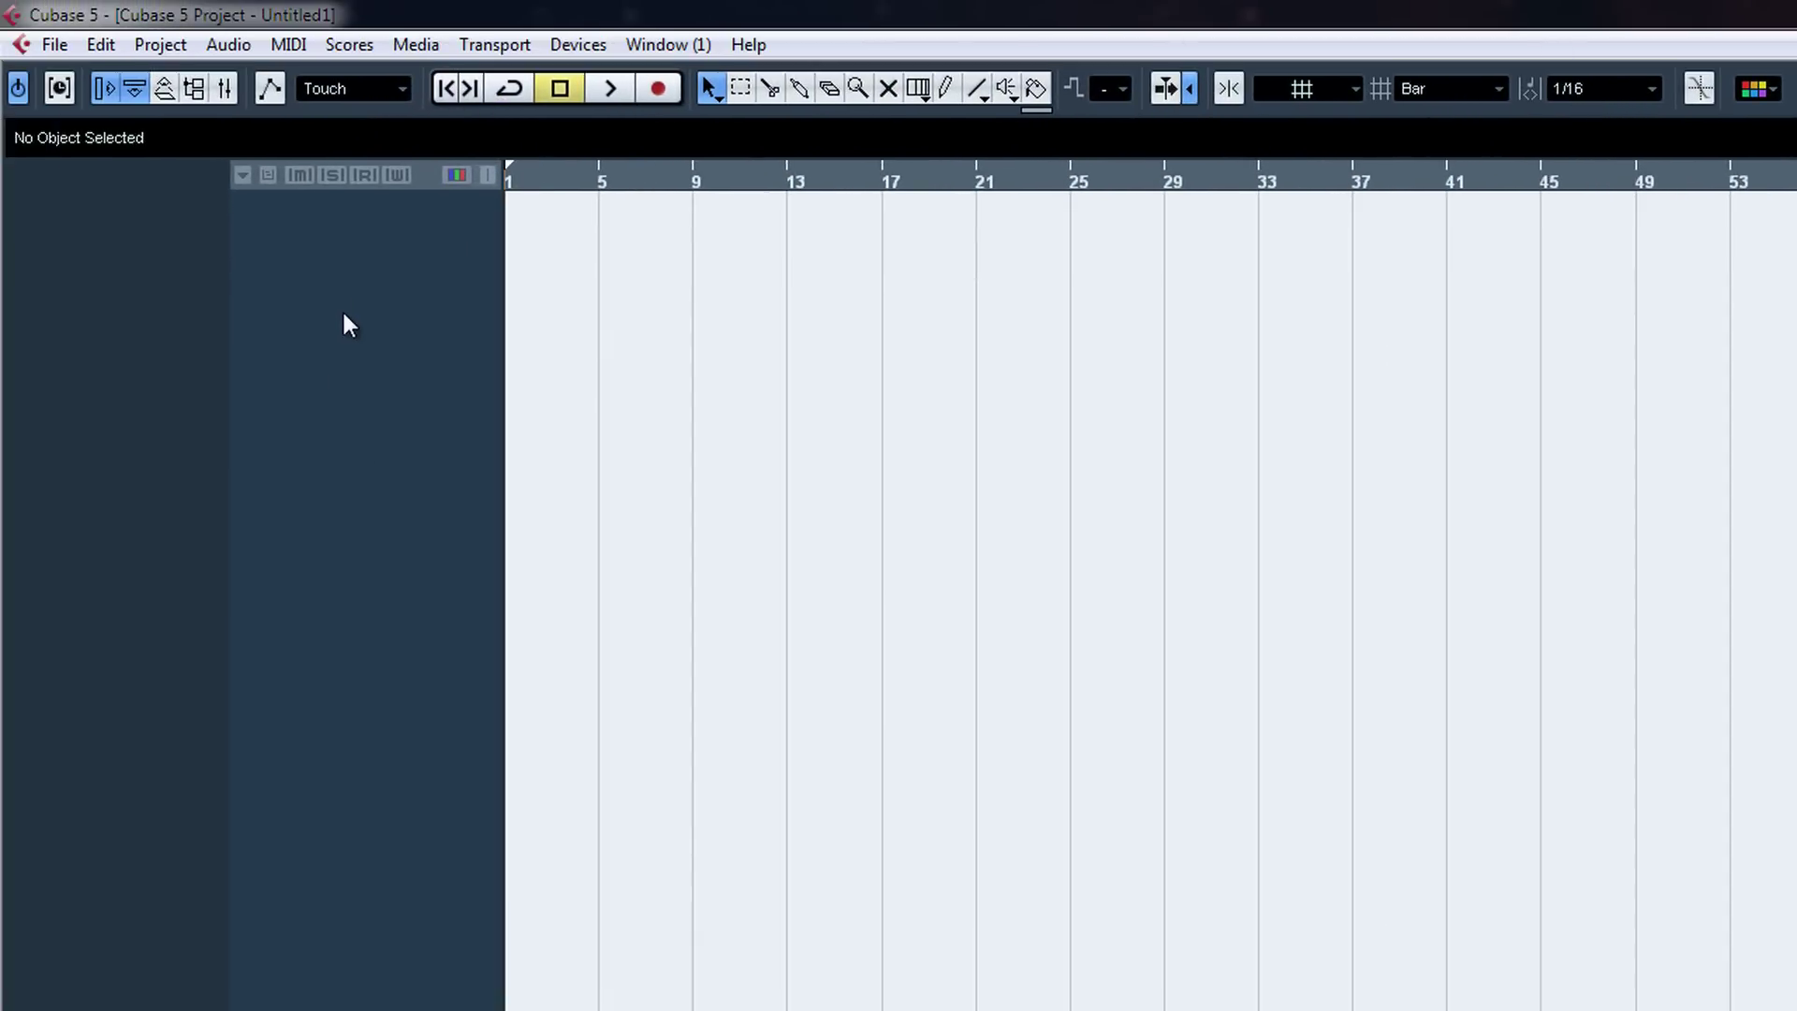
pyautogui.press('F4')
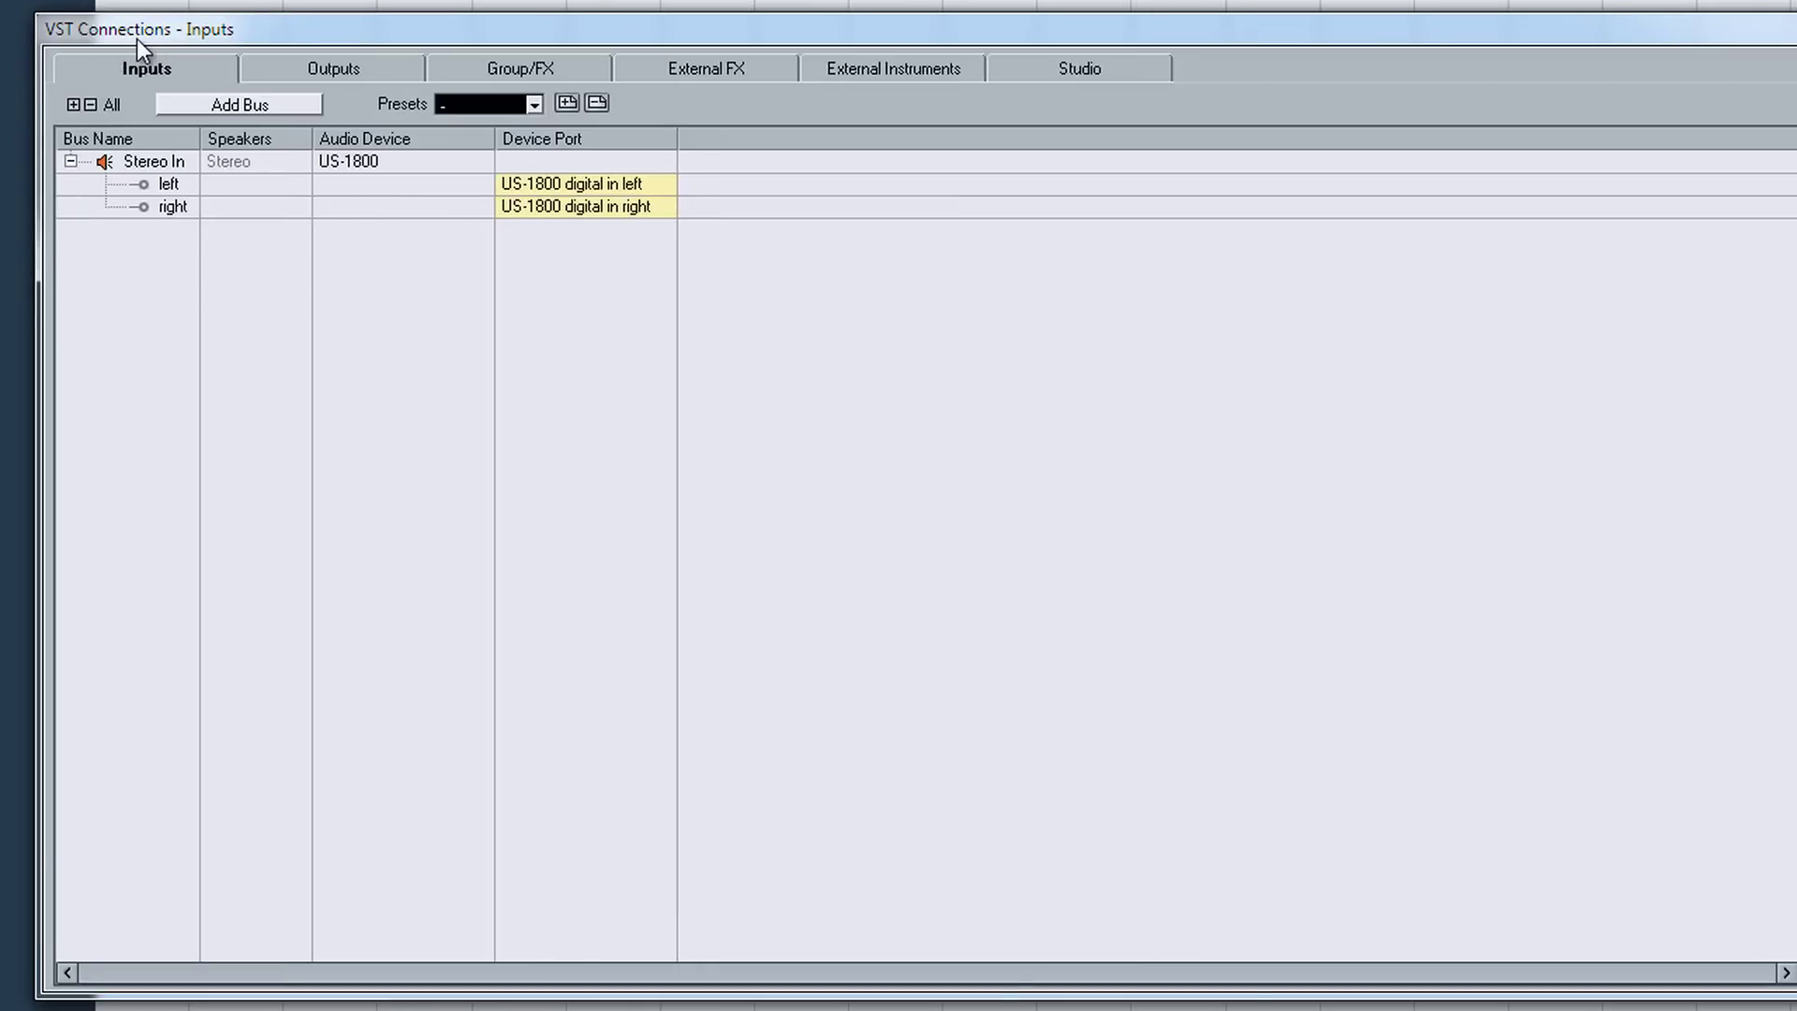
pyautogui.doubleClick(176, 159)
pyautogui.press('Delete')
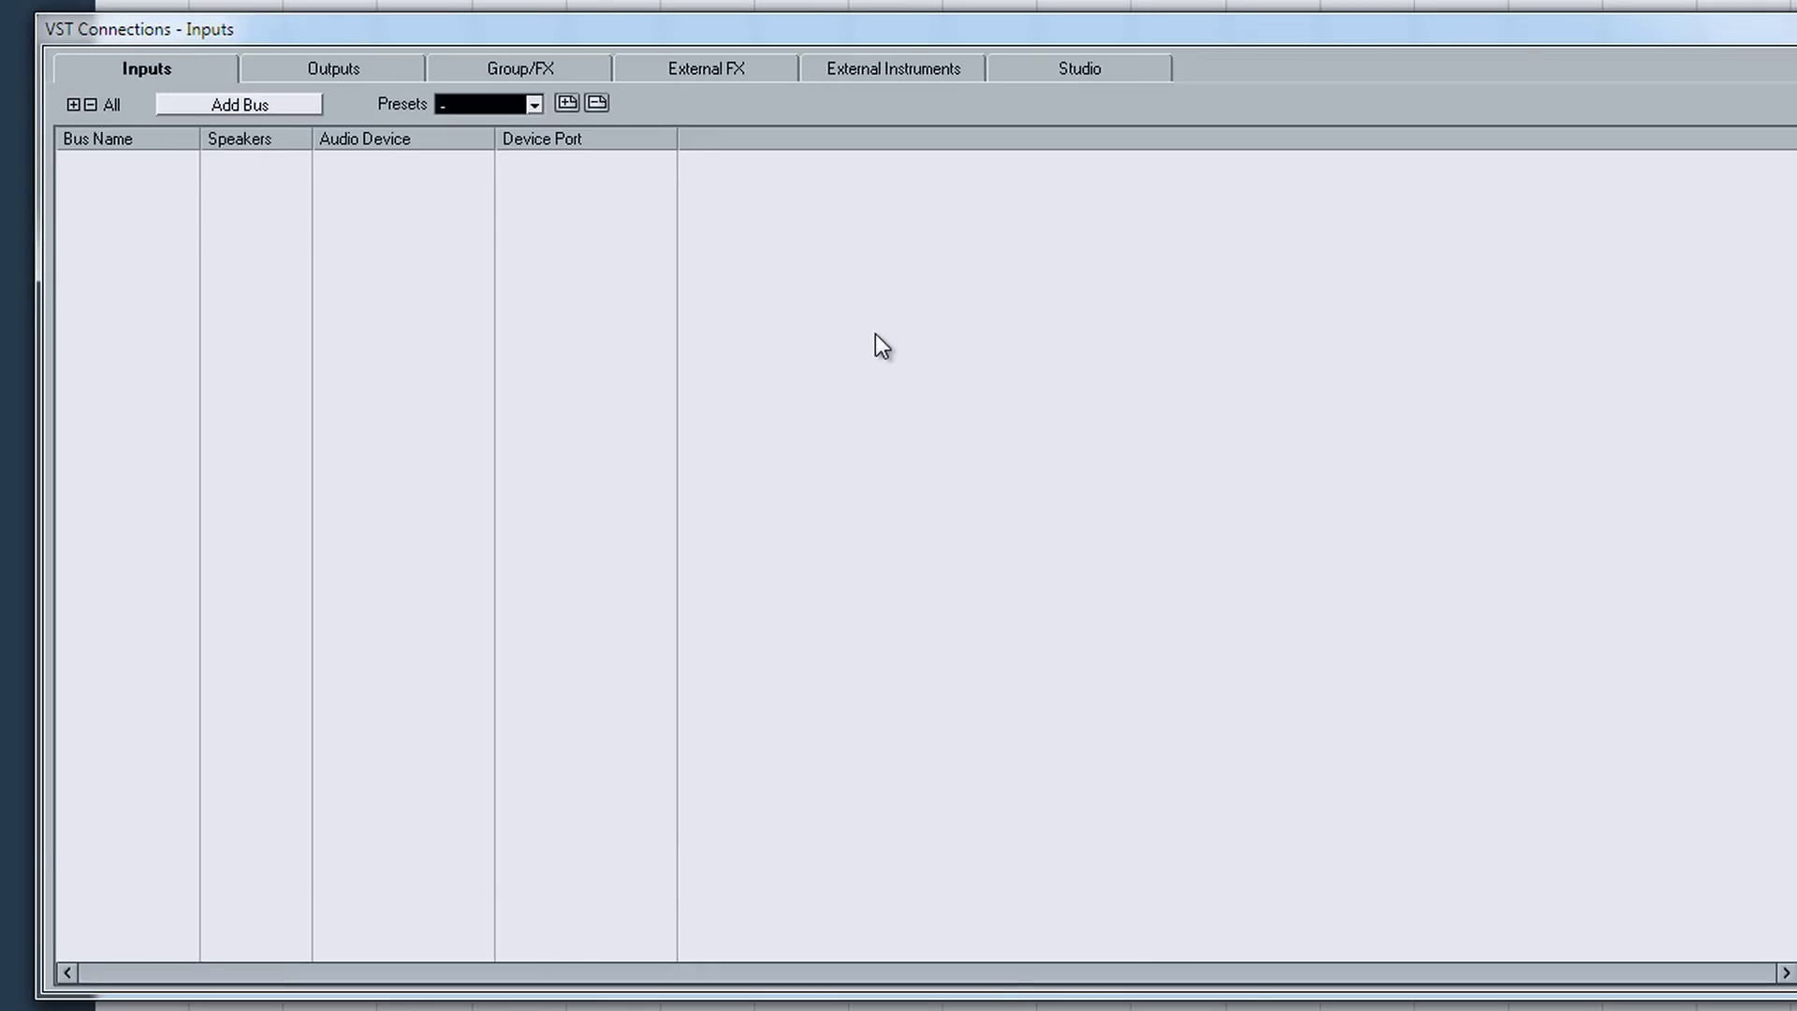
pyautogui.click(249, 105)
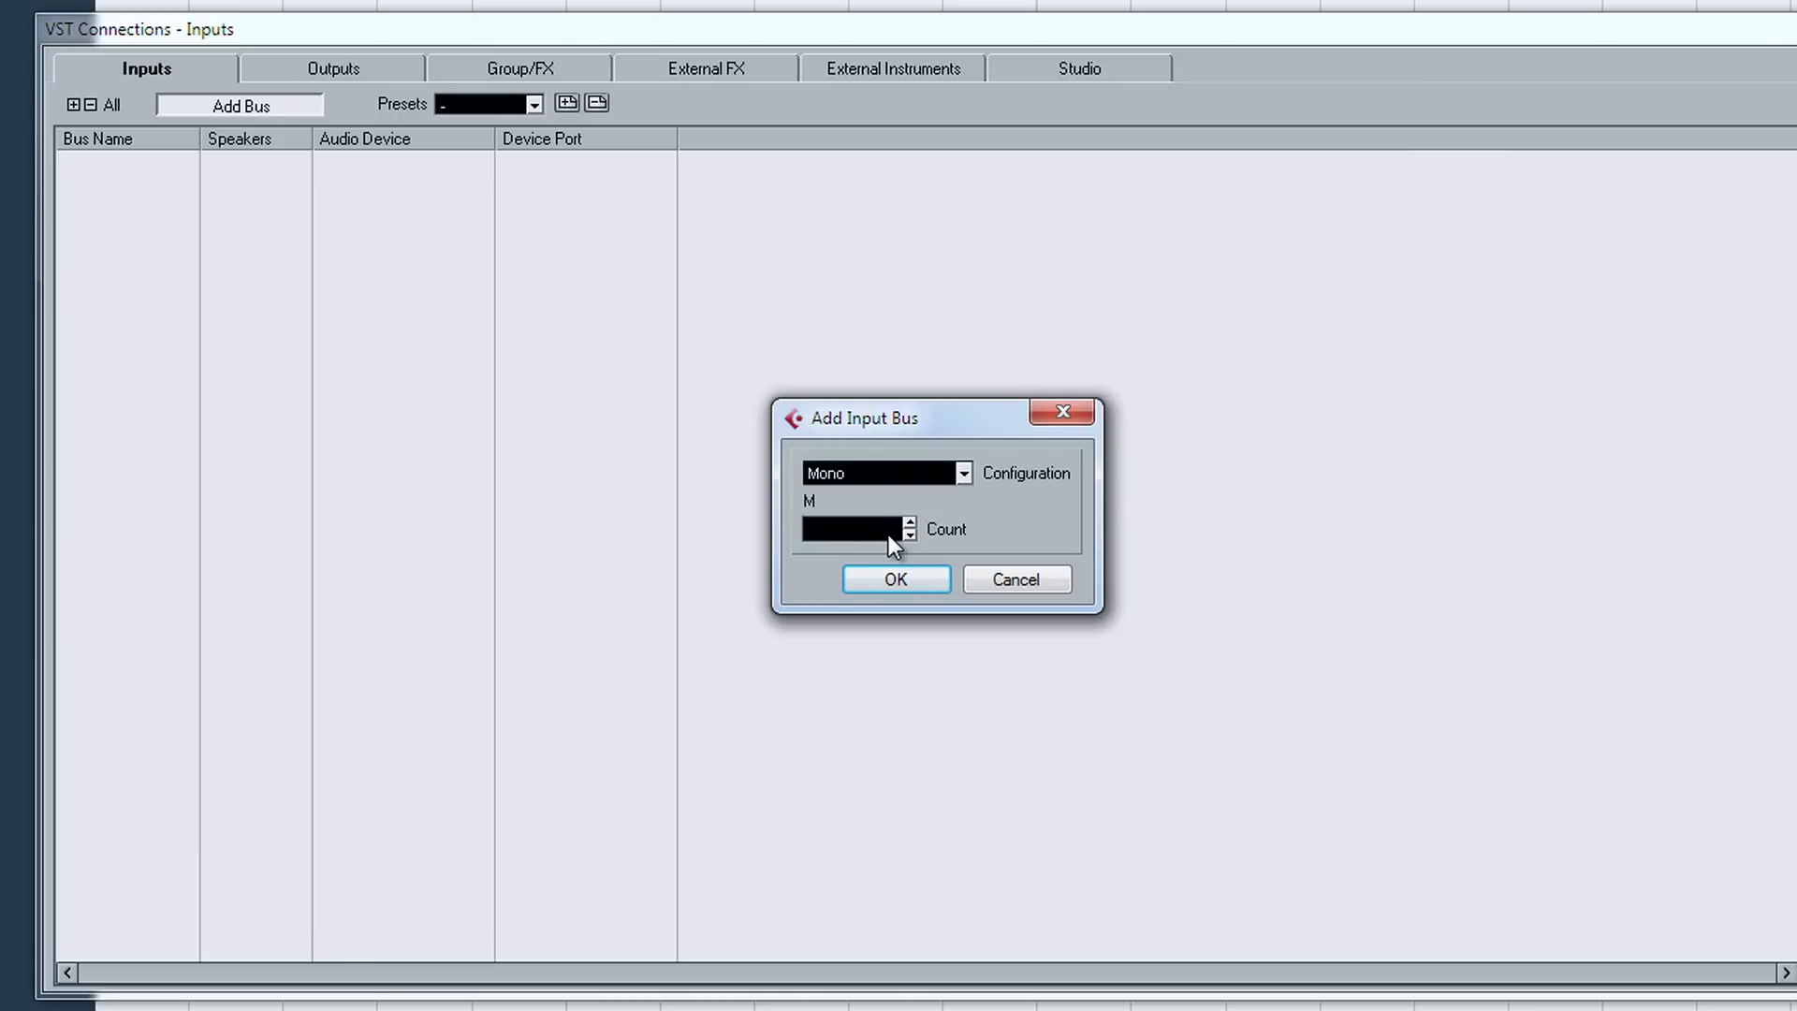
pyautogui.write('14')
pyautogui.press('Return')
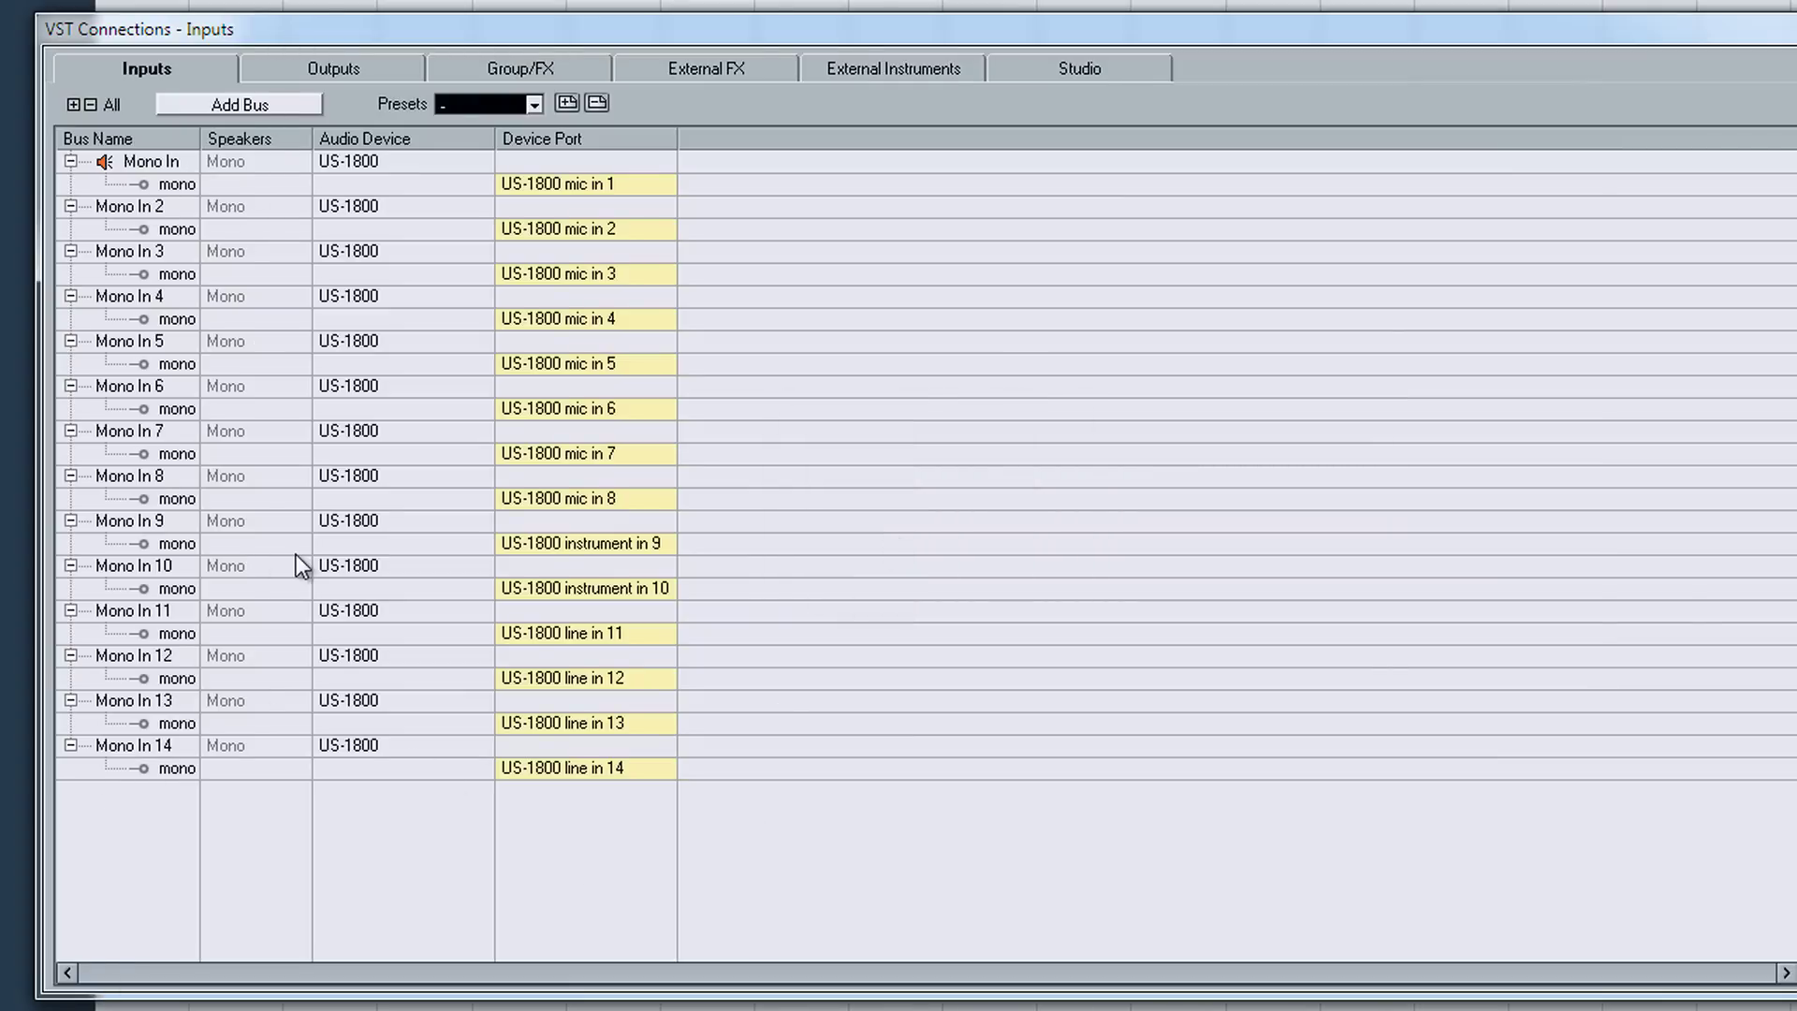
# Step: Add one stereo input bus for the digital input
pyautogui.click(255, 104)
pyautogui.click(918, 477)
pyautogui.click(916, 541)
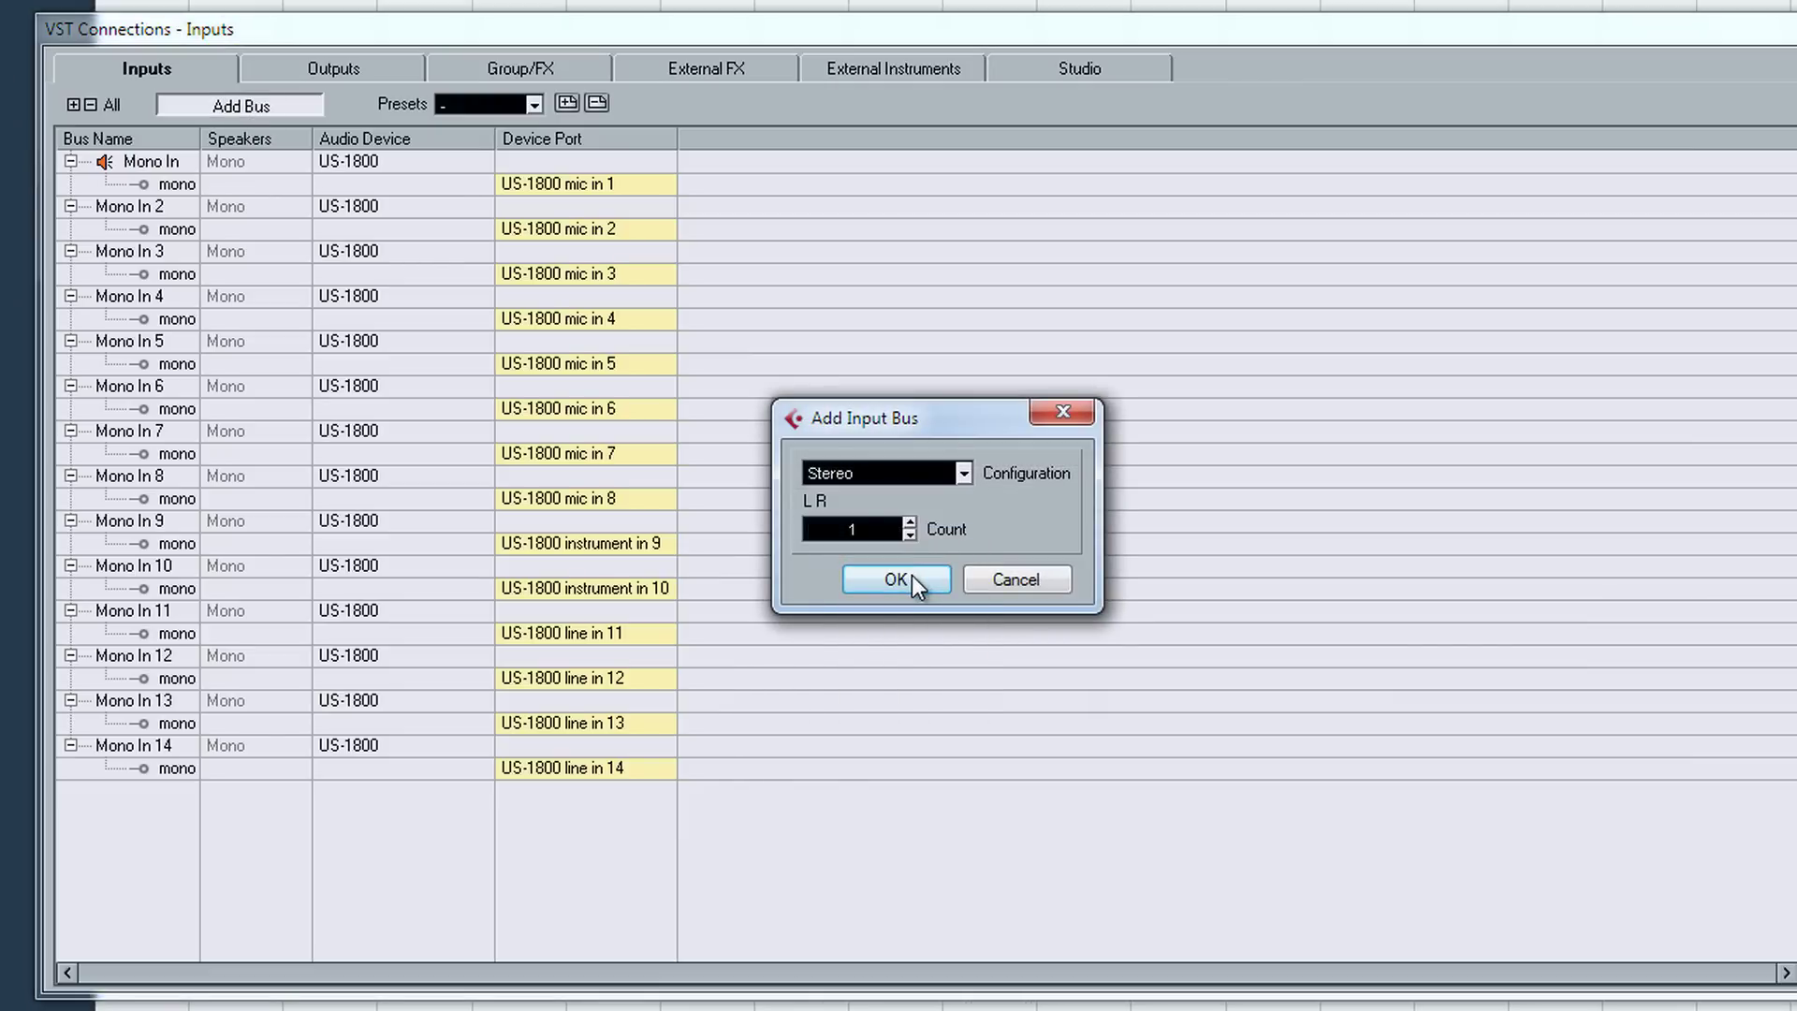
pyautogui.click(912, 576)
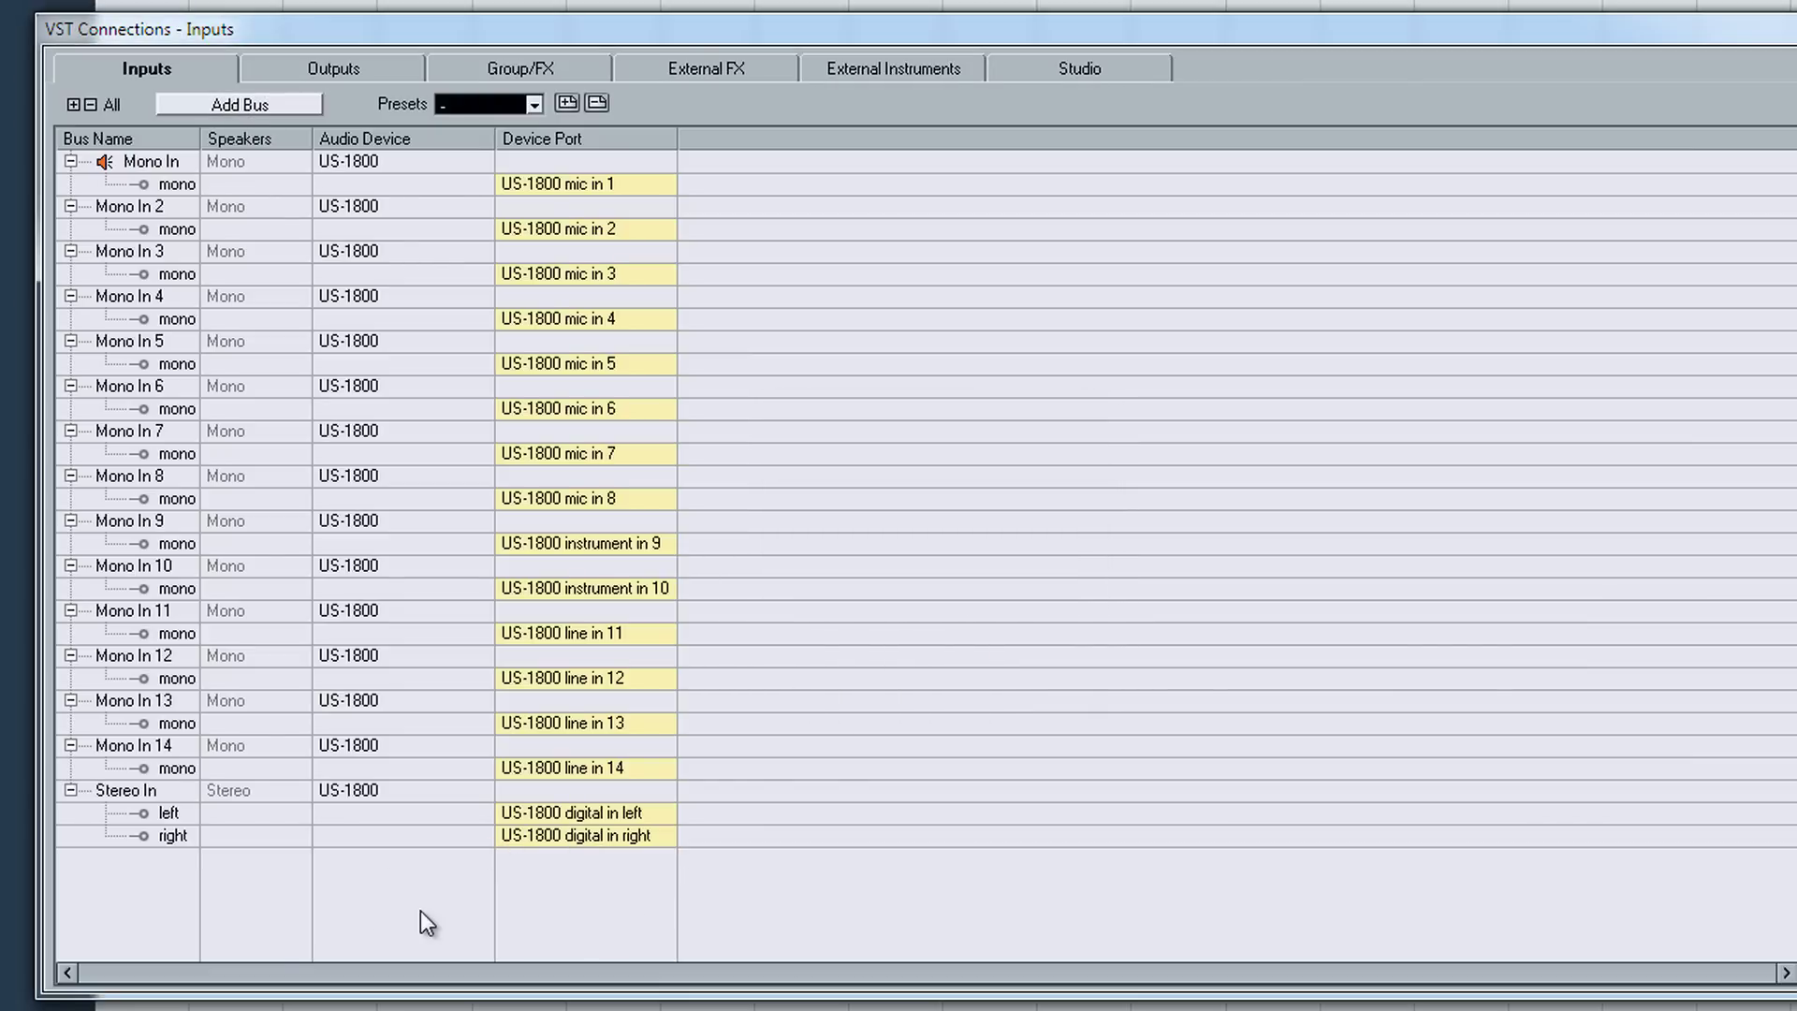
# Step: On the Outputs tab, keep US-1800 out 1 on the left, then add and delete a Stereo Out 2 bus
pyautogui.click(363, 71)
pyautogui.click(543, 186)
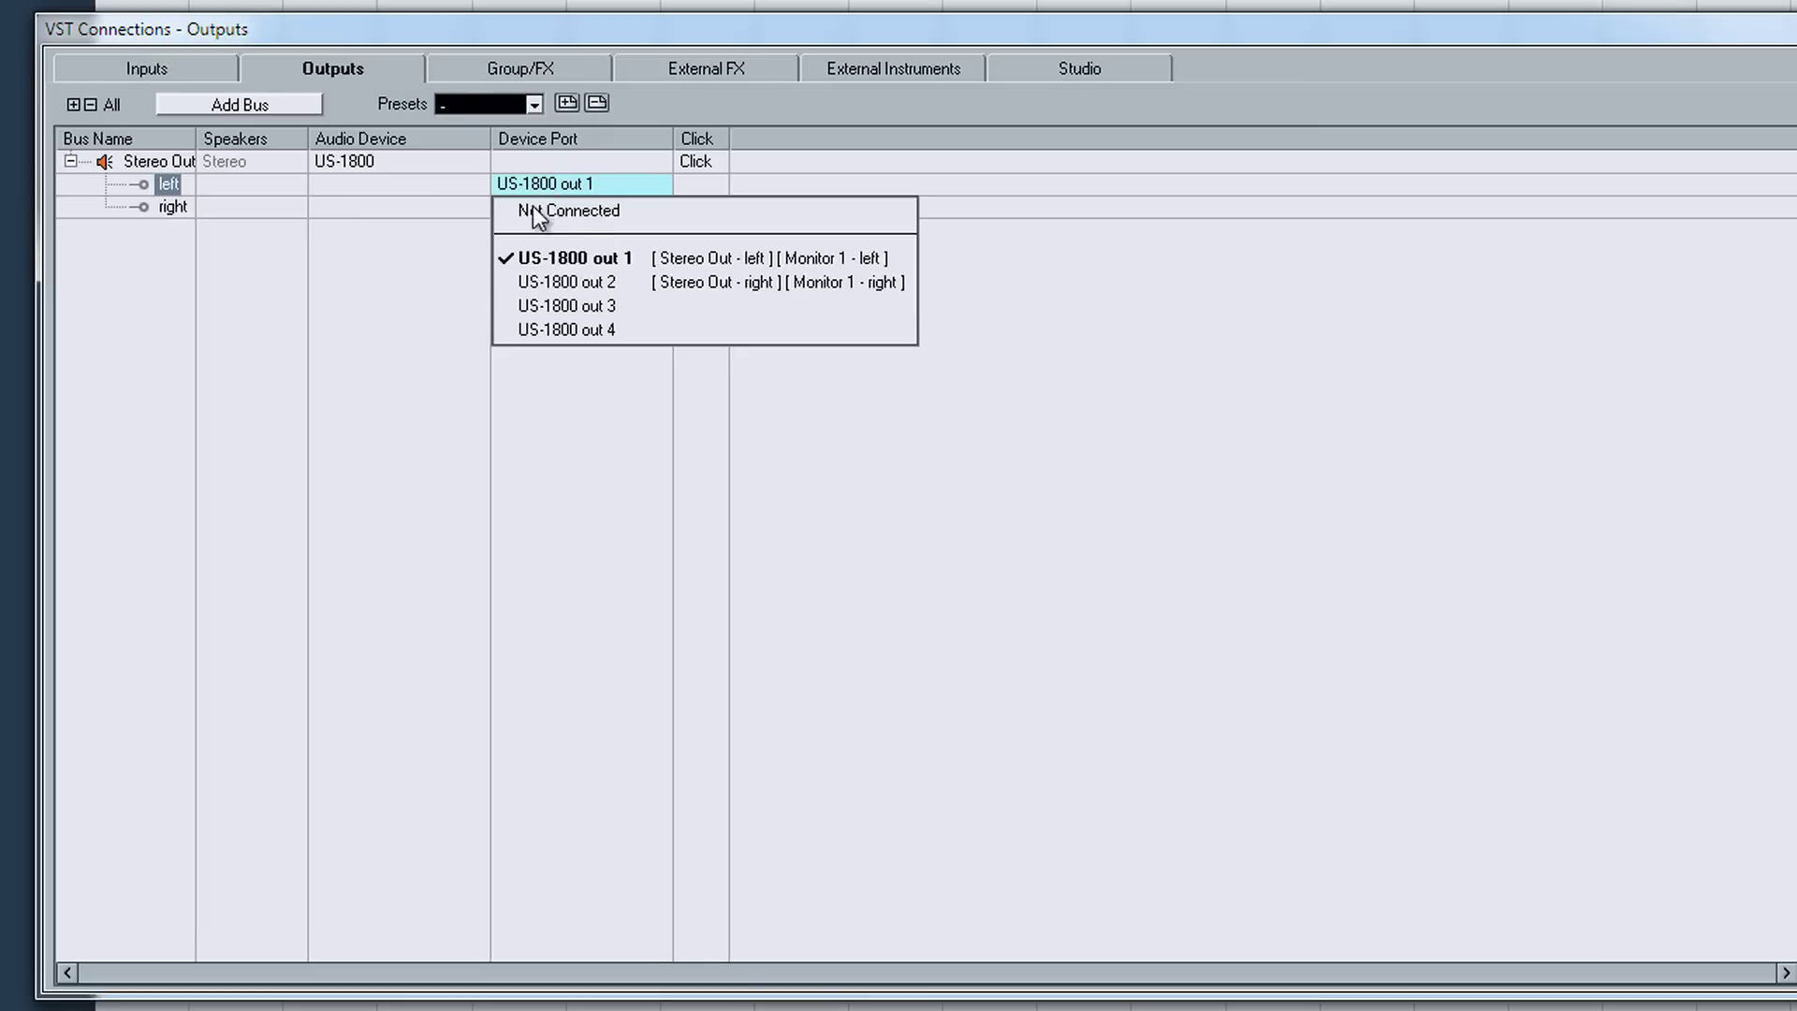
pyautogui.click(490, 608)
pyautogui.click(262, 107)
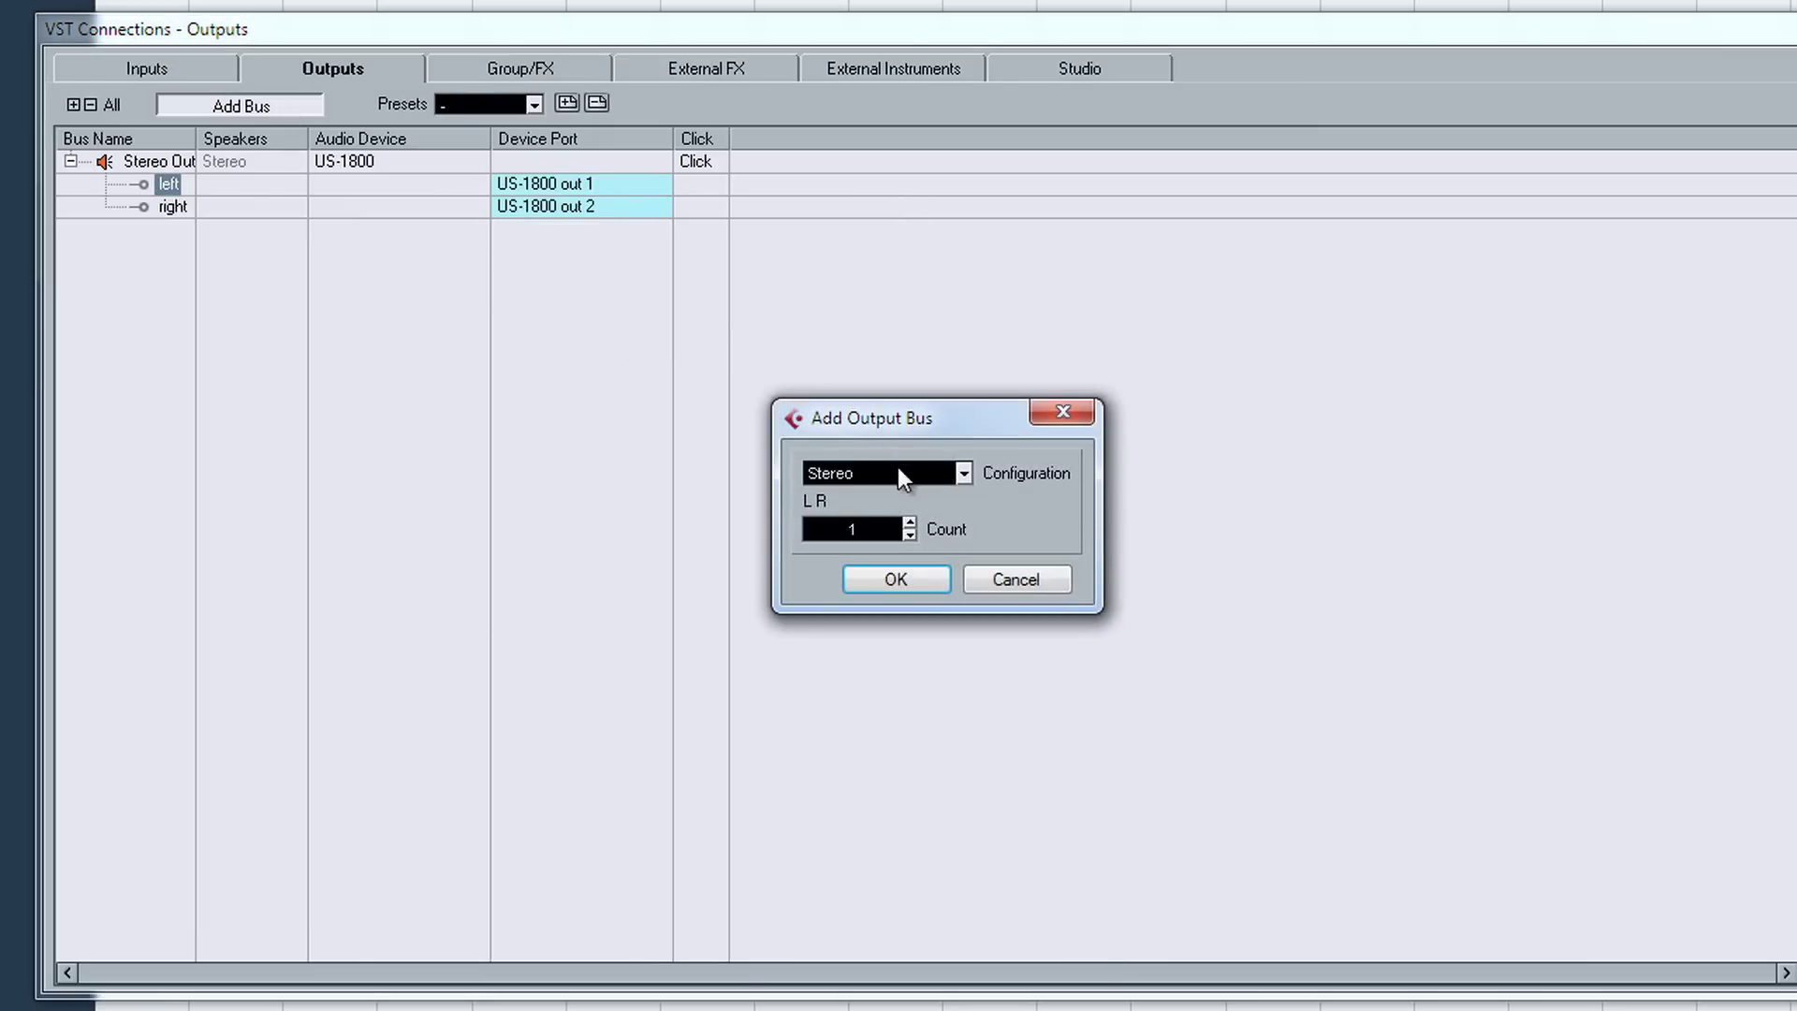
pyautogui.click(896, 579)
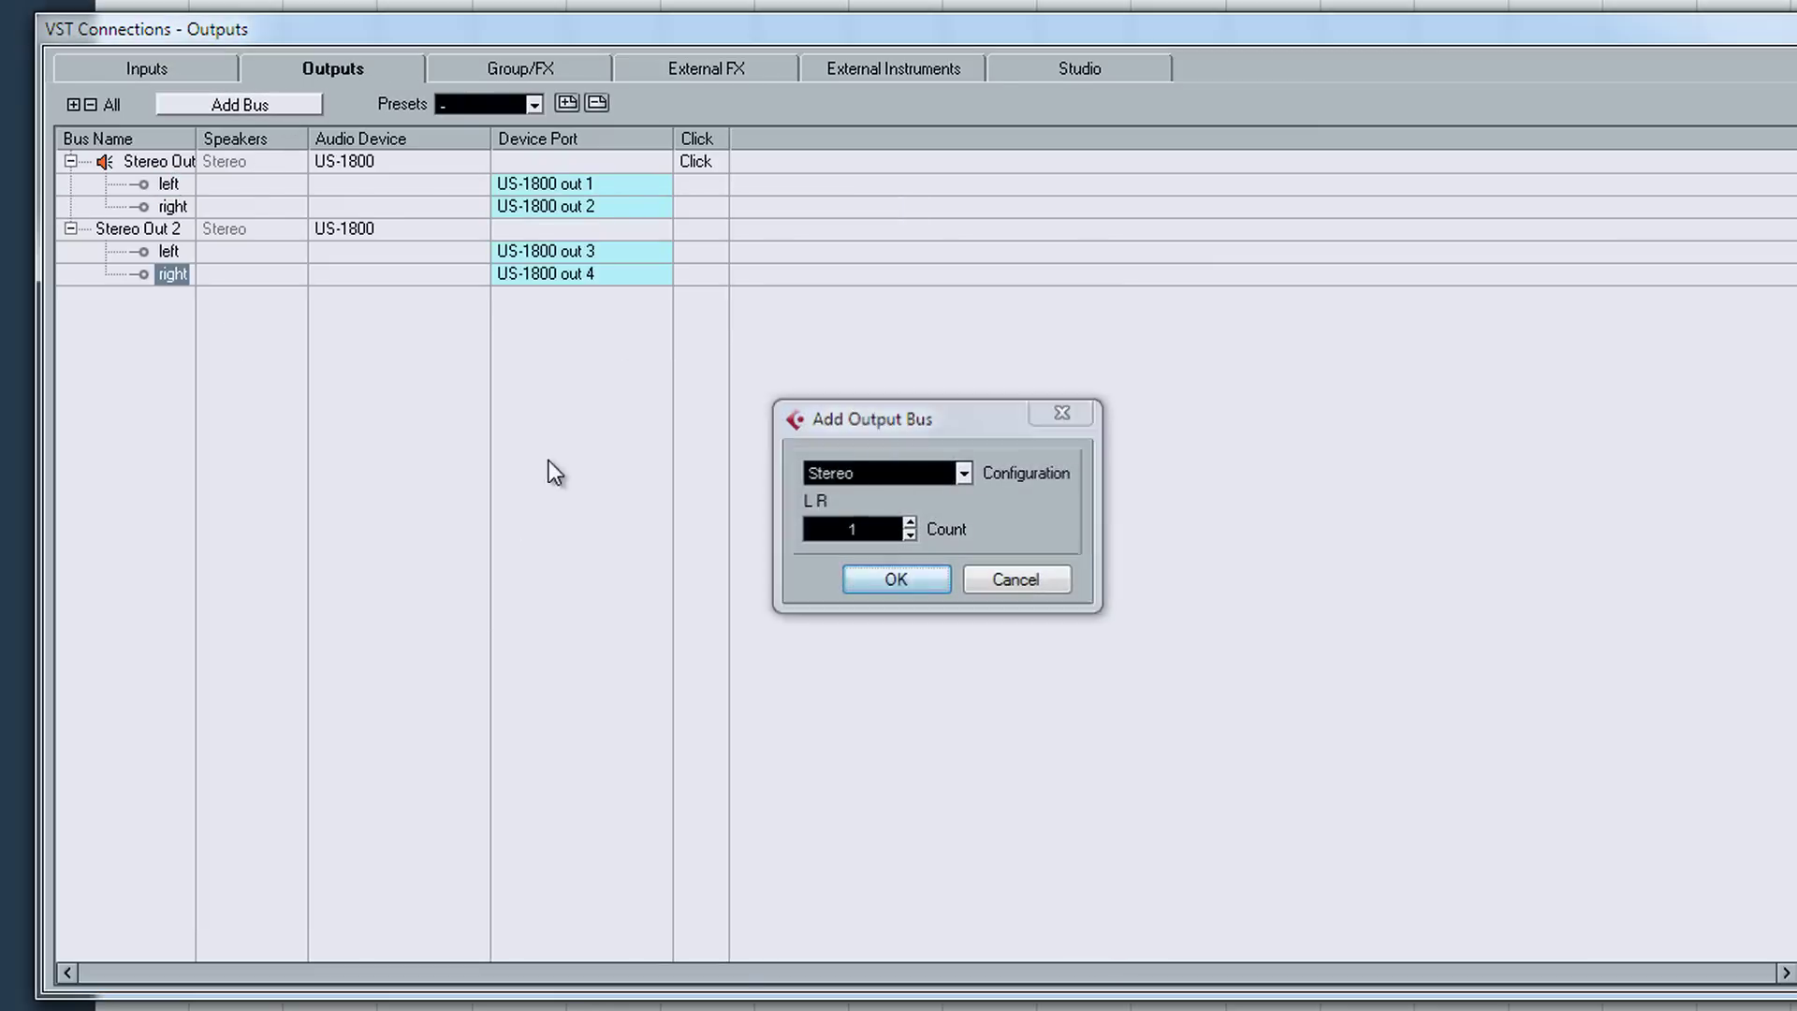
pyautogui.click(558, 252)
pyautogui.click(749, 255)
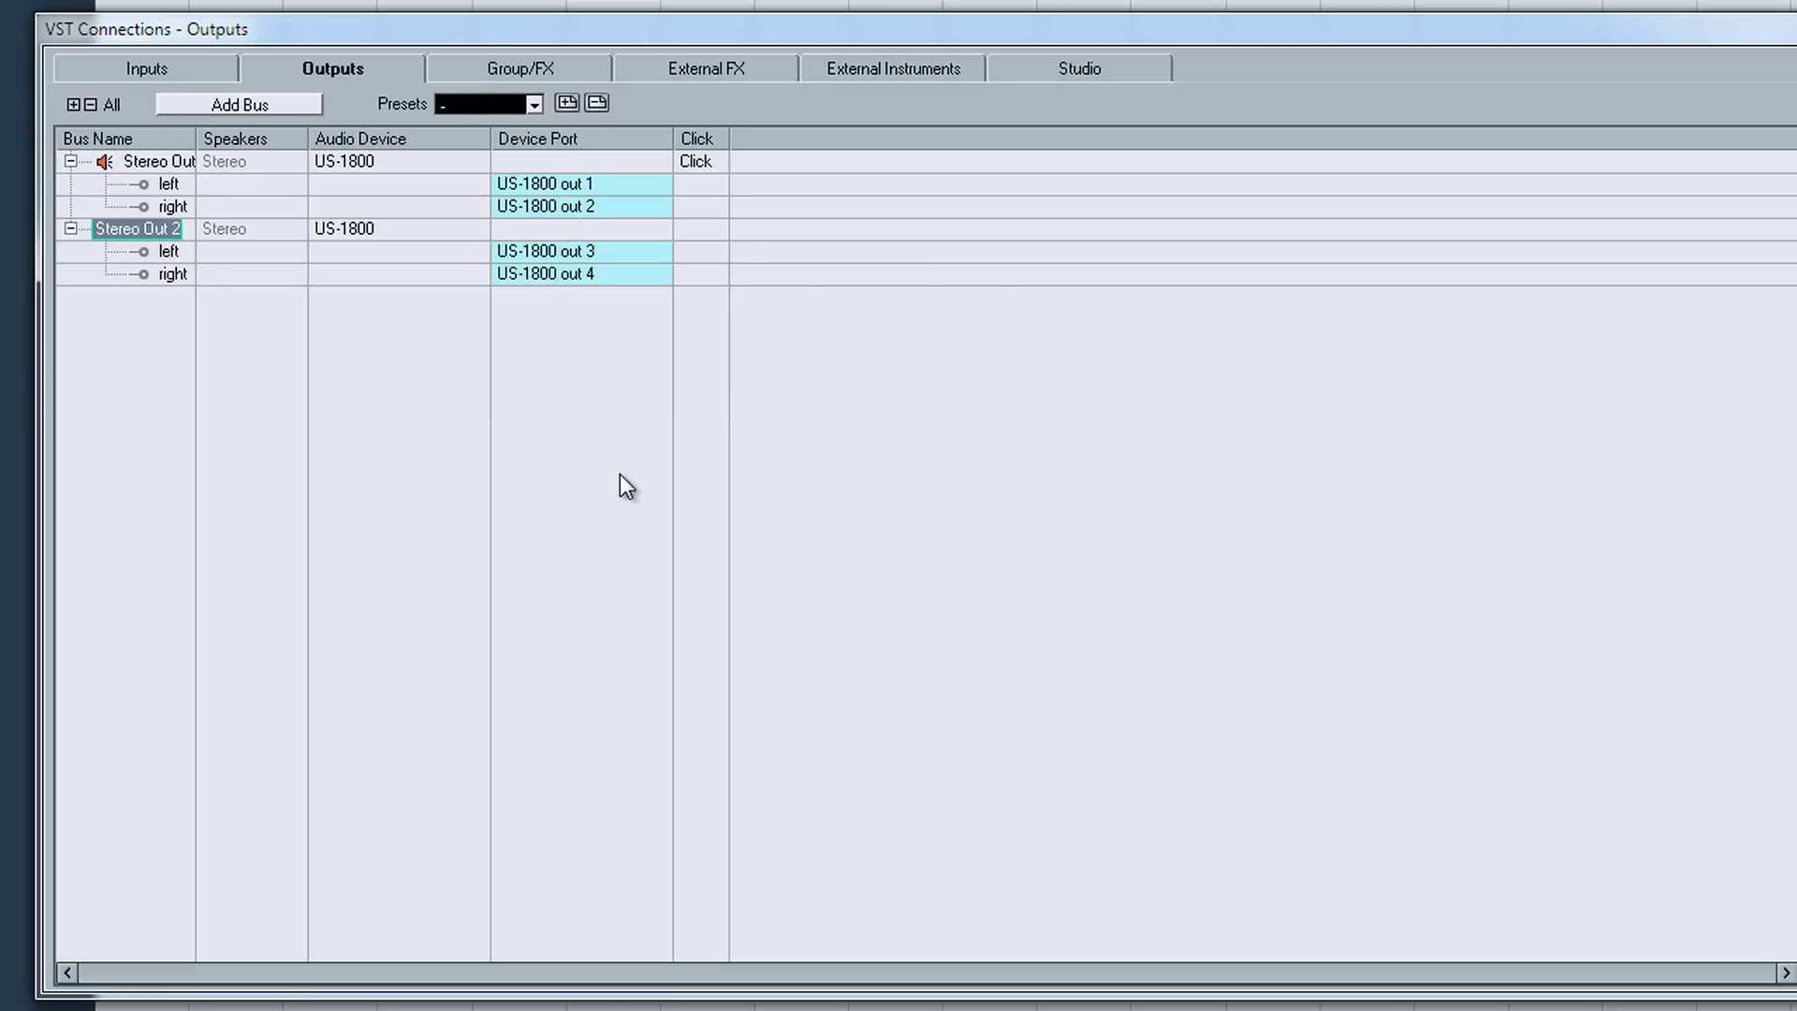
pyautogui.press('Delete')
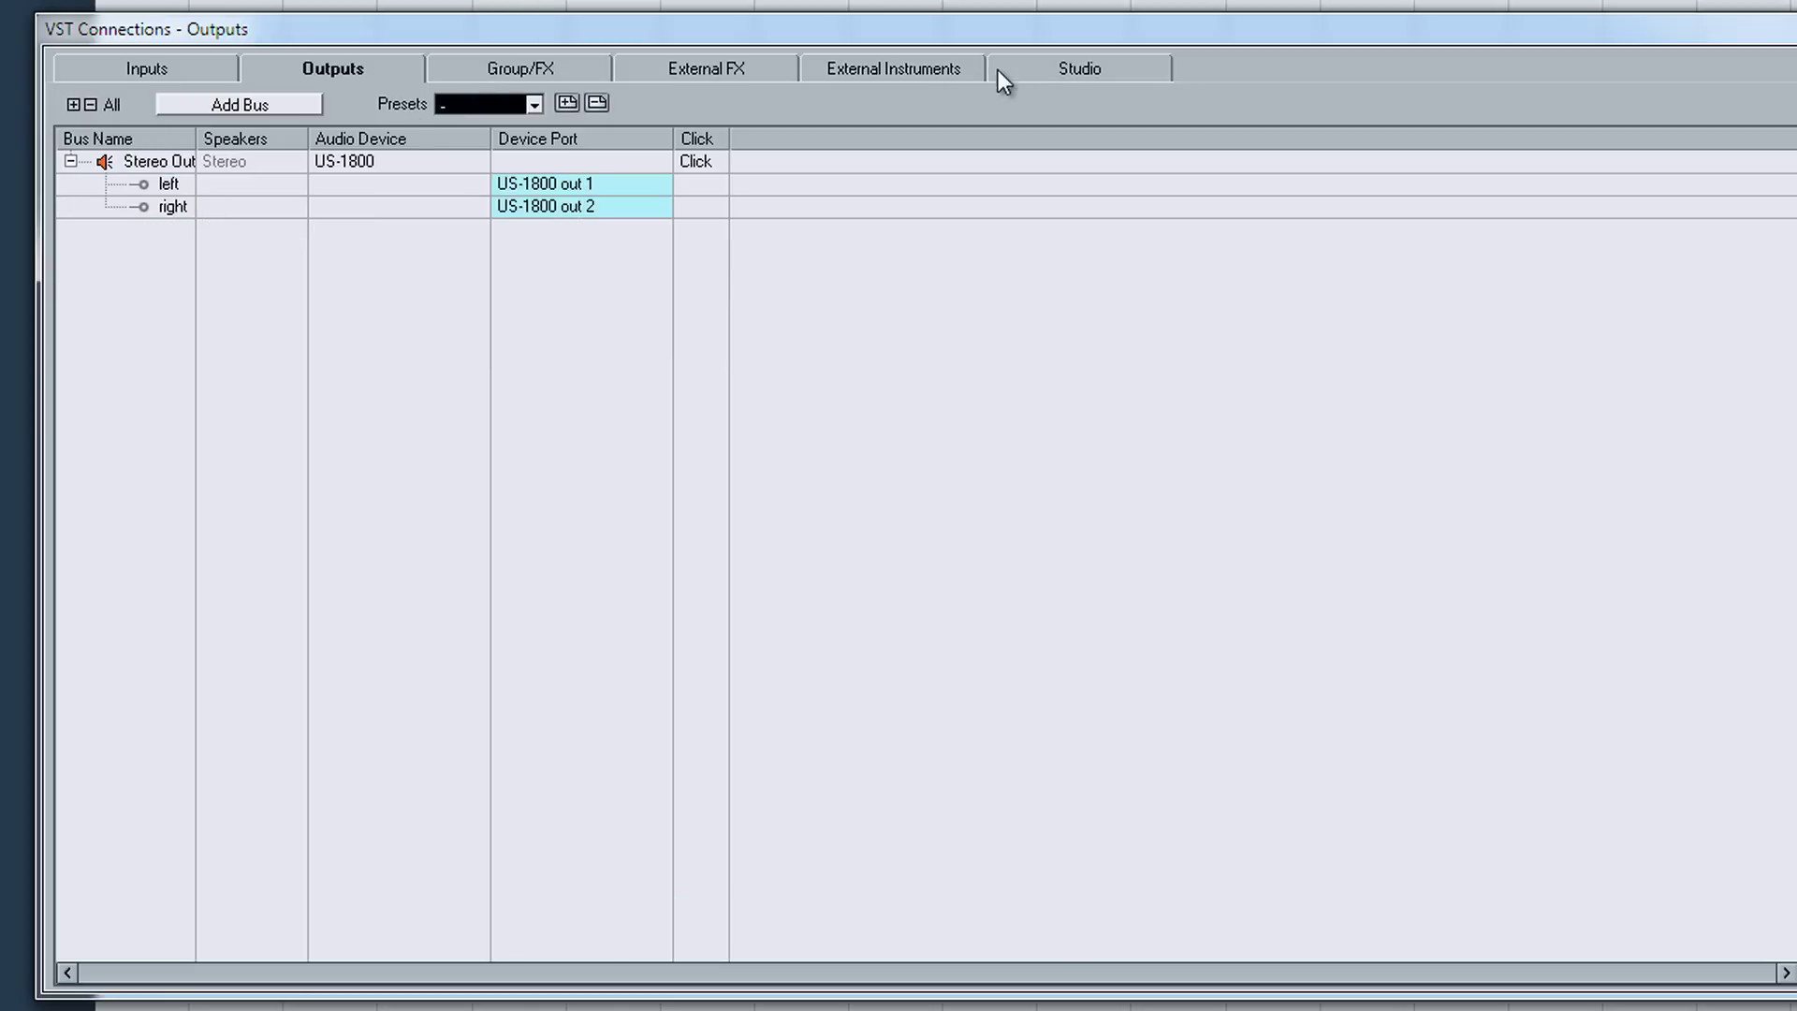
# Step: Set the Stereo Out bus's audio device to Not Connected and close VST Connections
pyautogui.click(1047, 75)
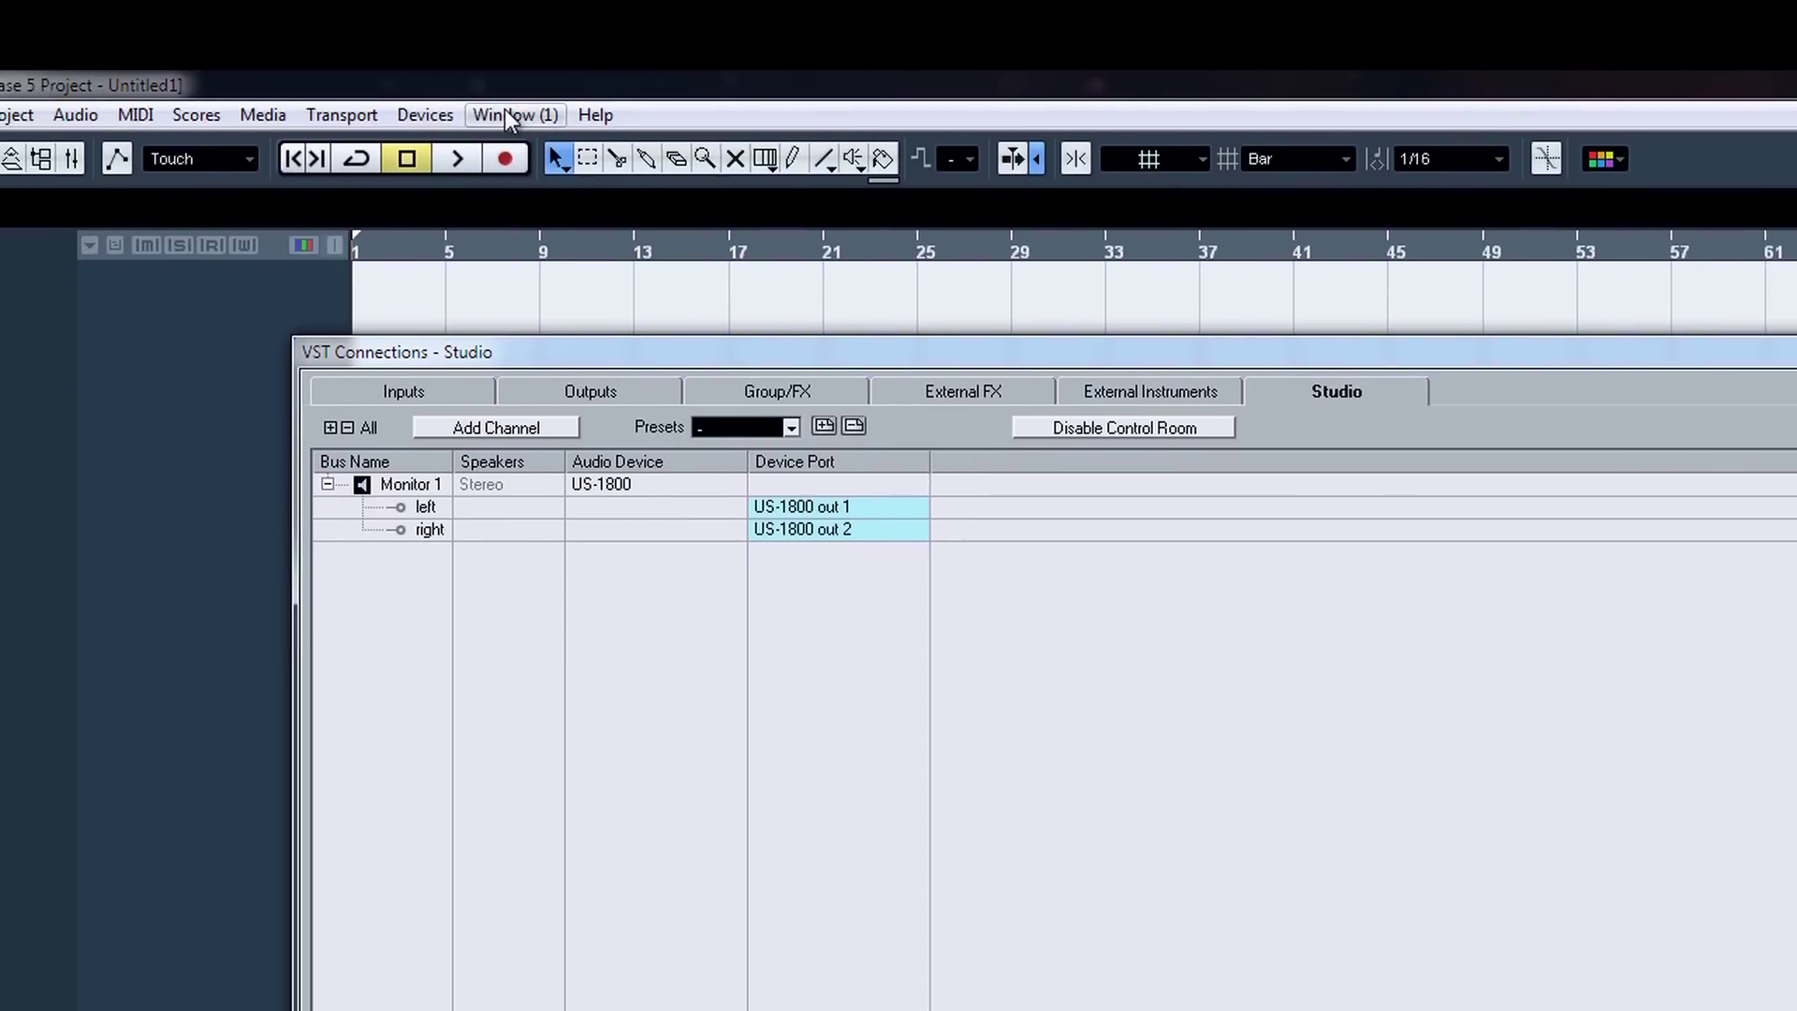
pyautogui.click(582, 209)
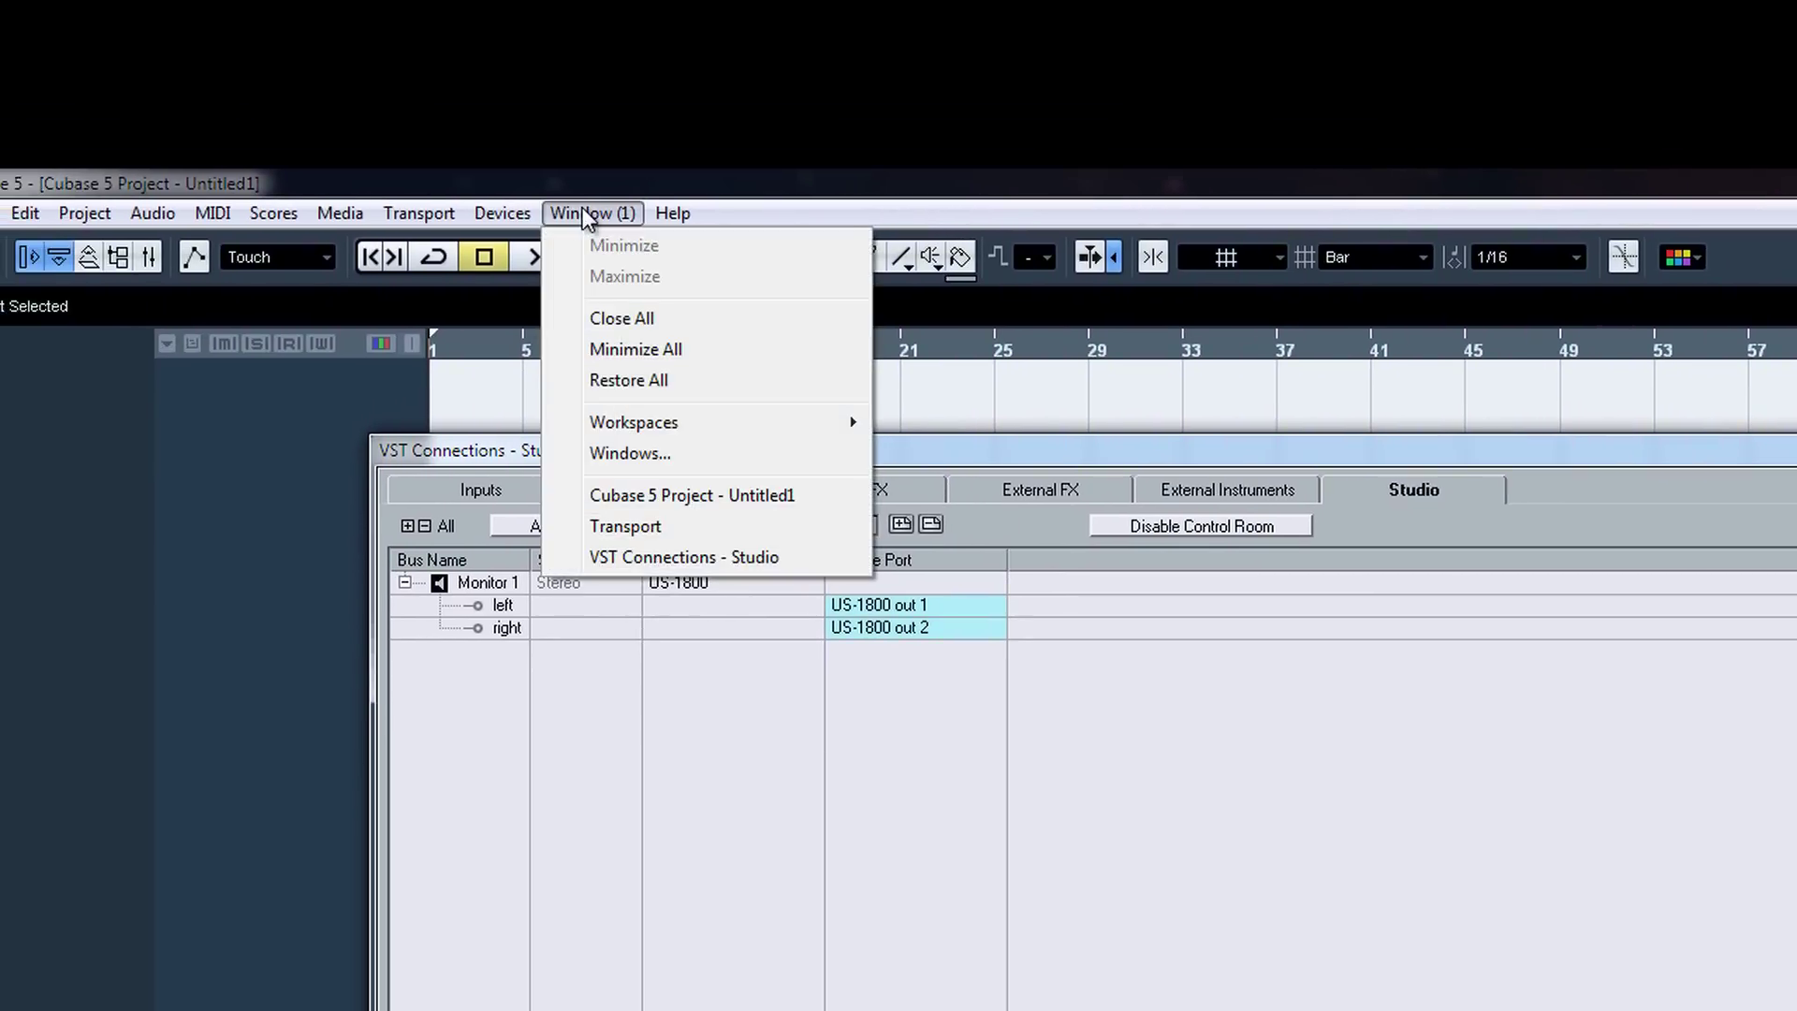
pyautogui.moveTo(501, 217)
pyautogui.click(1421, 858)
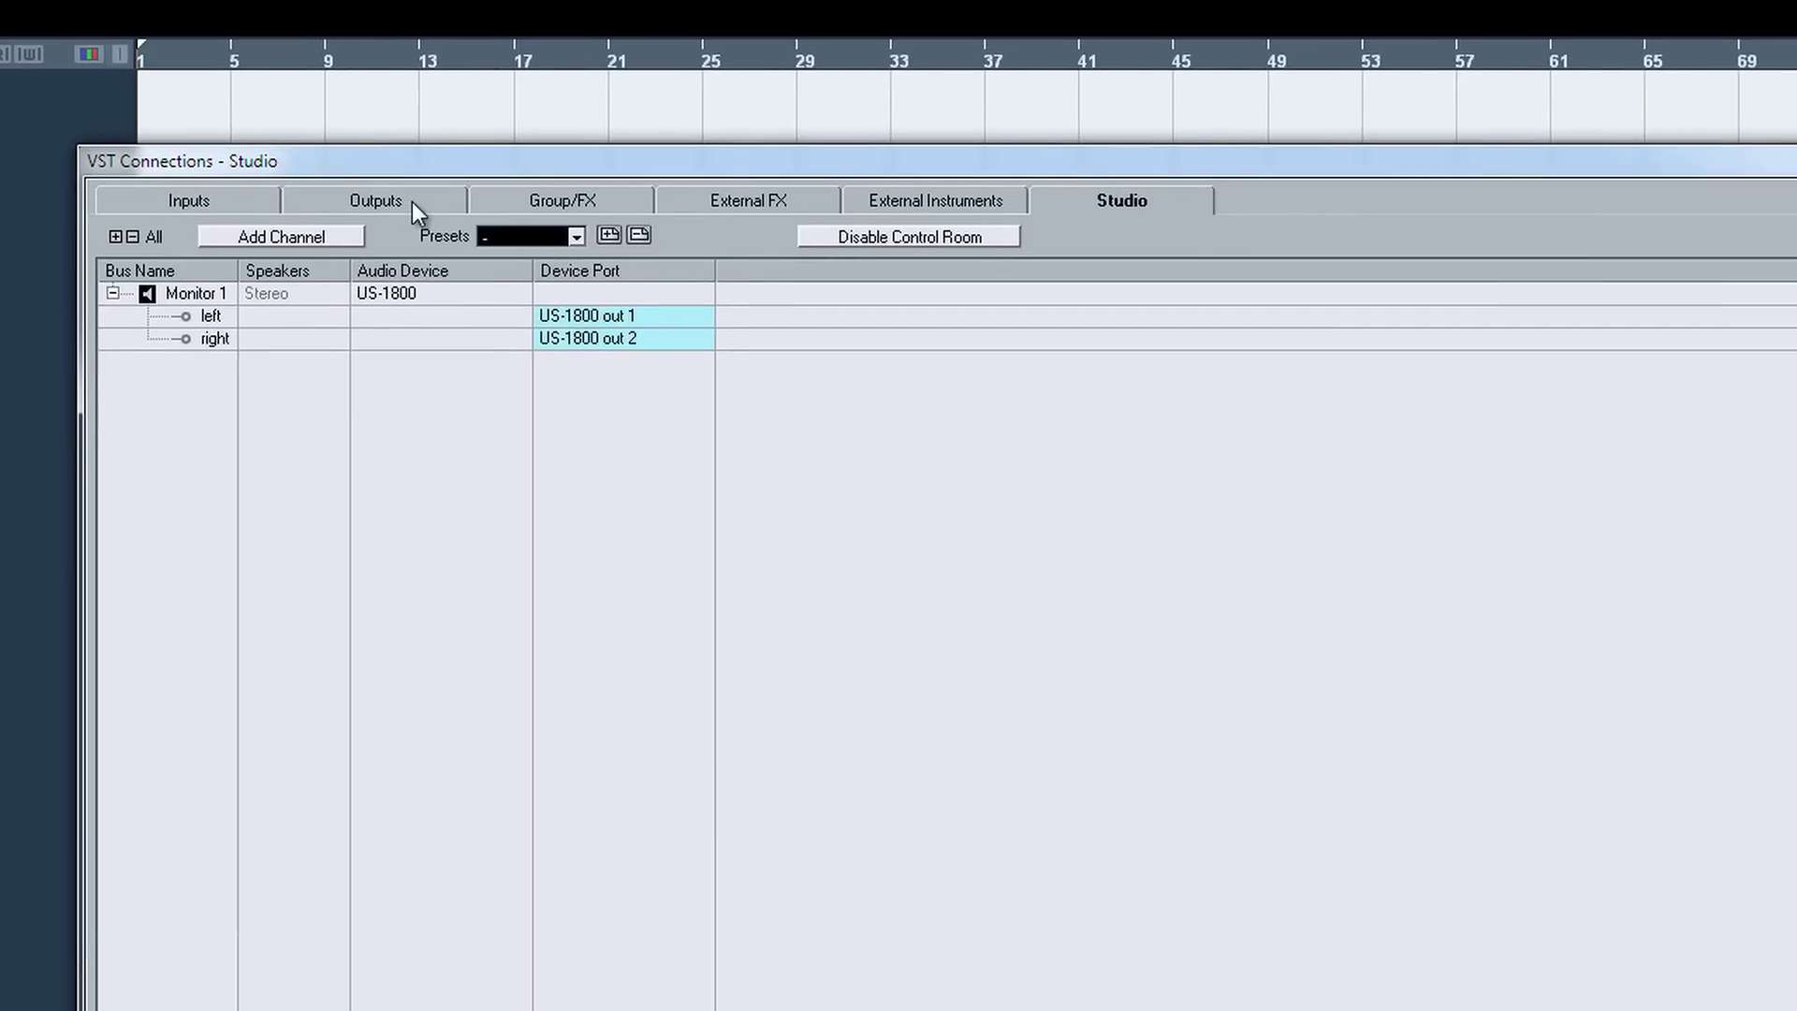
pyautogui.click(702, 491)
pyautogui.click(422, 298)
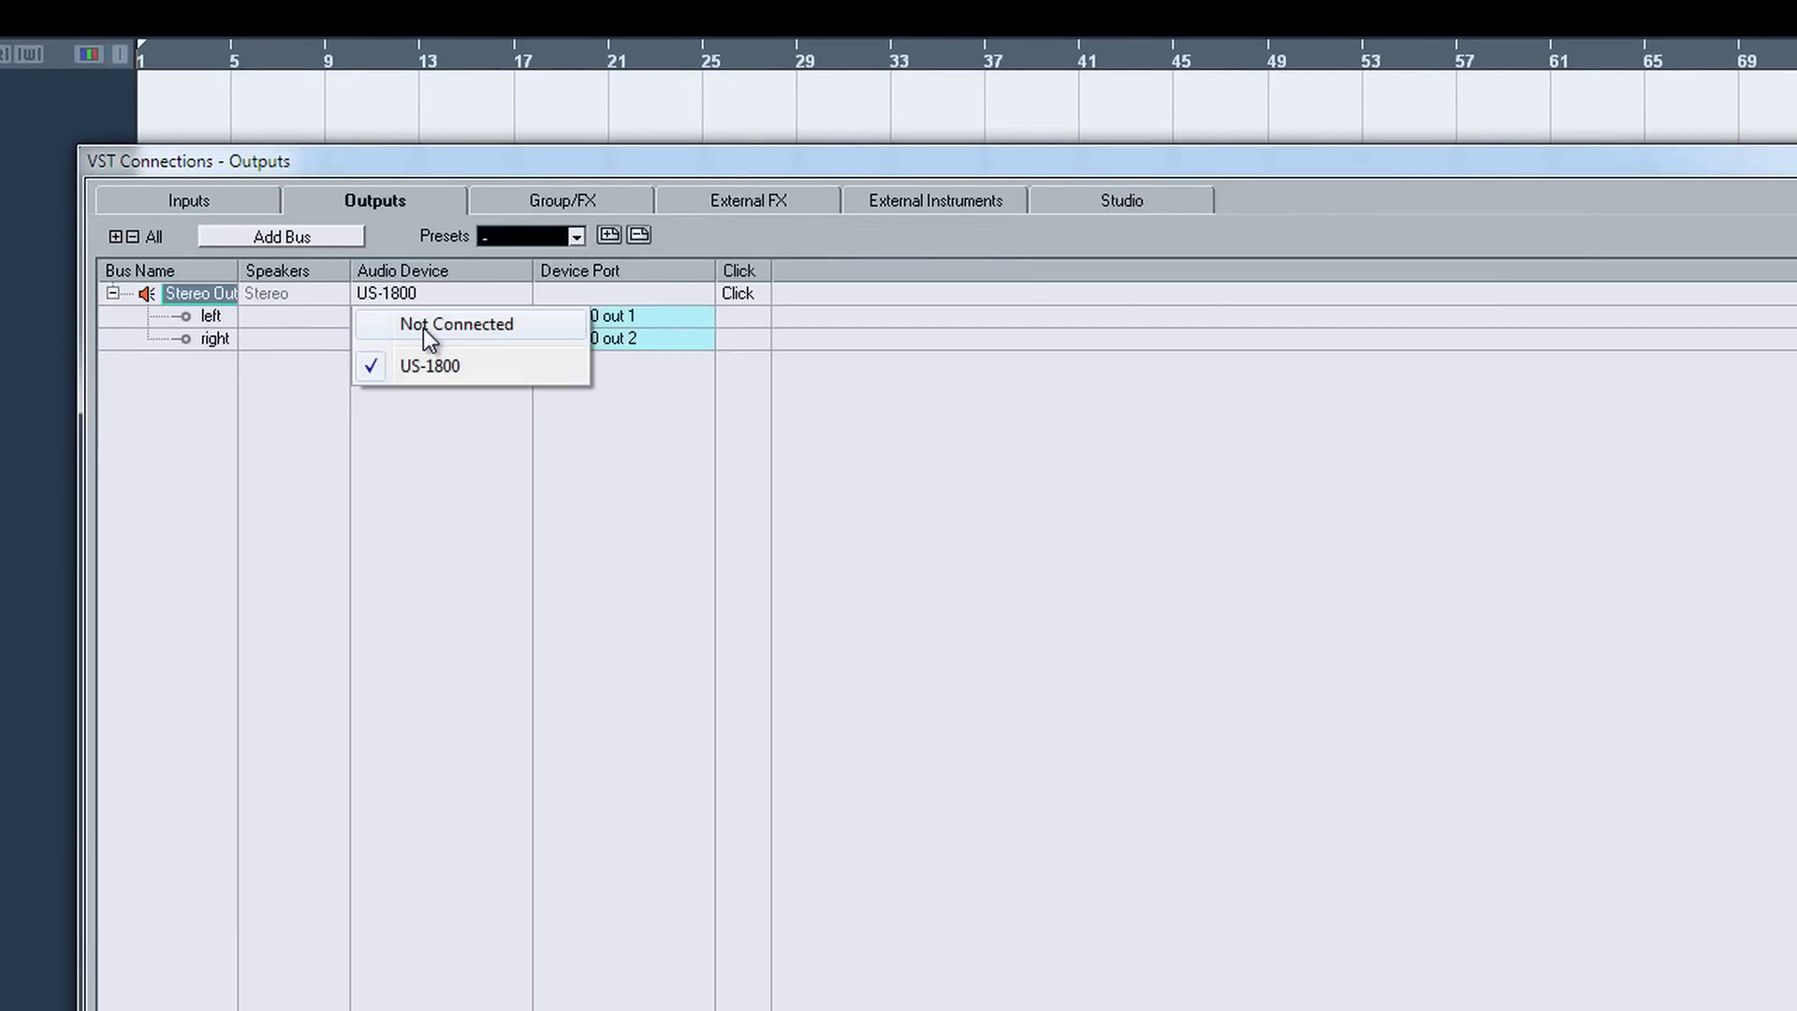
pyautogui.click(423, 328)
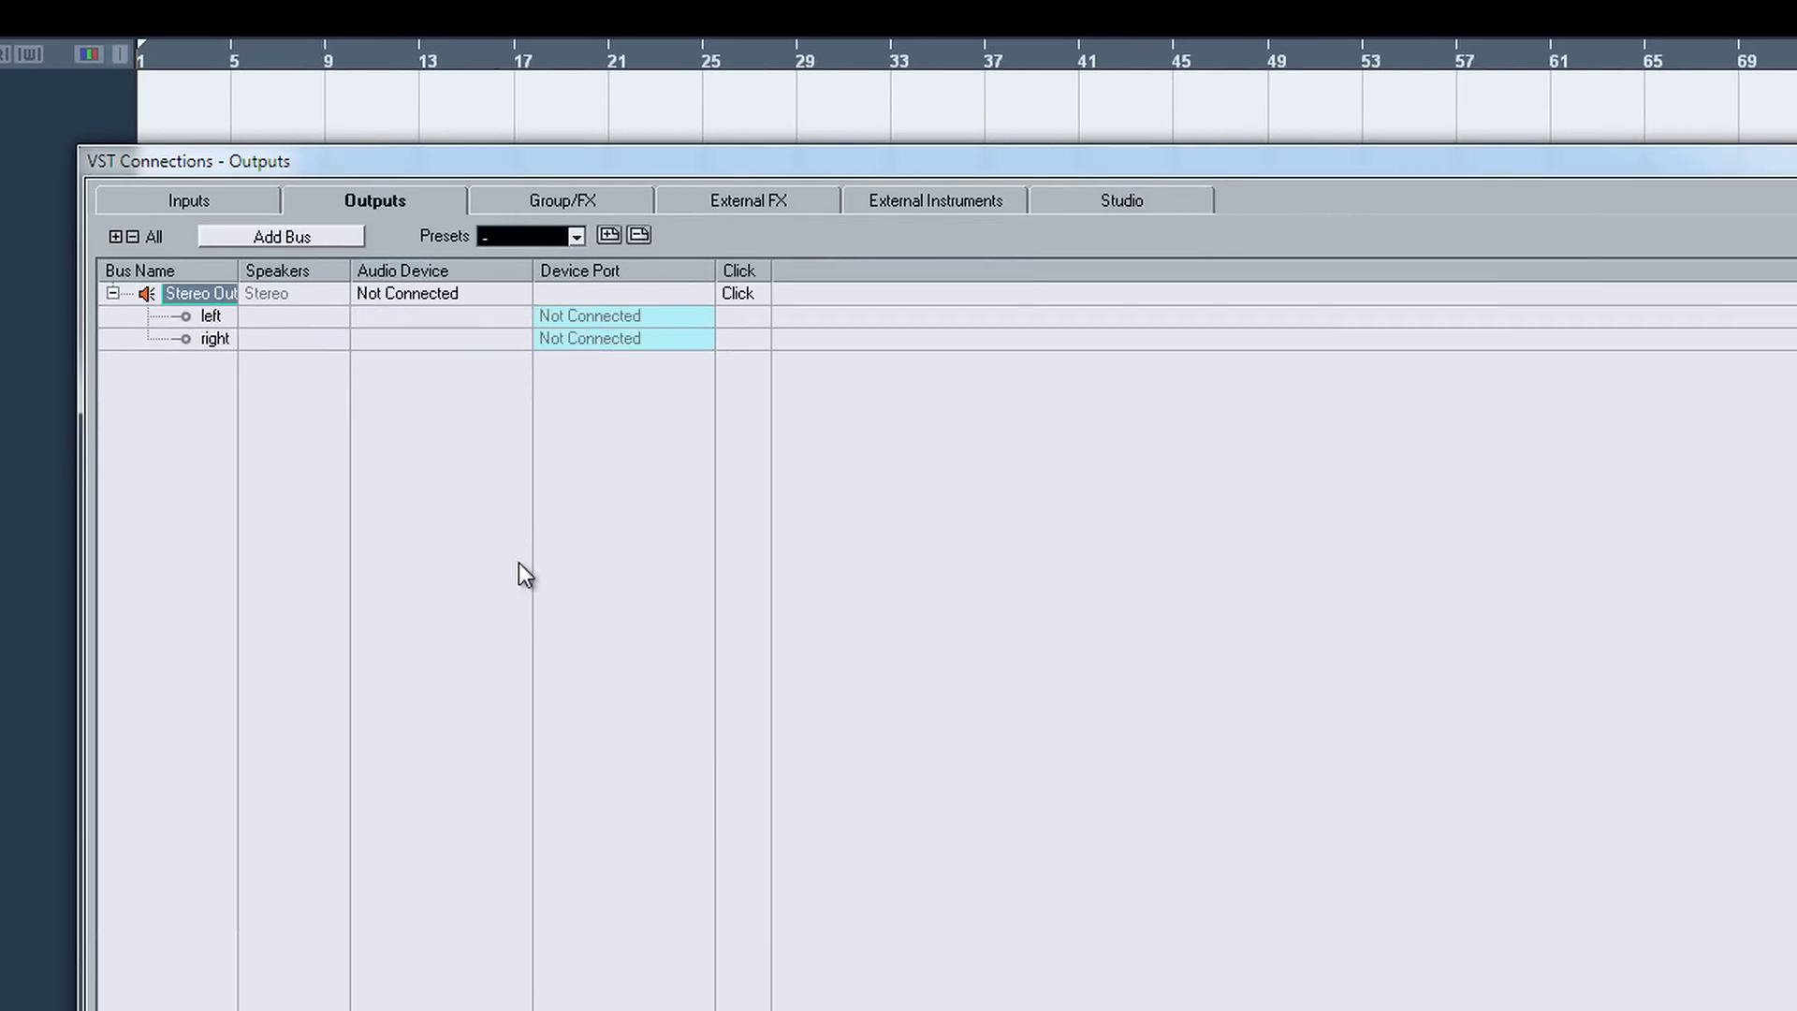
pyautogui.click(1103, 204)
pyautogui.click(216, 204)
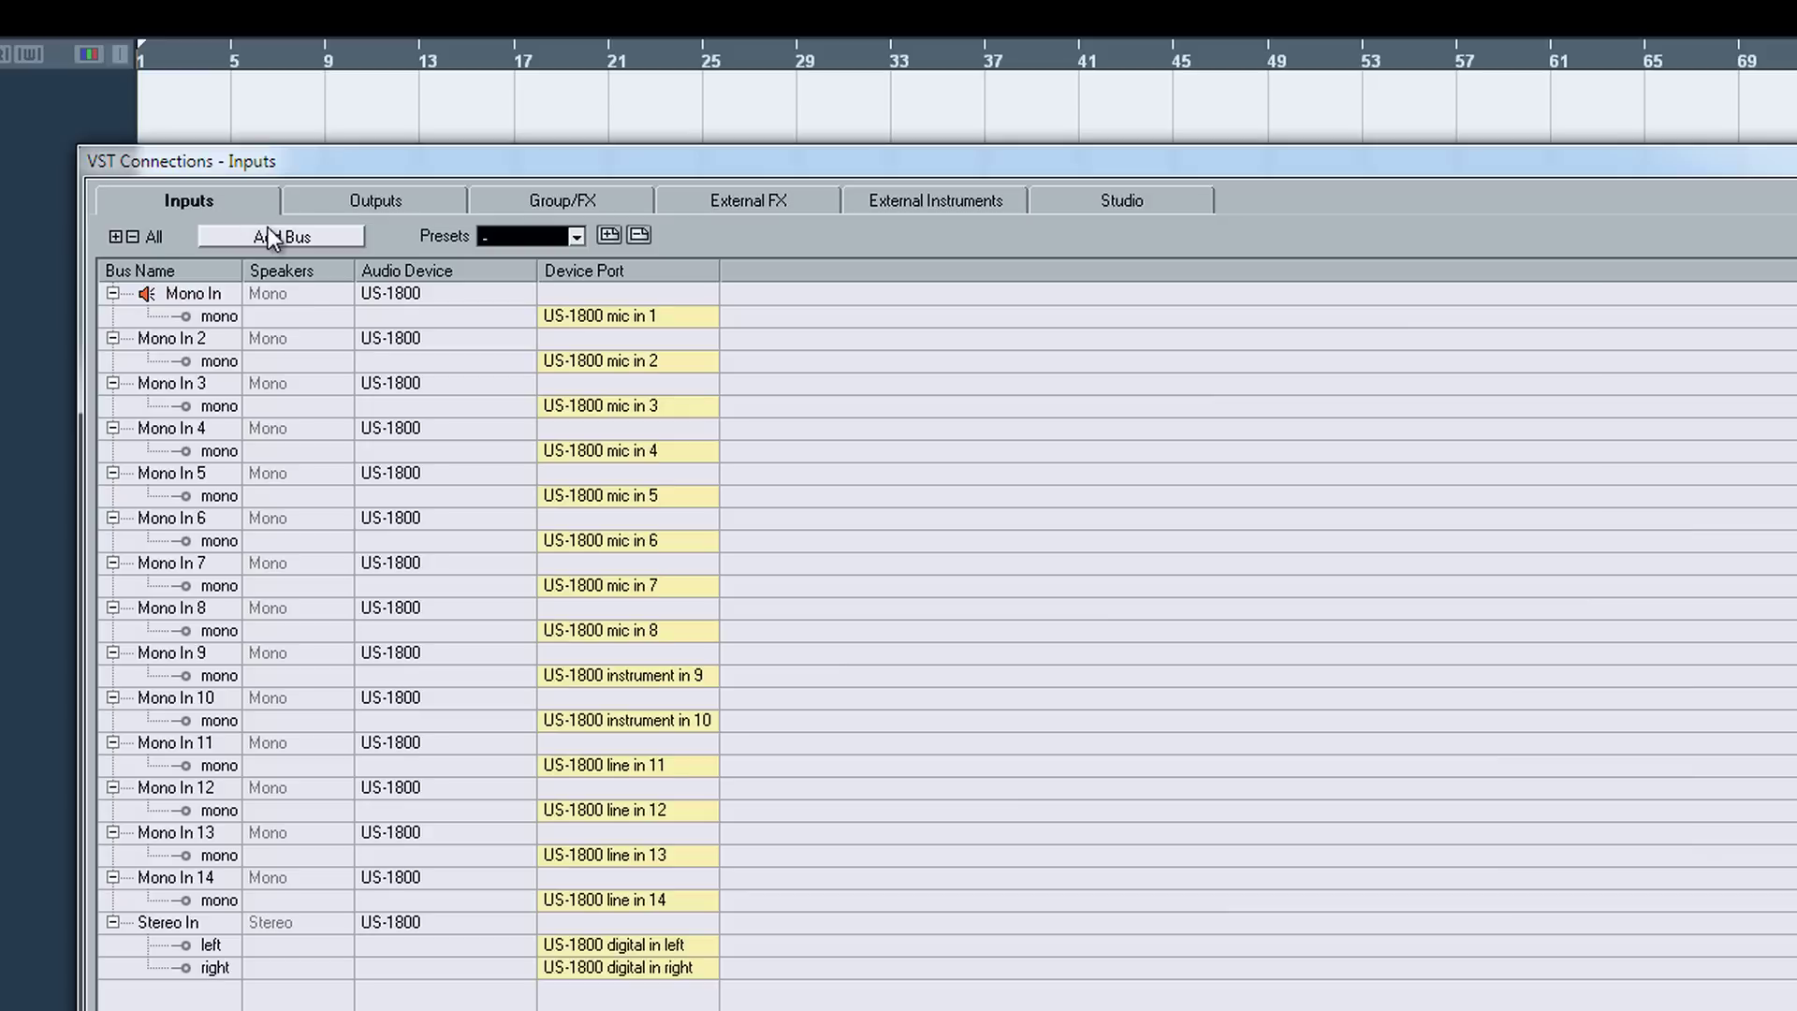
pyautogui.press('F4')
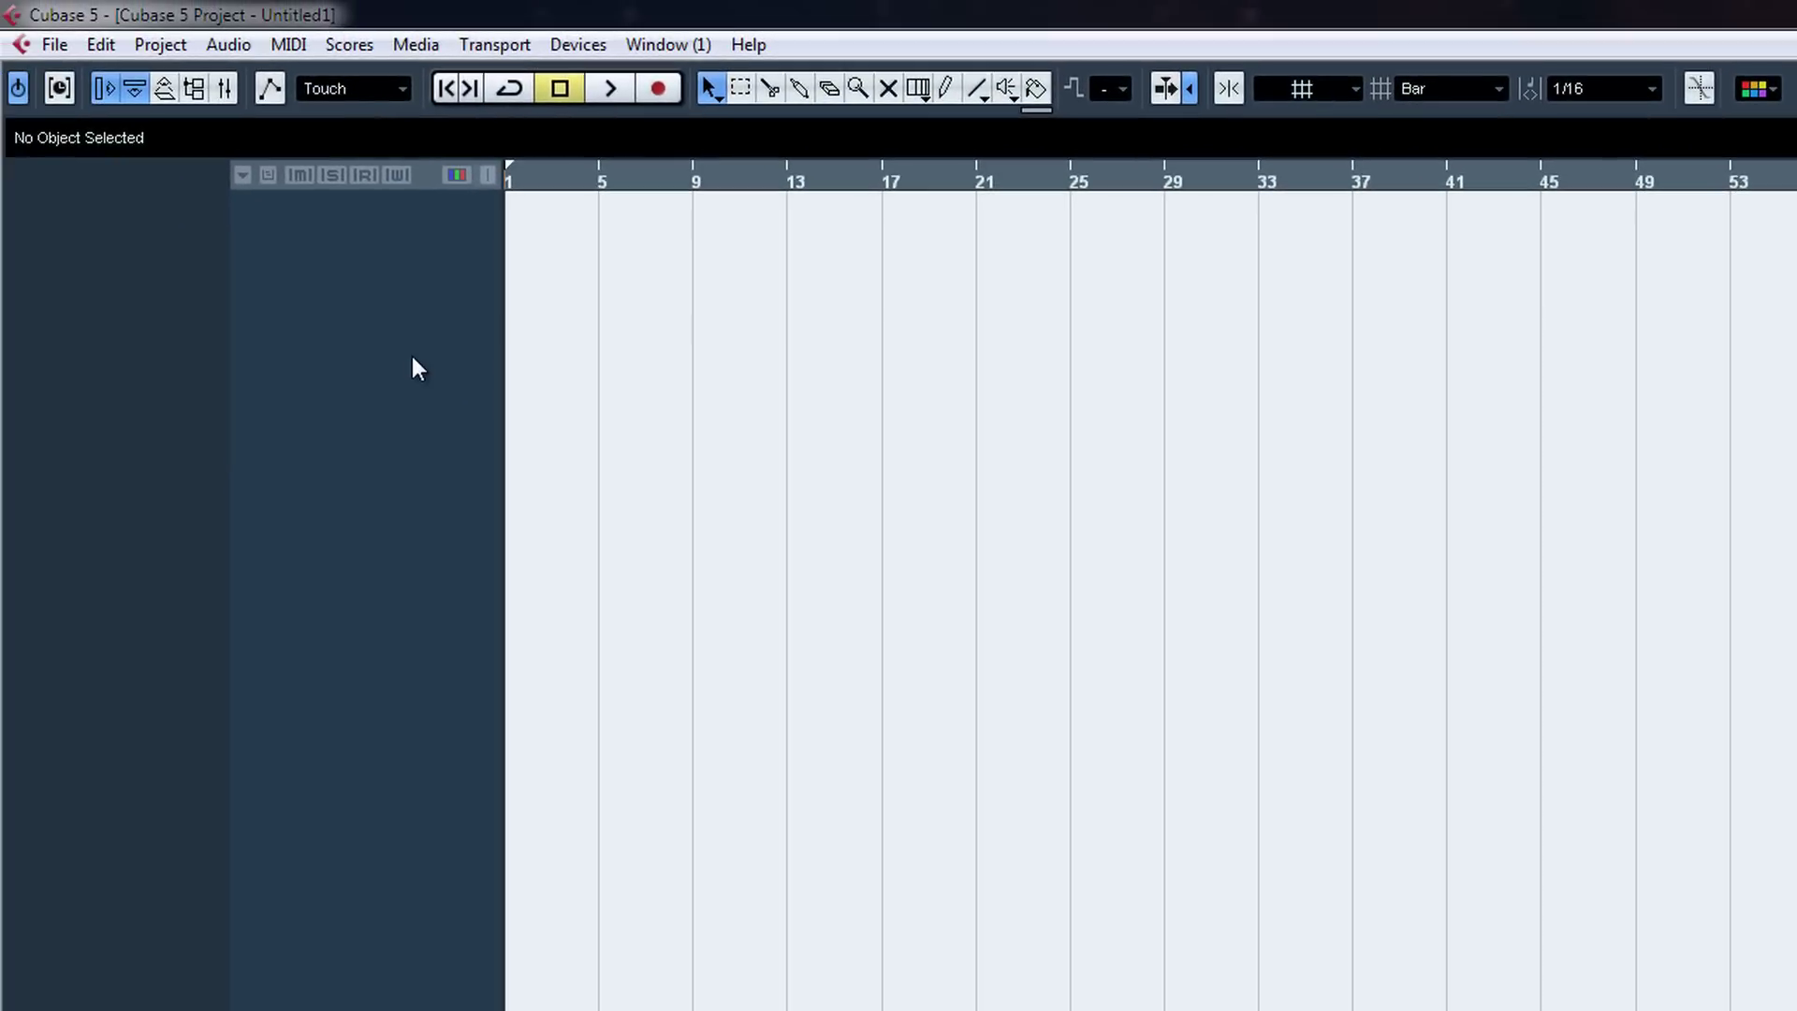
pyautogui.click(563, 45)
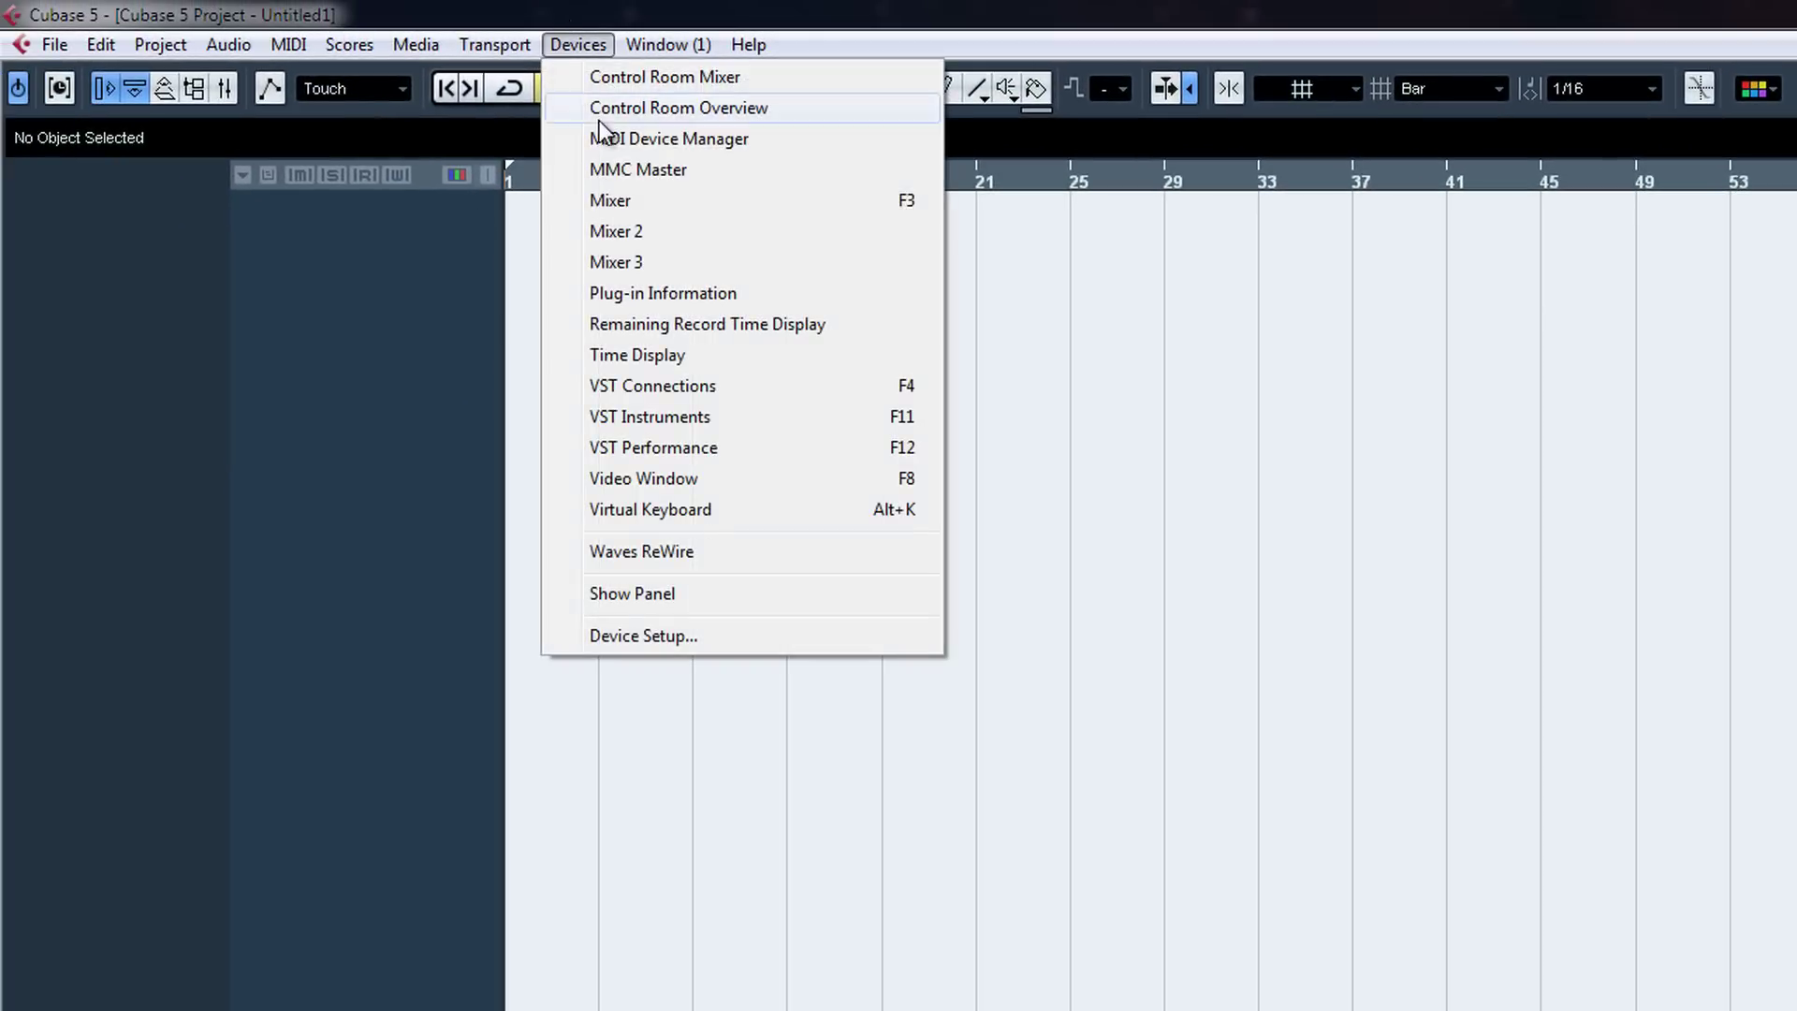
pyautogui.click(716, 636)
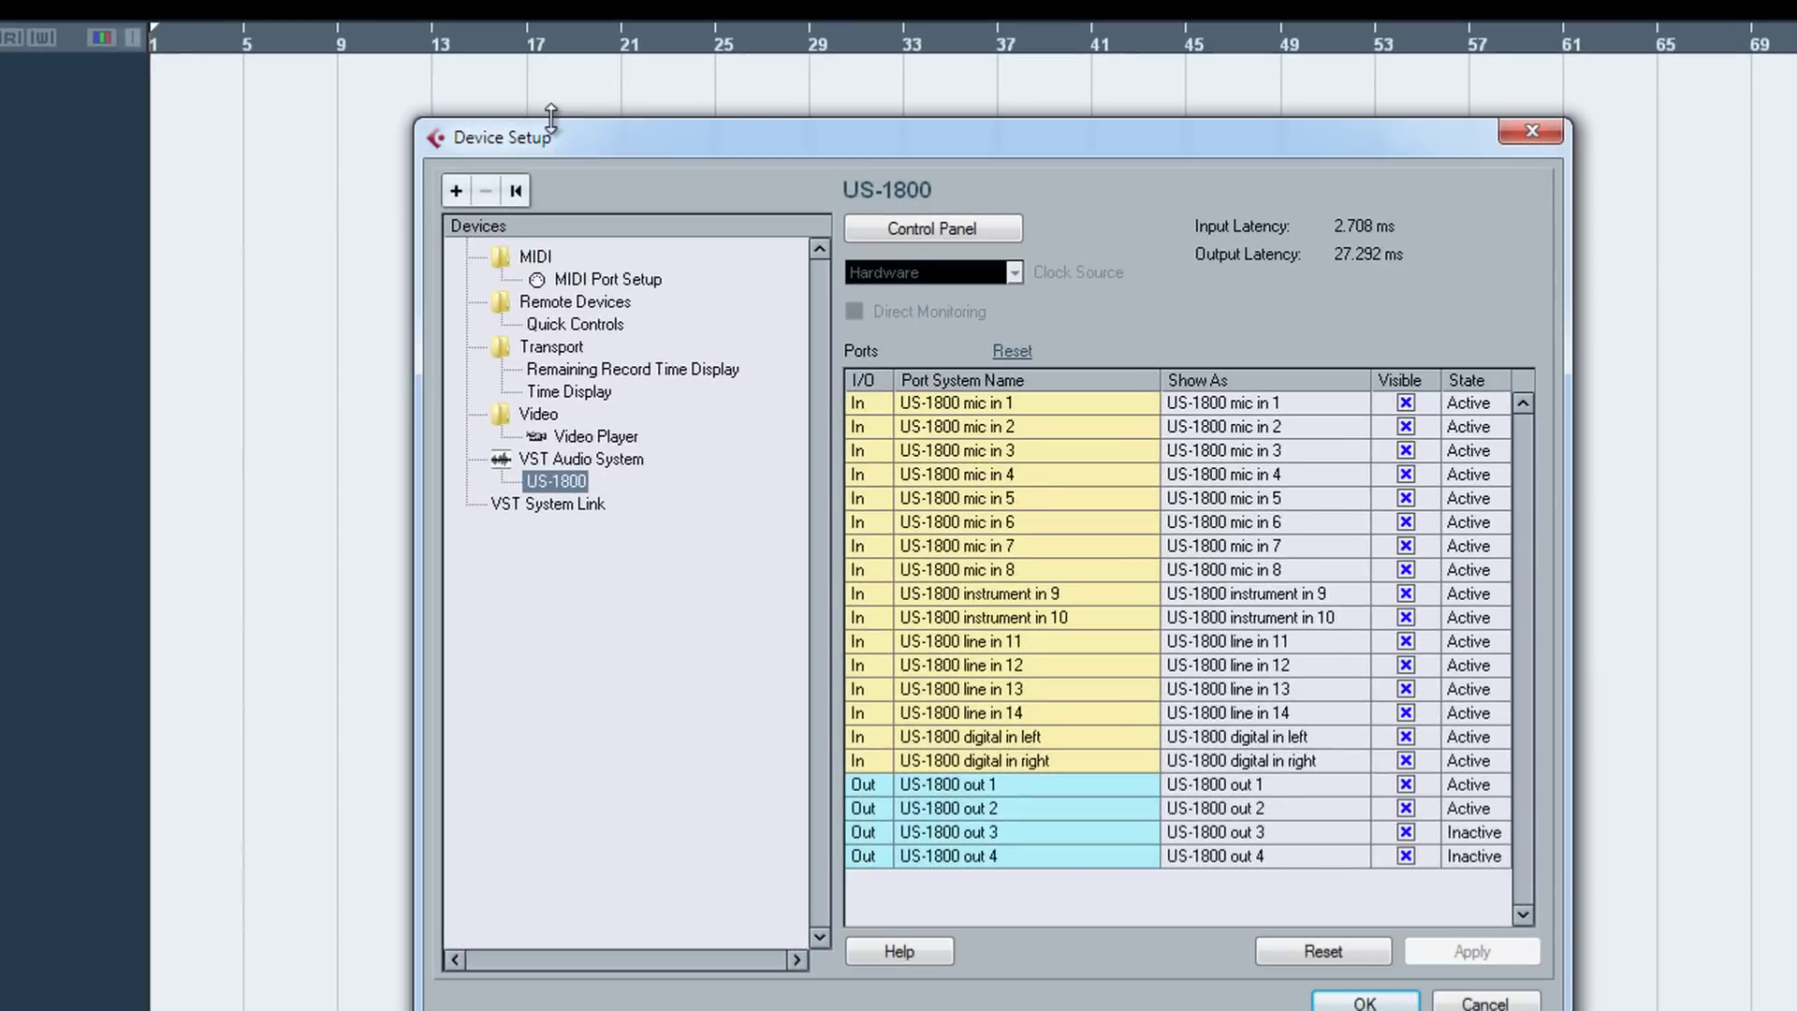
pyautogui.moveTo(552, 117); pyautogui.dragTo(553, 157)
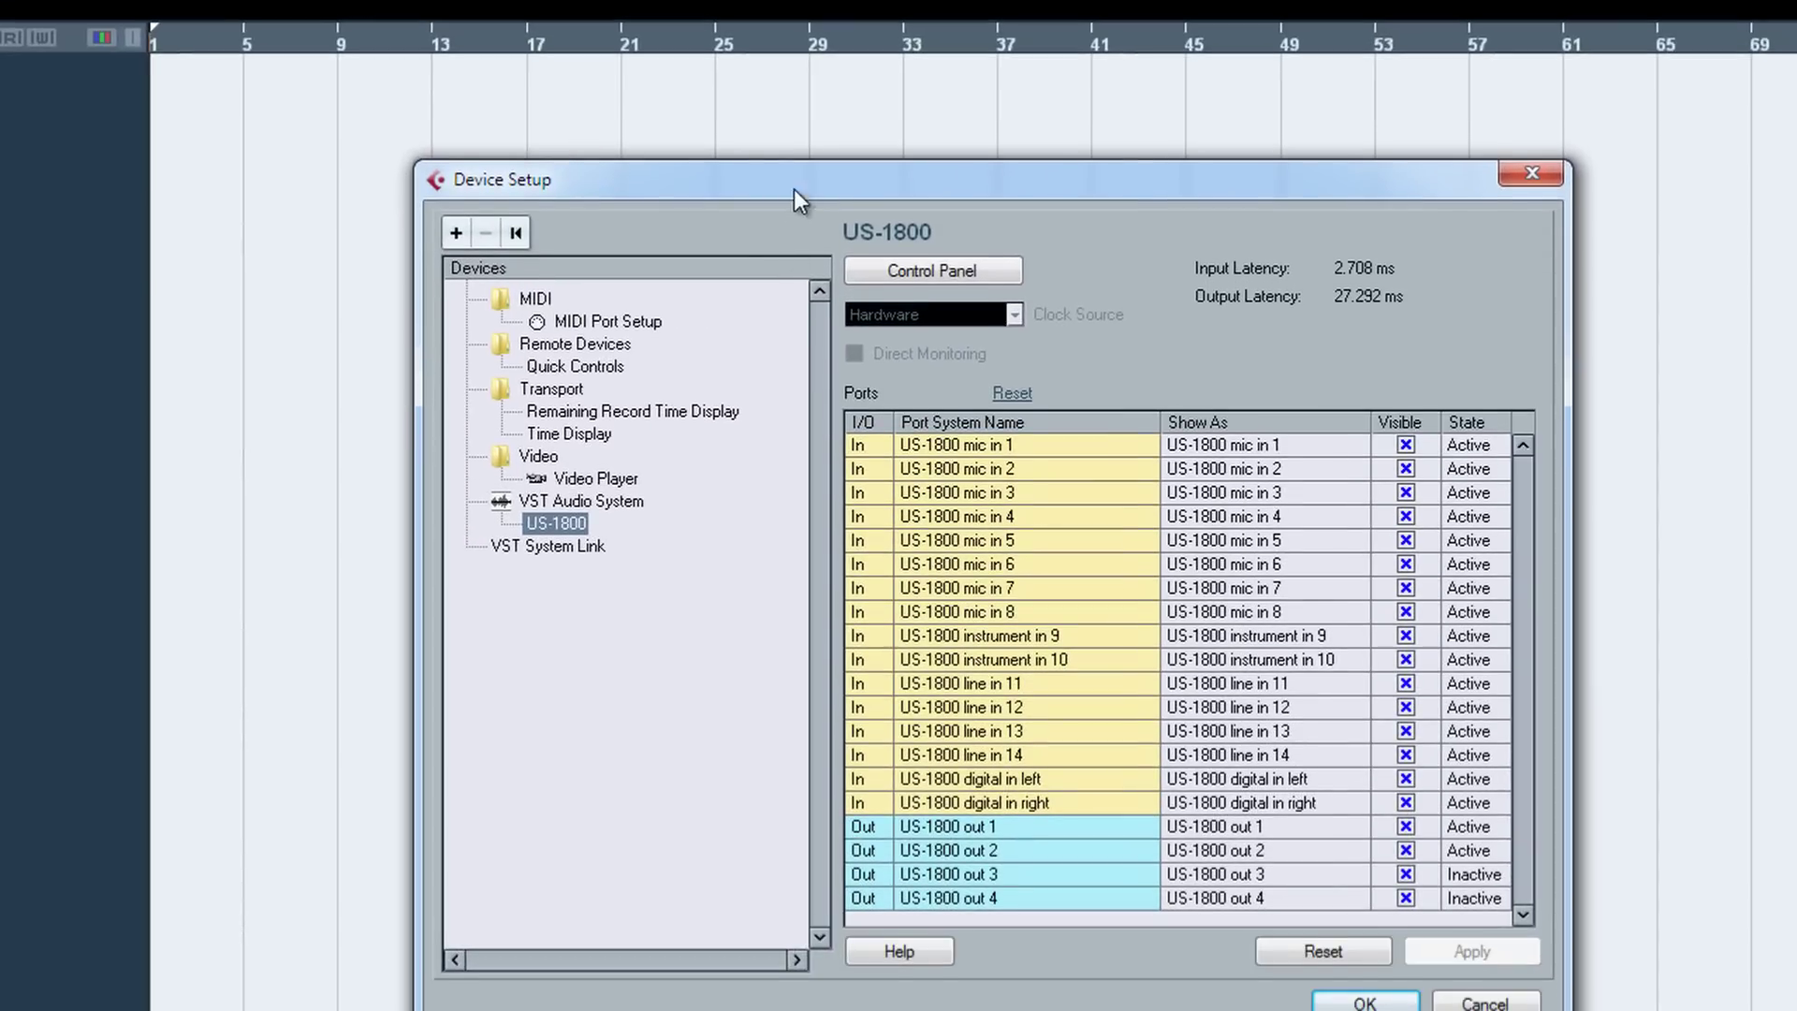
pyautogui.moveTo(794, 189); pyautogui.dragTo(612, 103)
pyautogui.click(736, 180)
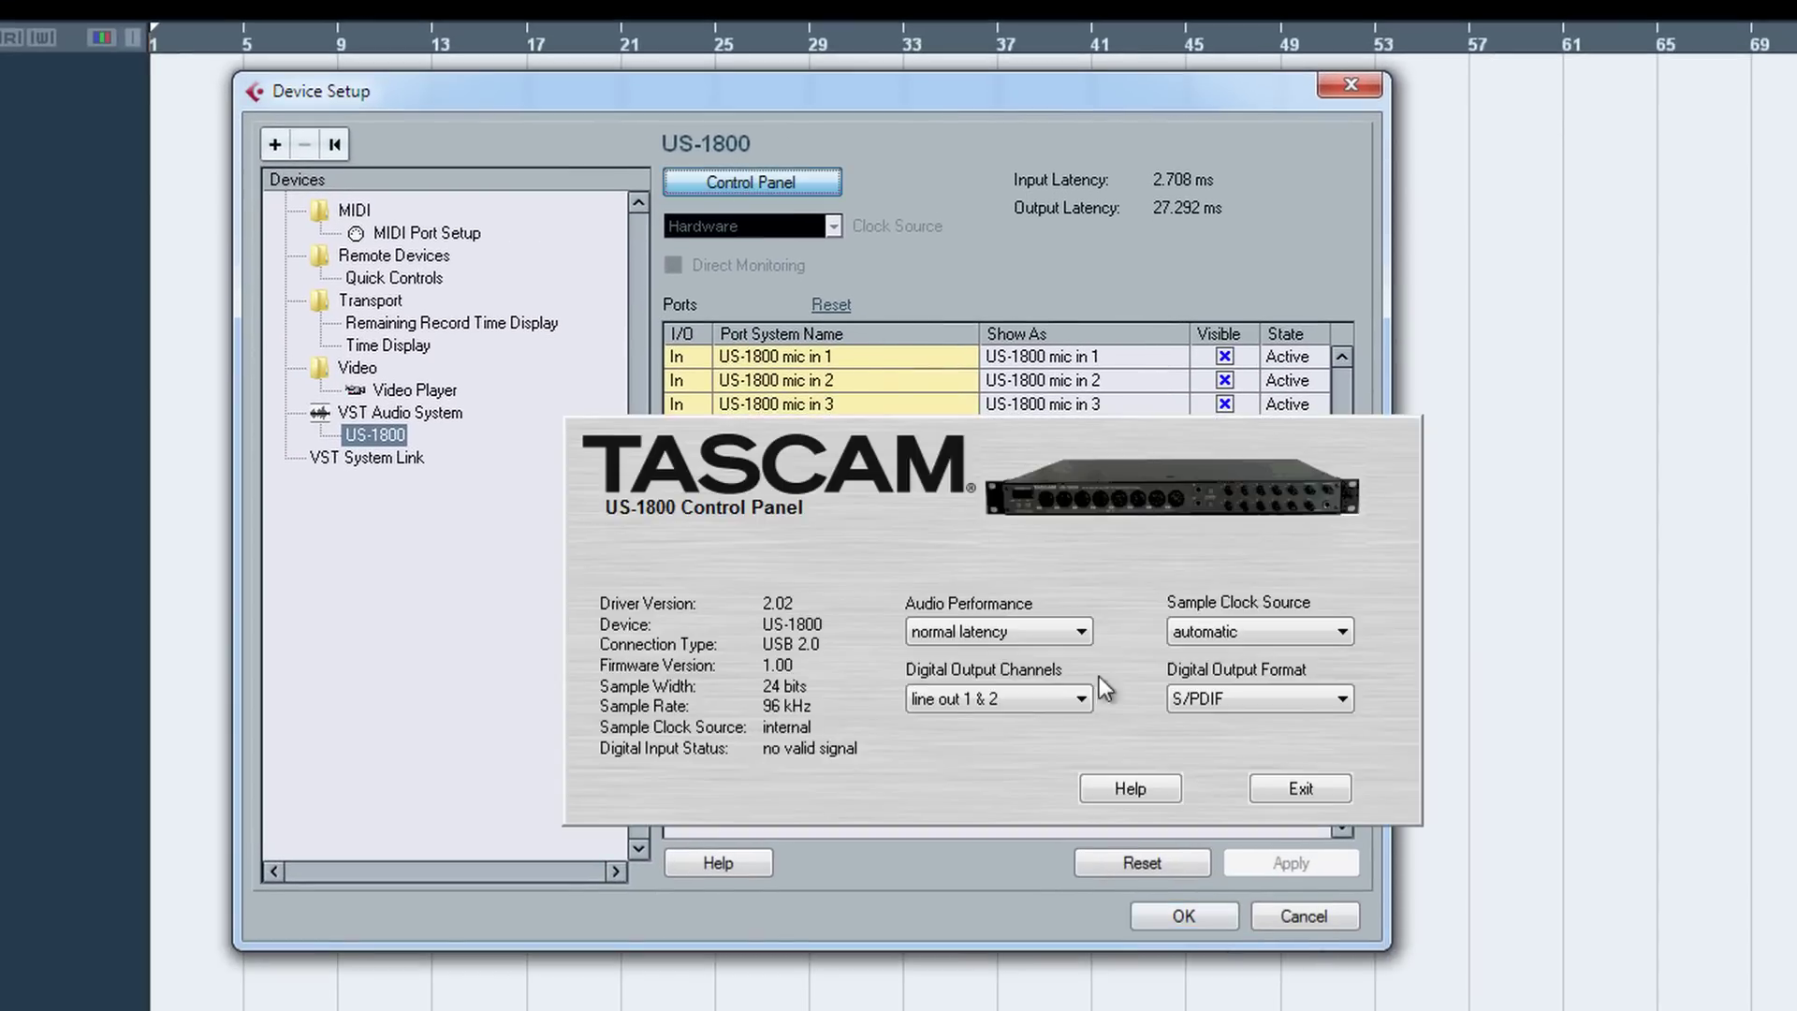
pyautogui.click(1077, 633)
pyautogui.click(1030, 744)
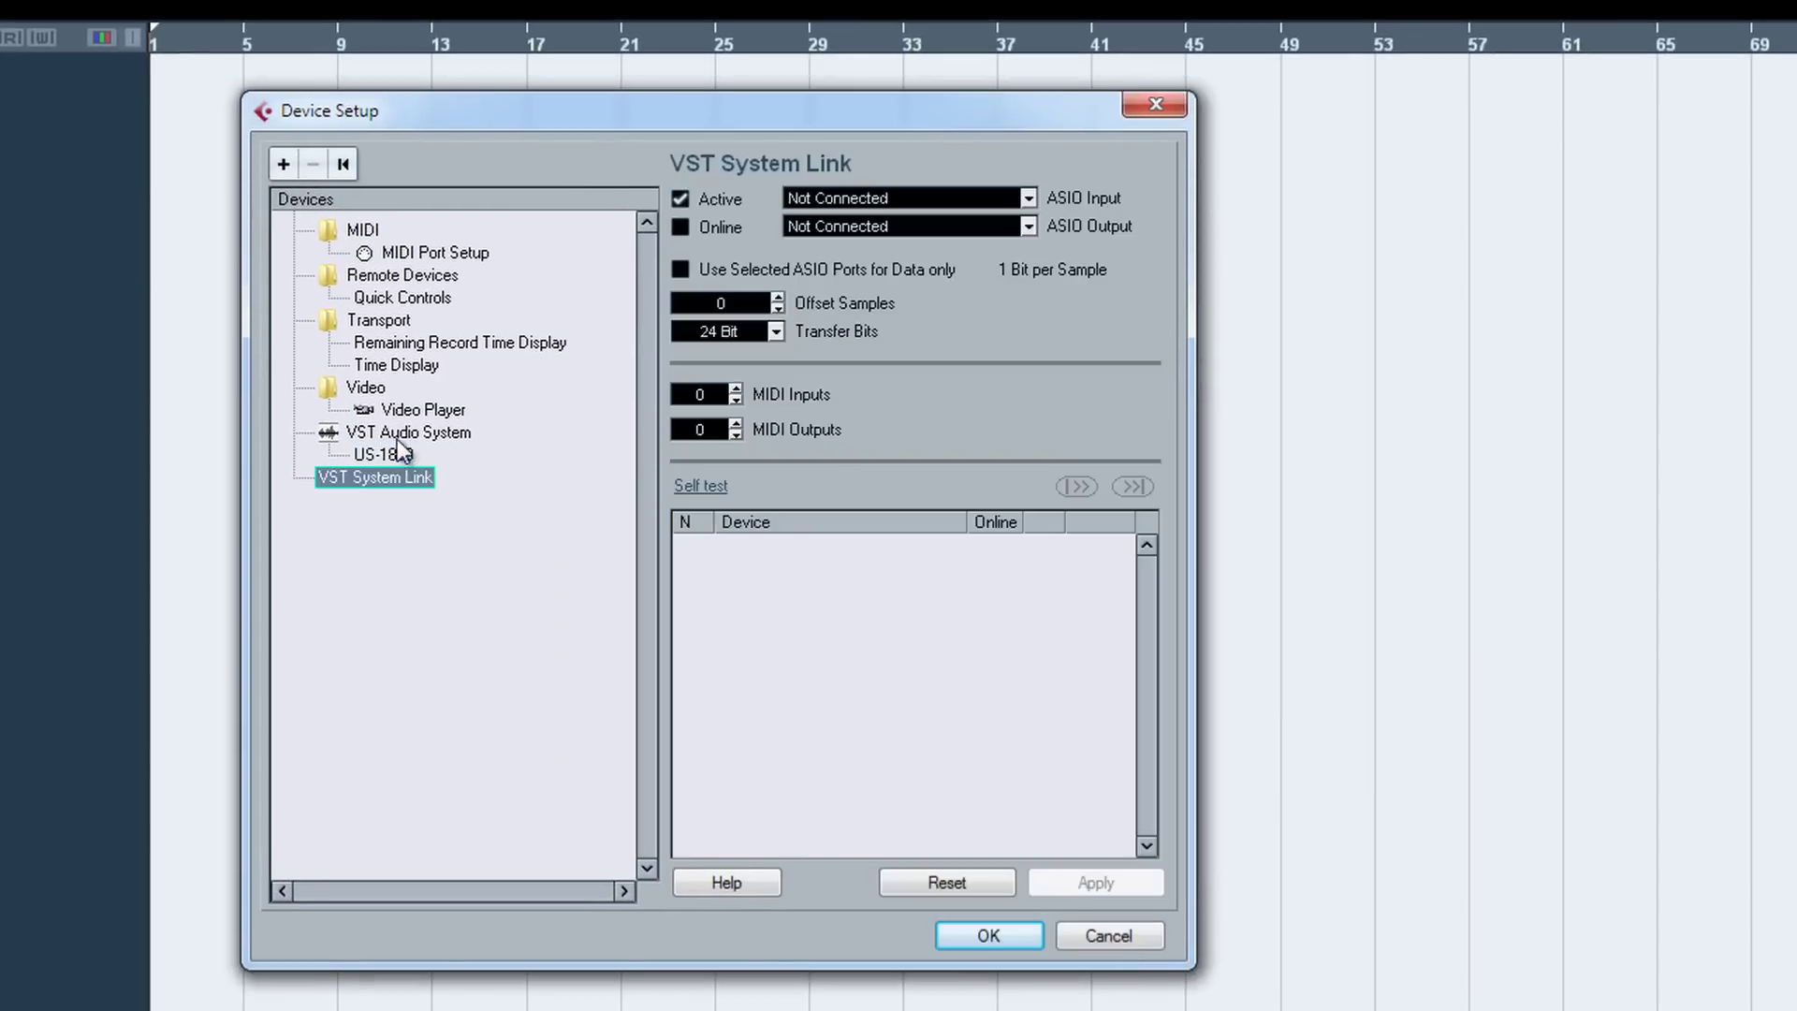
pyautogui.click(408, 431)
pyautogui.click(862, 202)
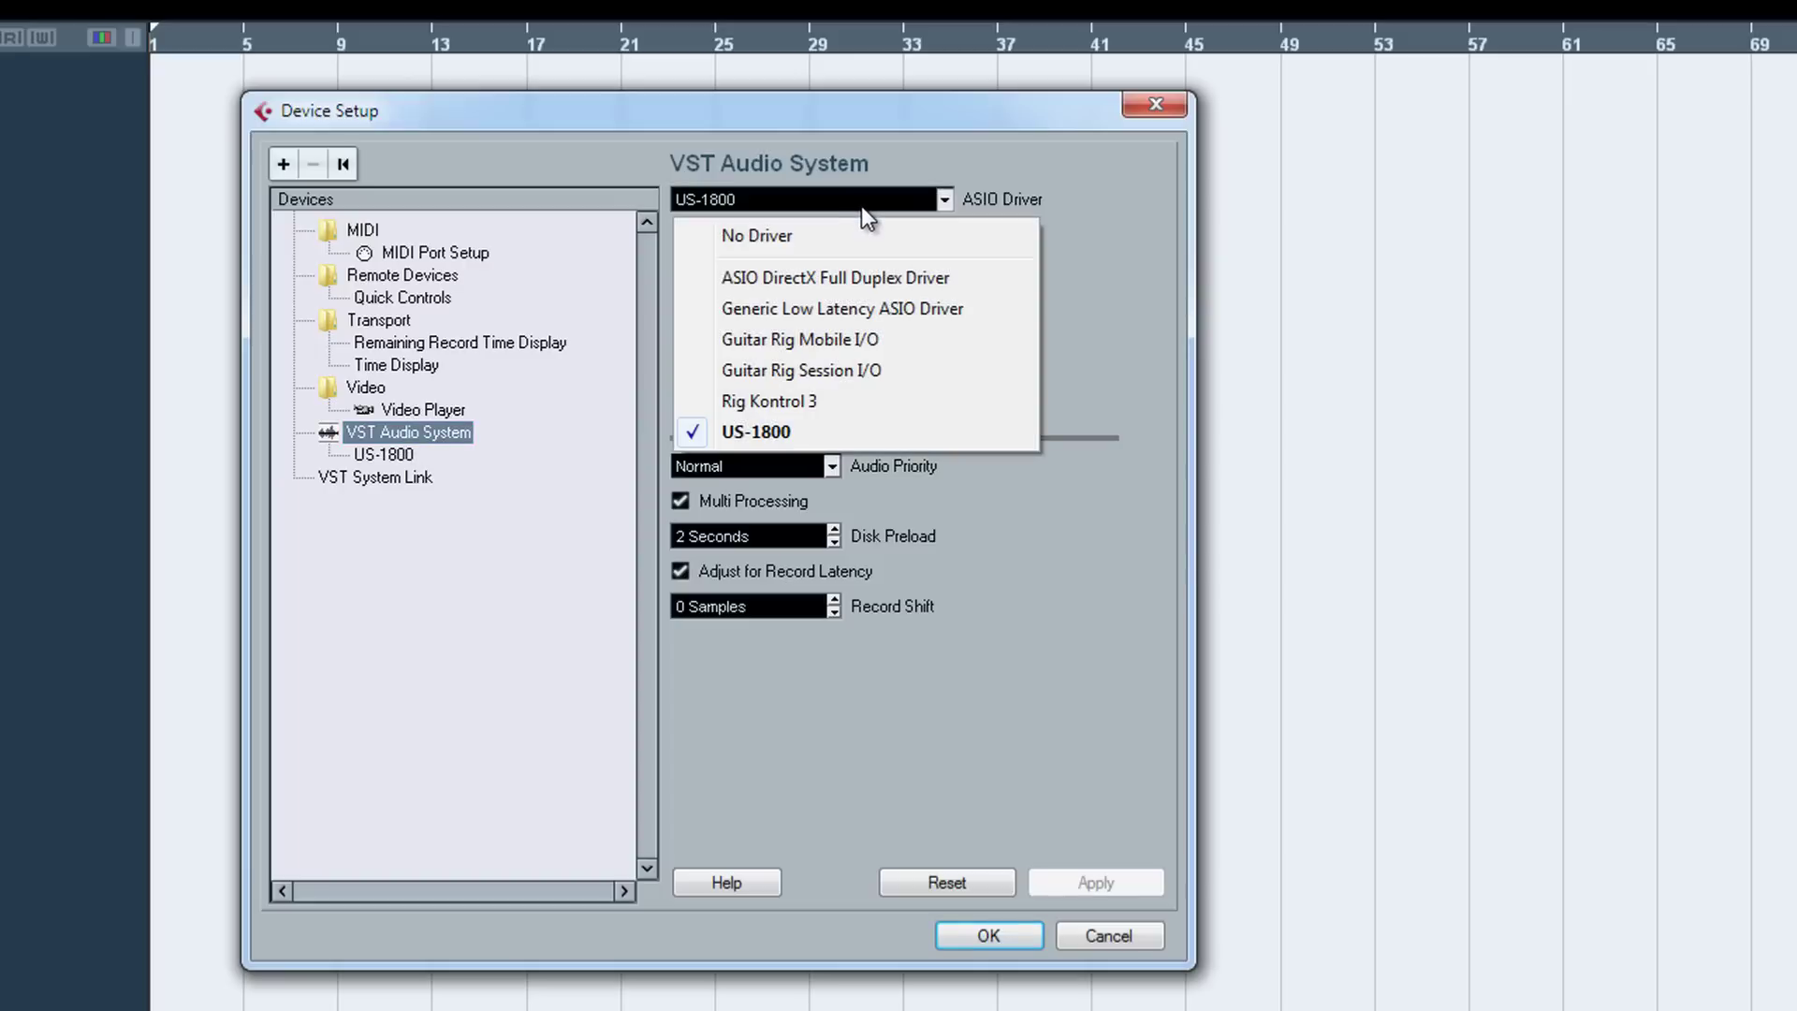
pyautogui.click(1058, 692)
pyautogui.click(370, 479)
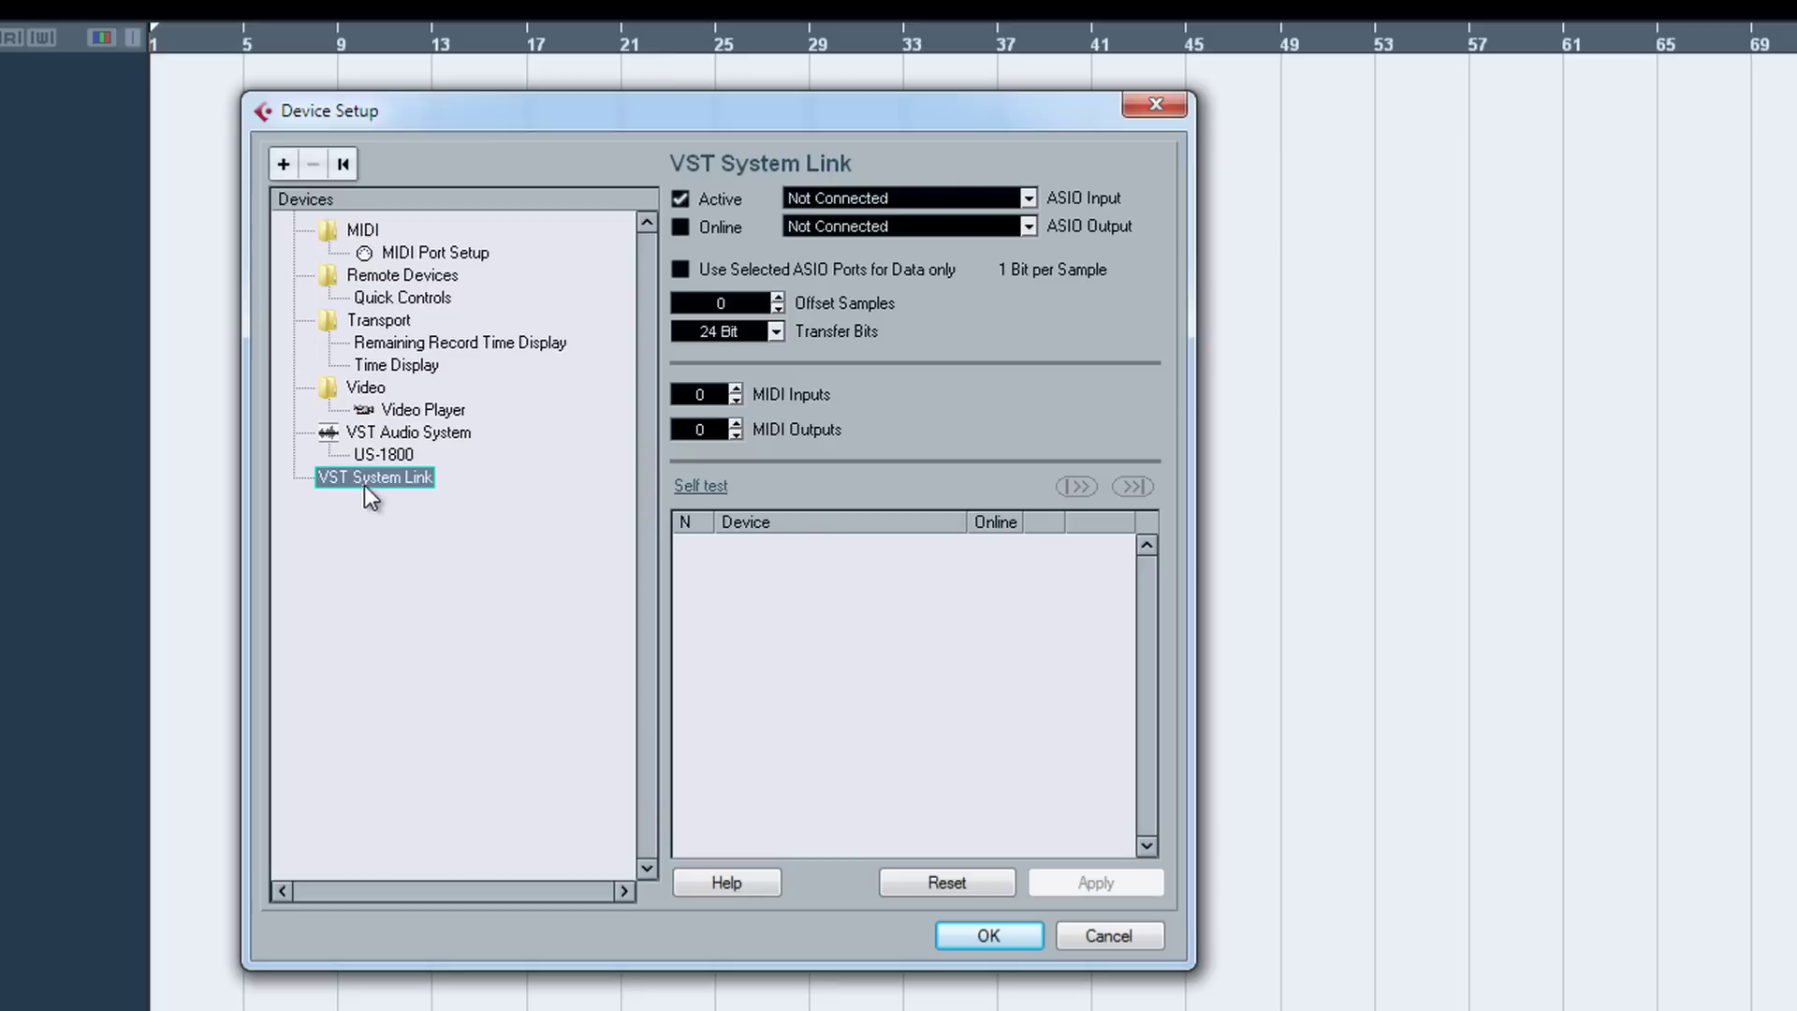
pyautogui.click(388, 433)
pyautogui.click(989, 935)
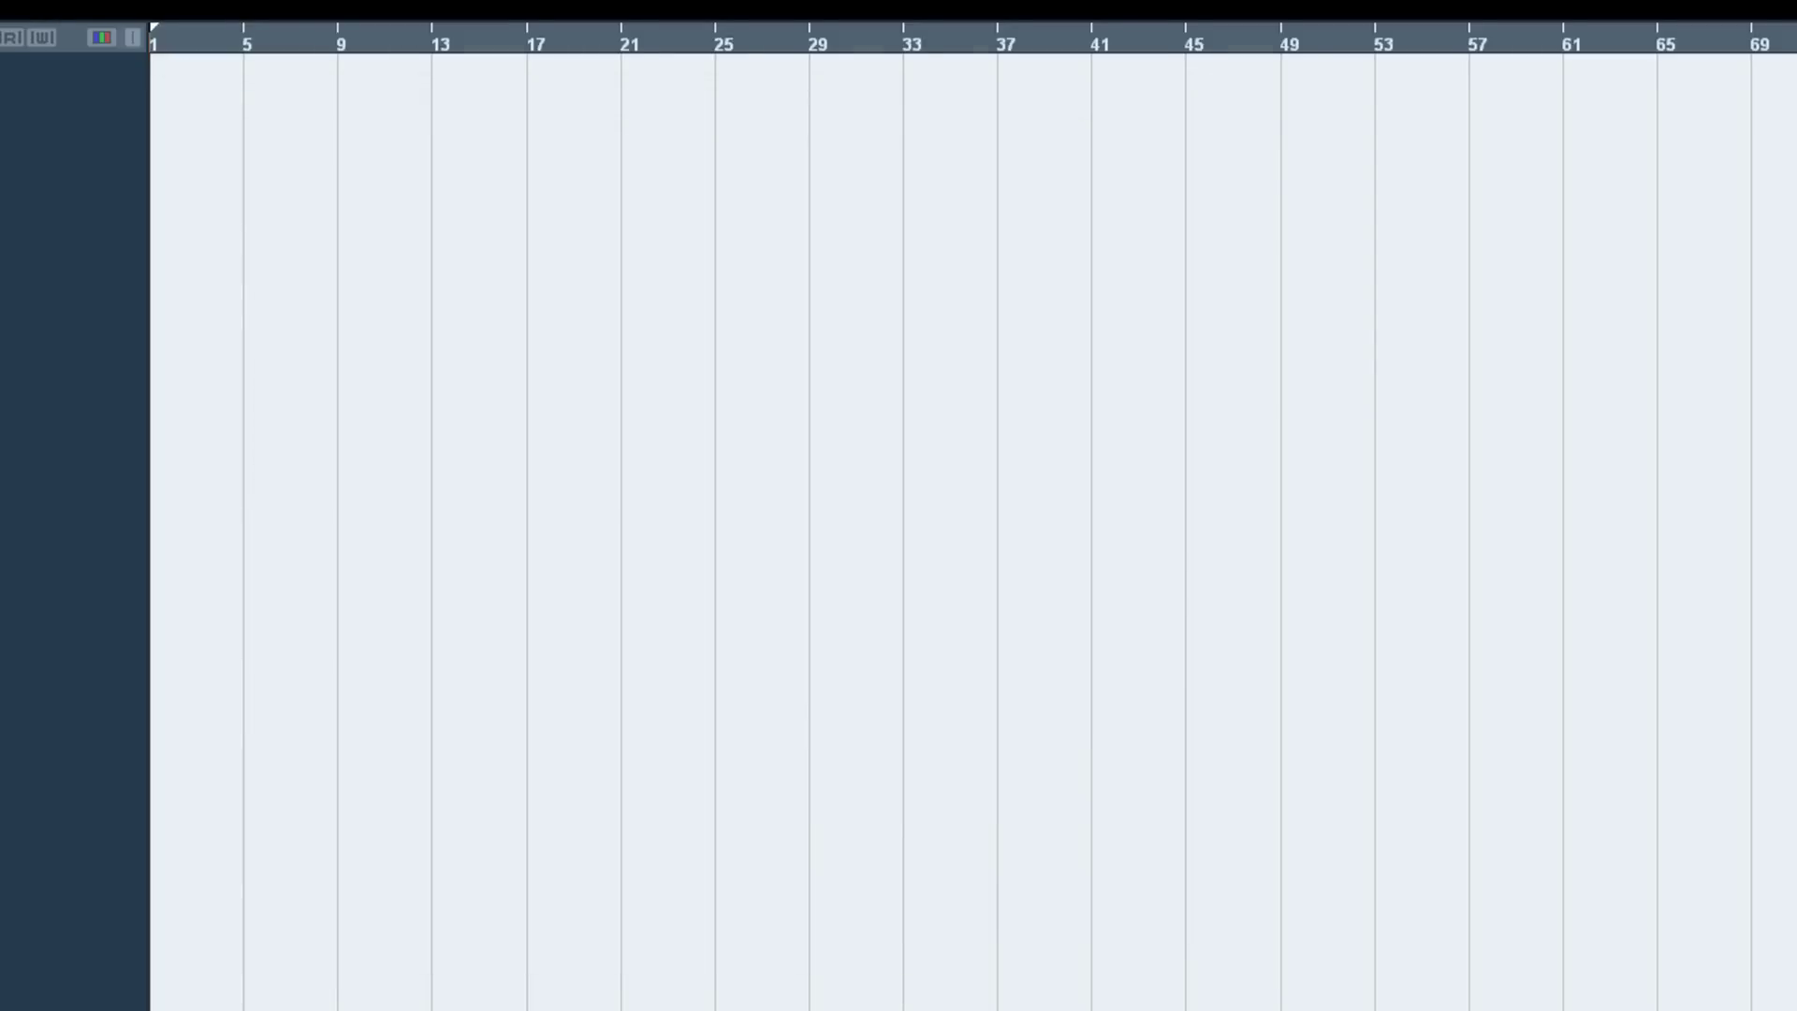
# Step: Confirm Project Setup at 96 kHz sample rate, 24 Bit record format and 30 fps
pyautogui.click(161, 42)
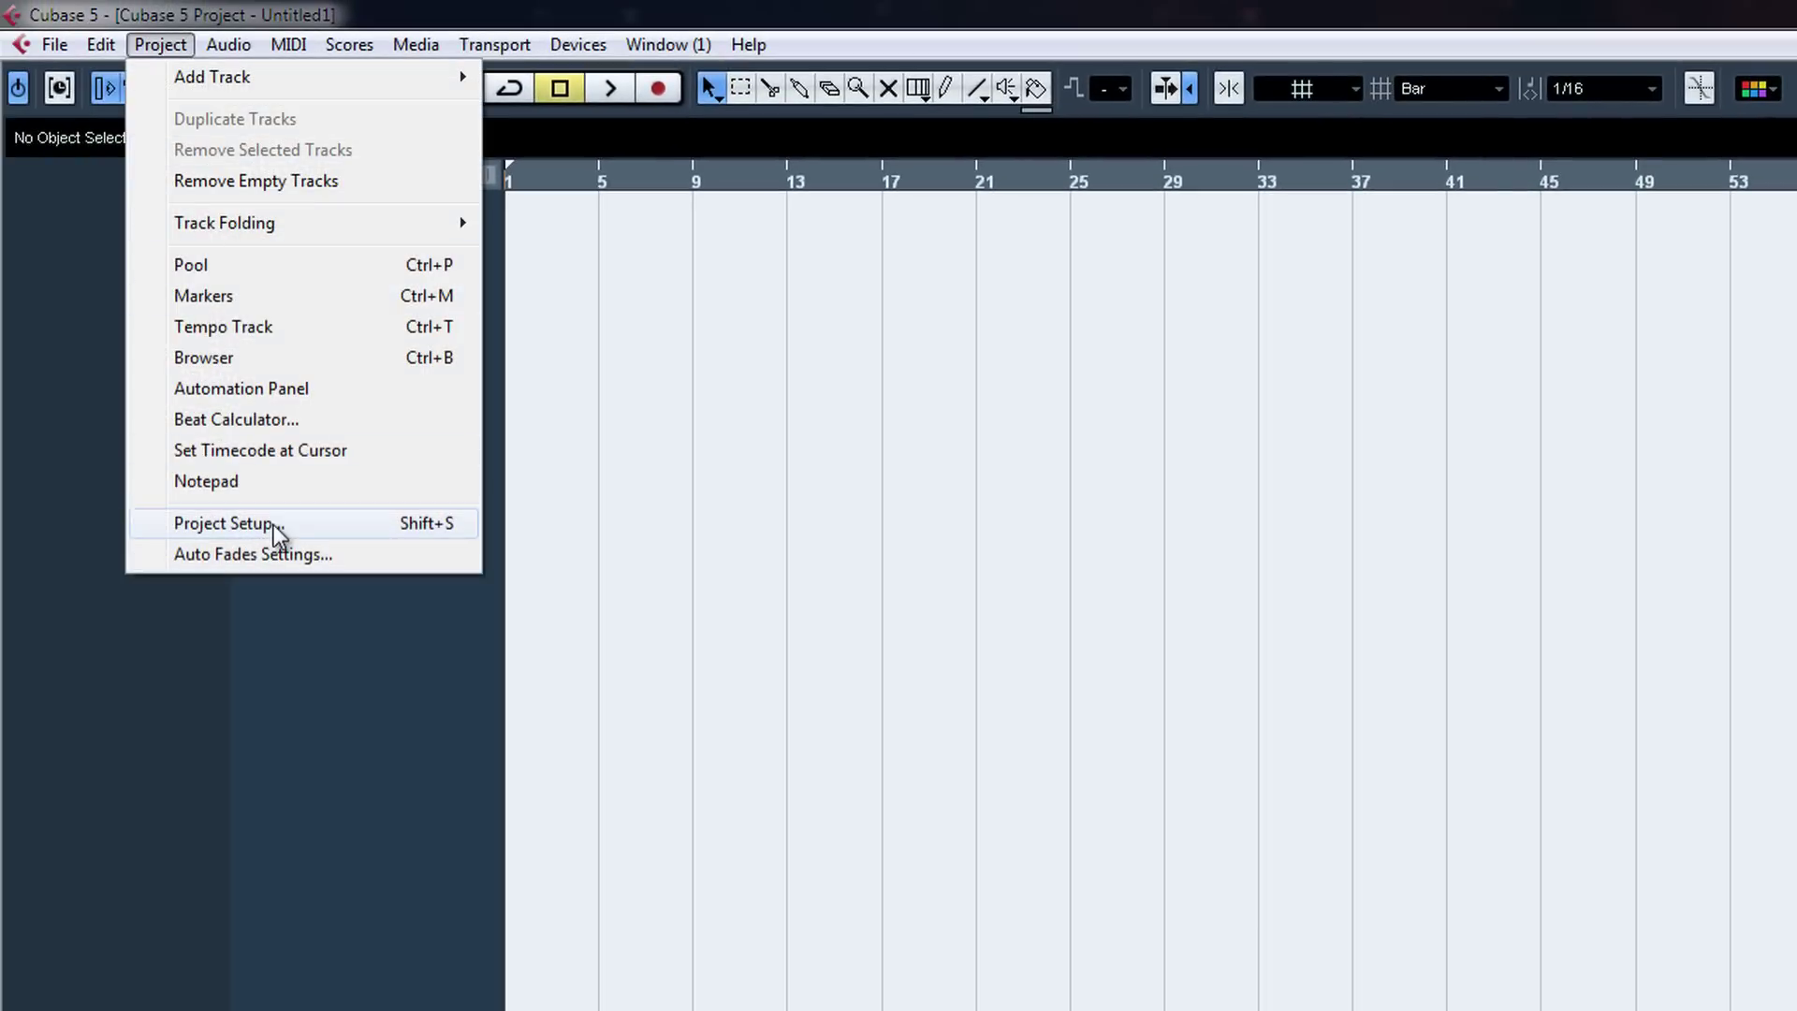
pyautogui.click(275, 530)
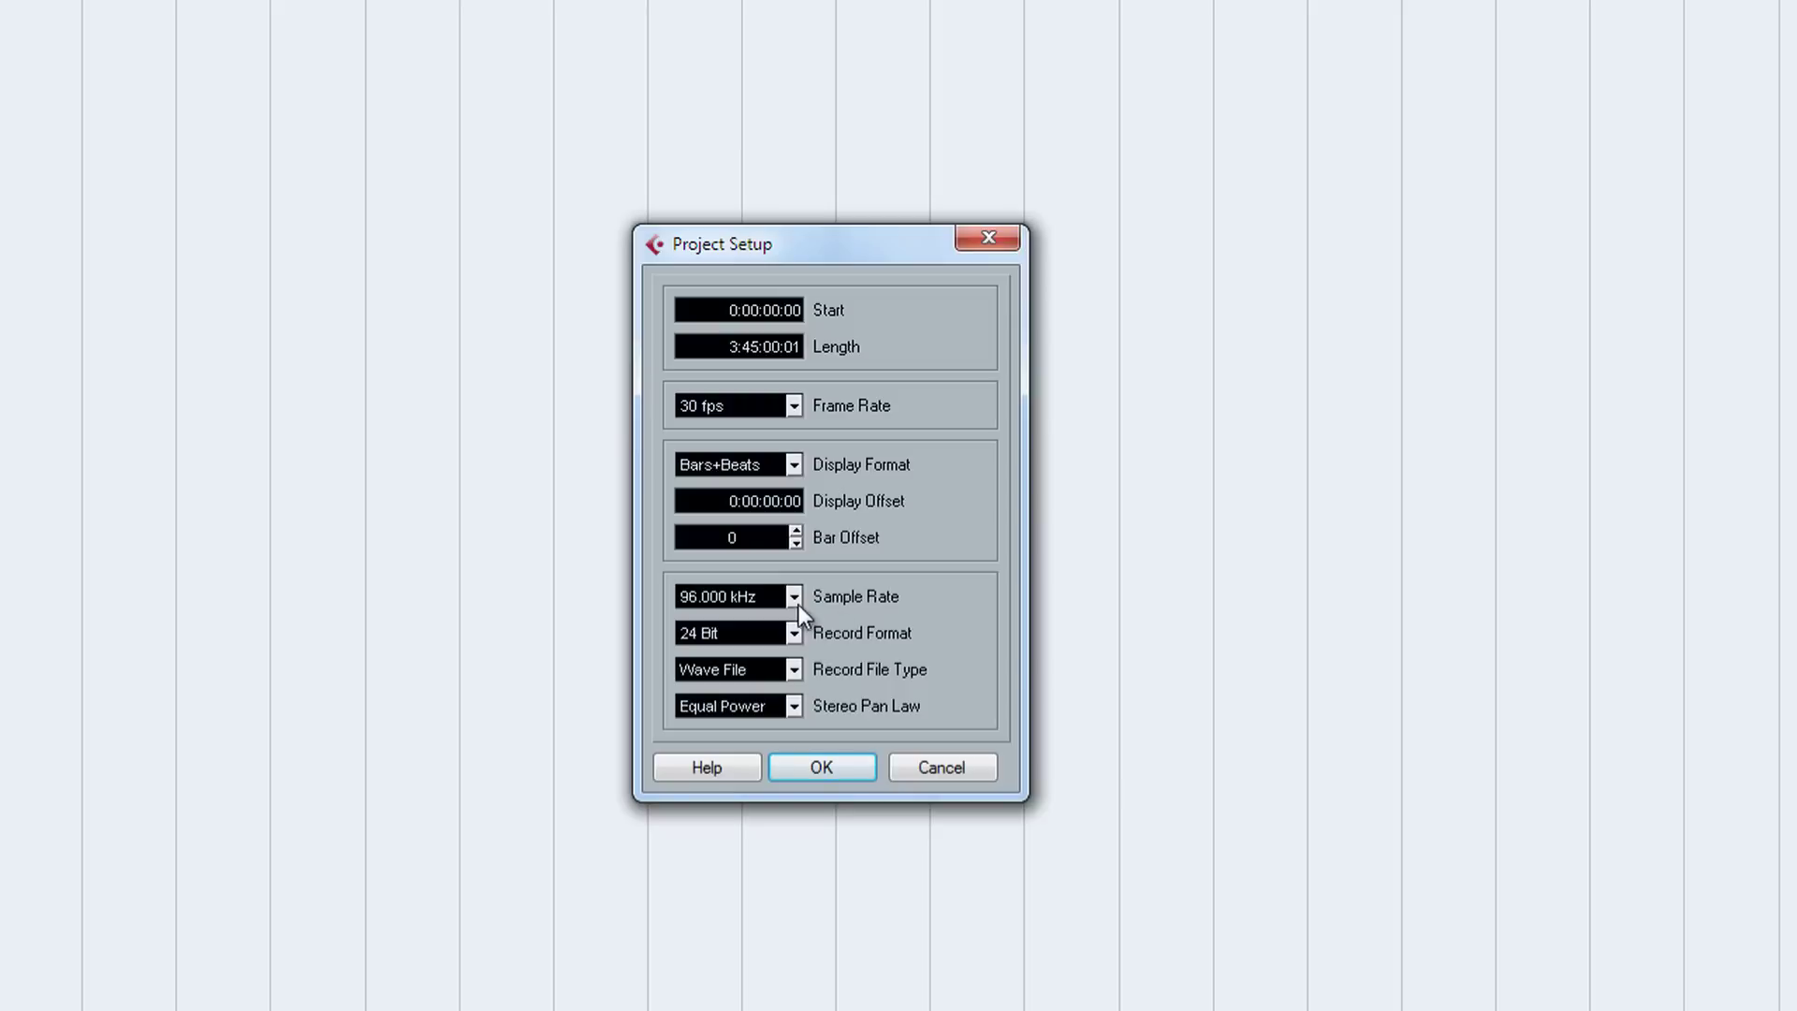
pyautogui.click(792, 599)
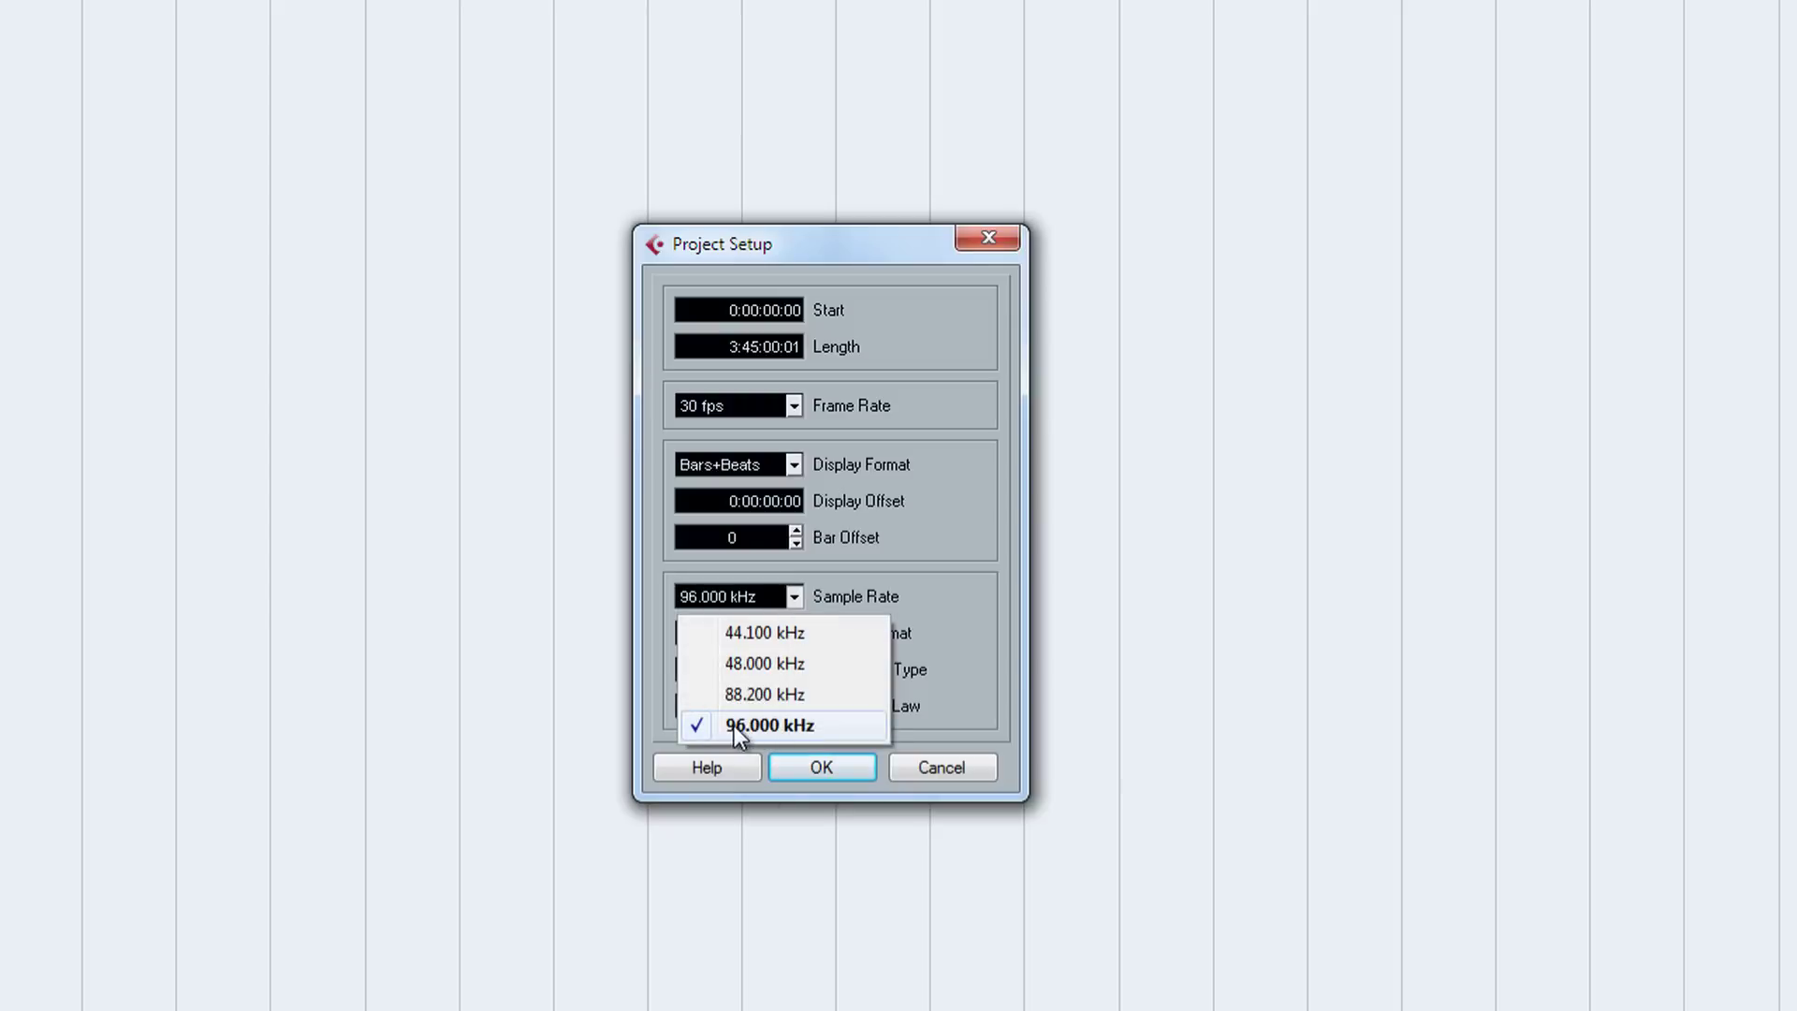
pyautogui.click(953, 601)
pyautogui.click(779, 636)
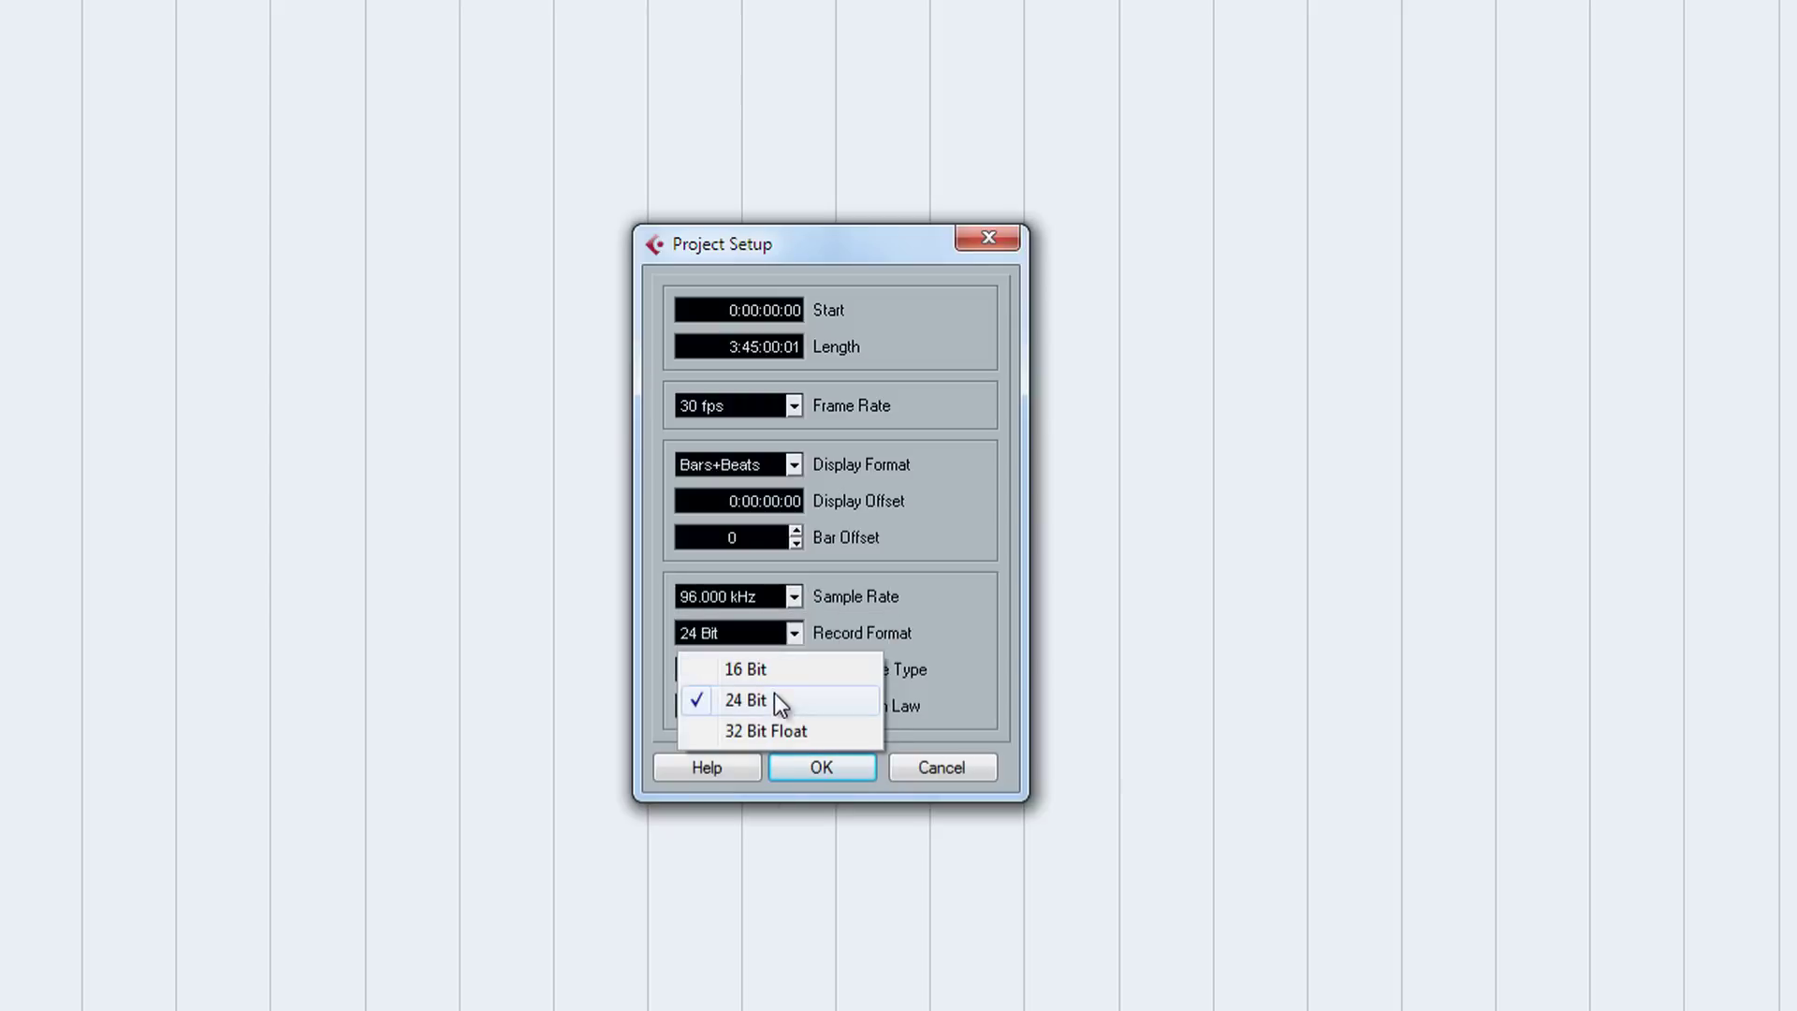
pyautogui.click(968, 610)
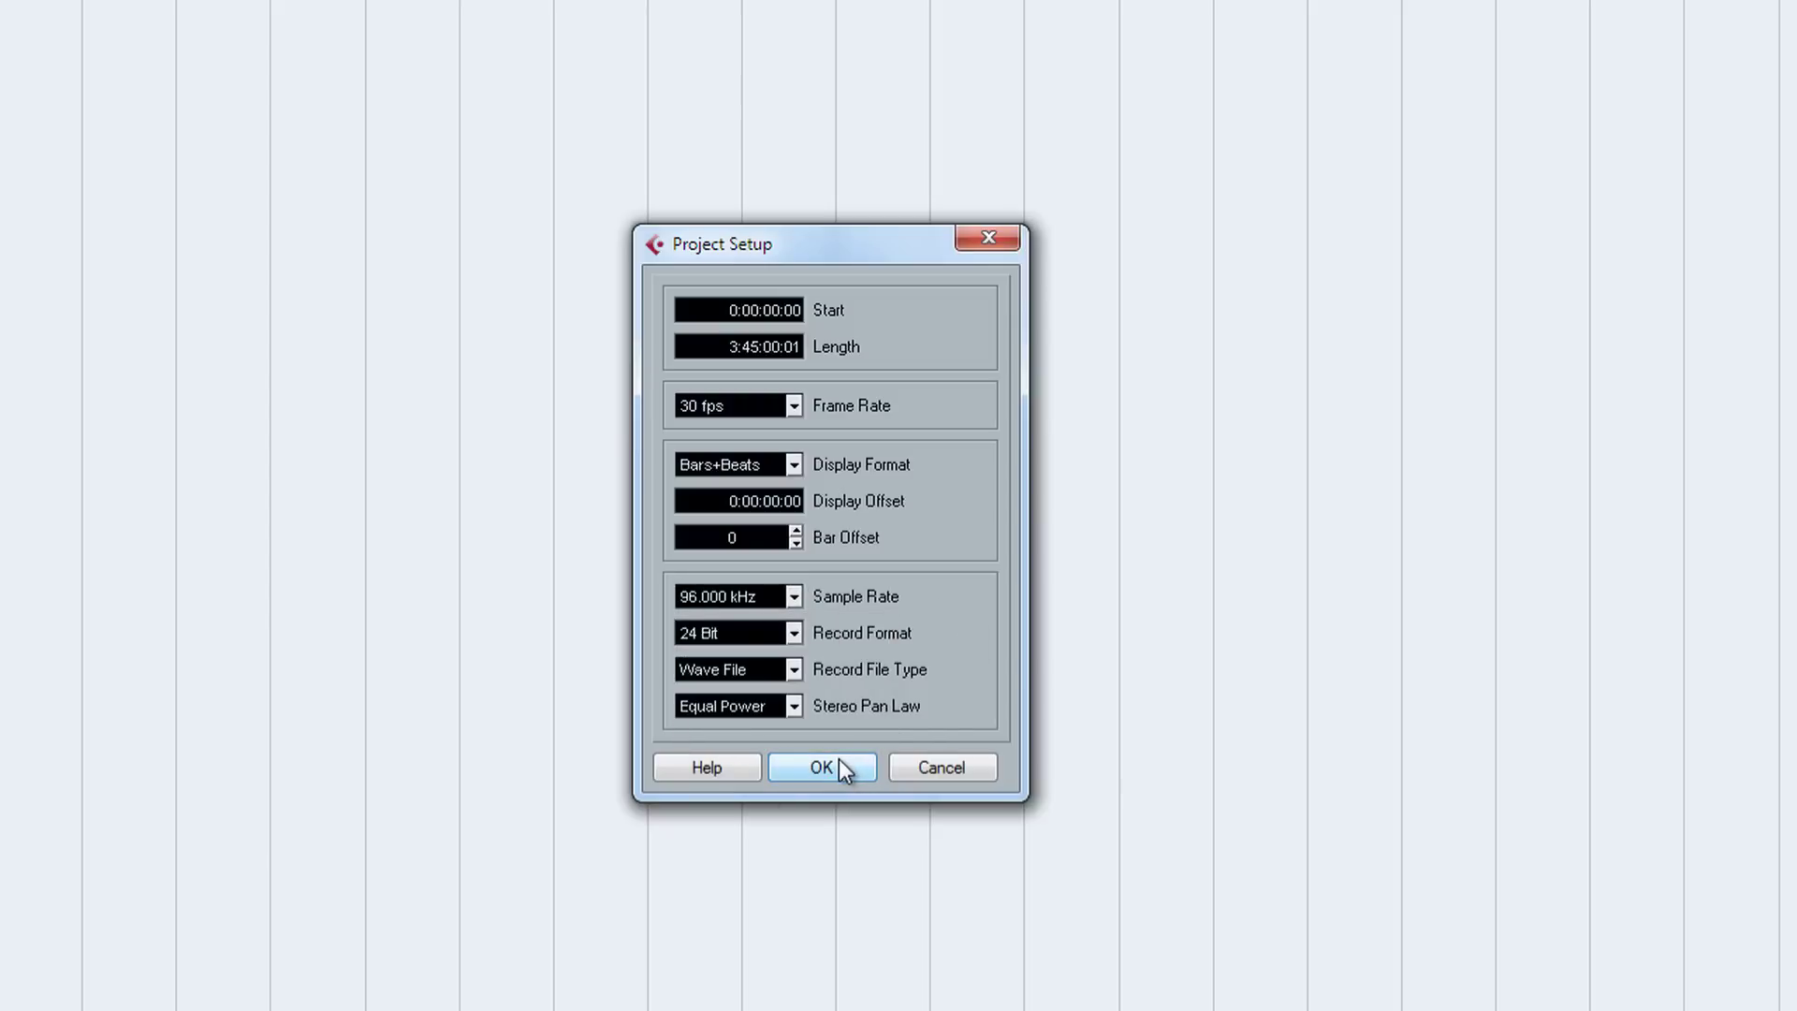
pyautogui.scroll(-2, 734, 352)
pyautogui.click(732, 313)
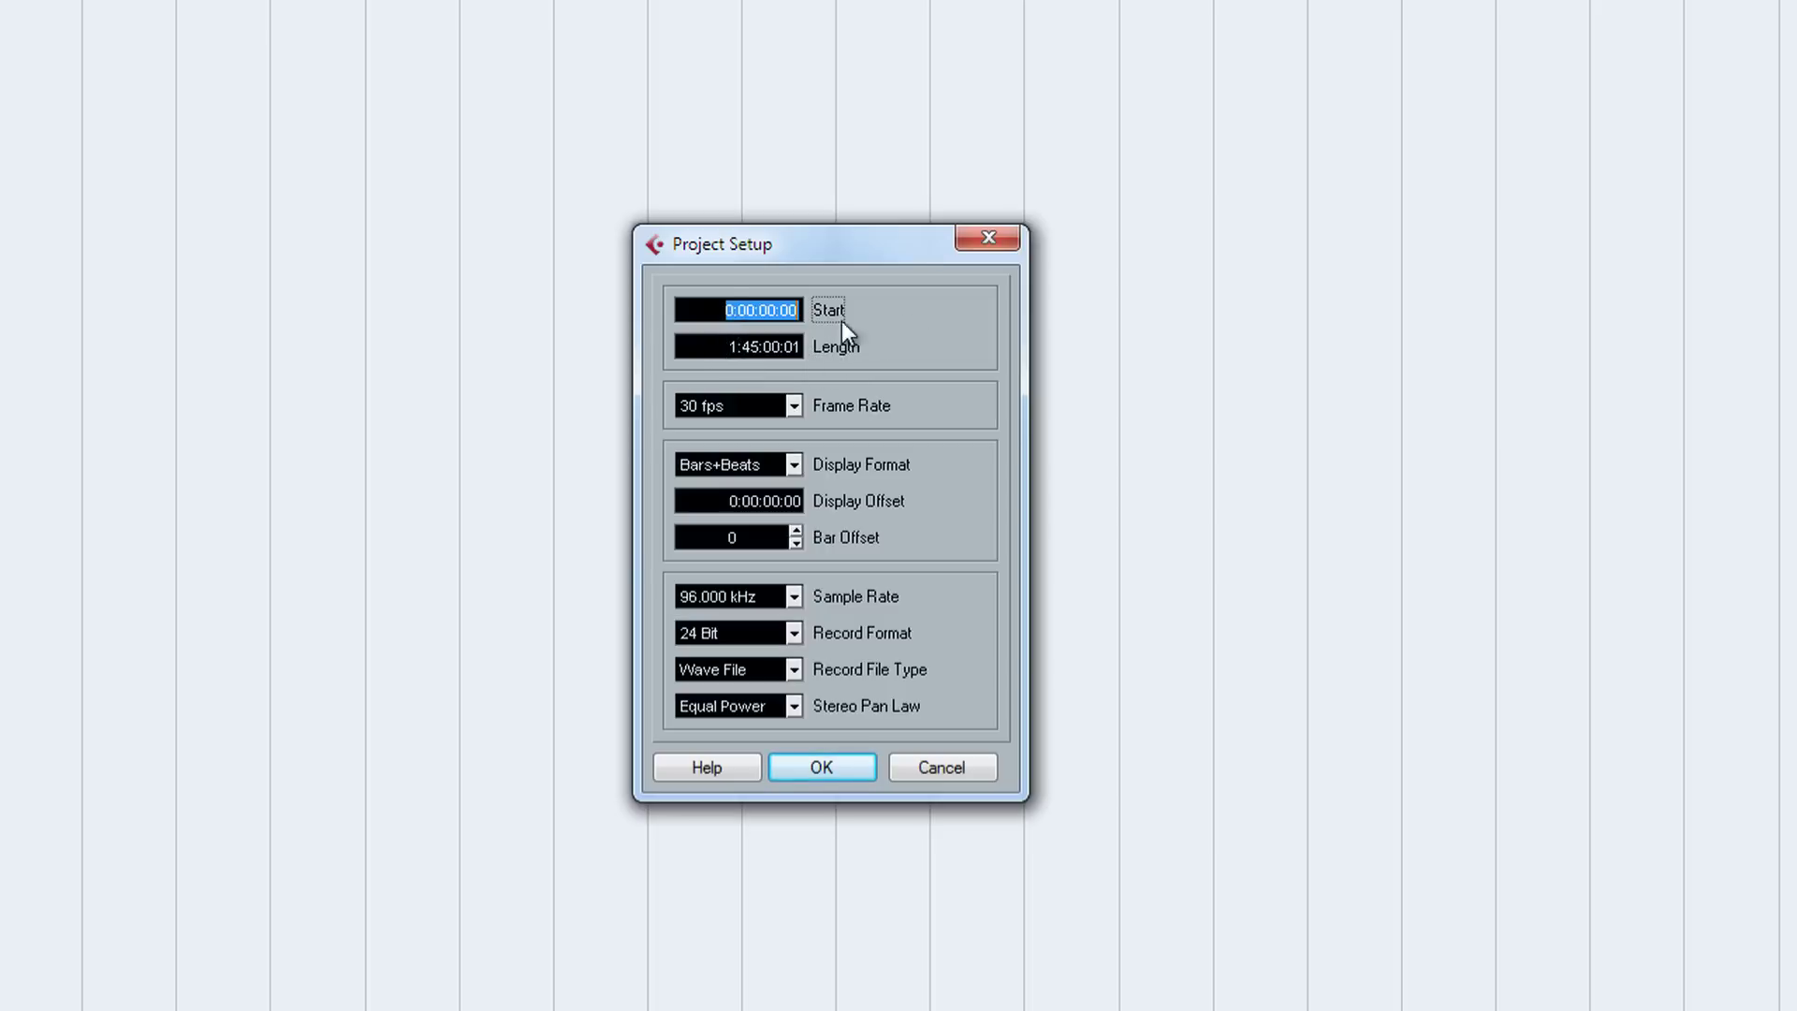
pyautogui.click(794, 404)
pyautogui.click(911, 452)
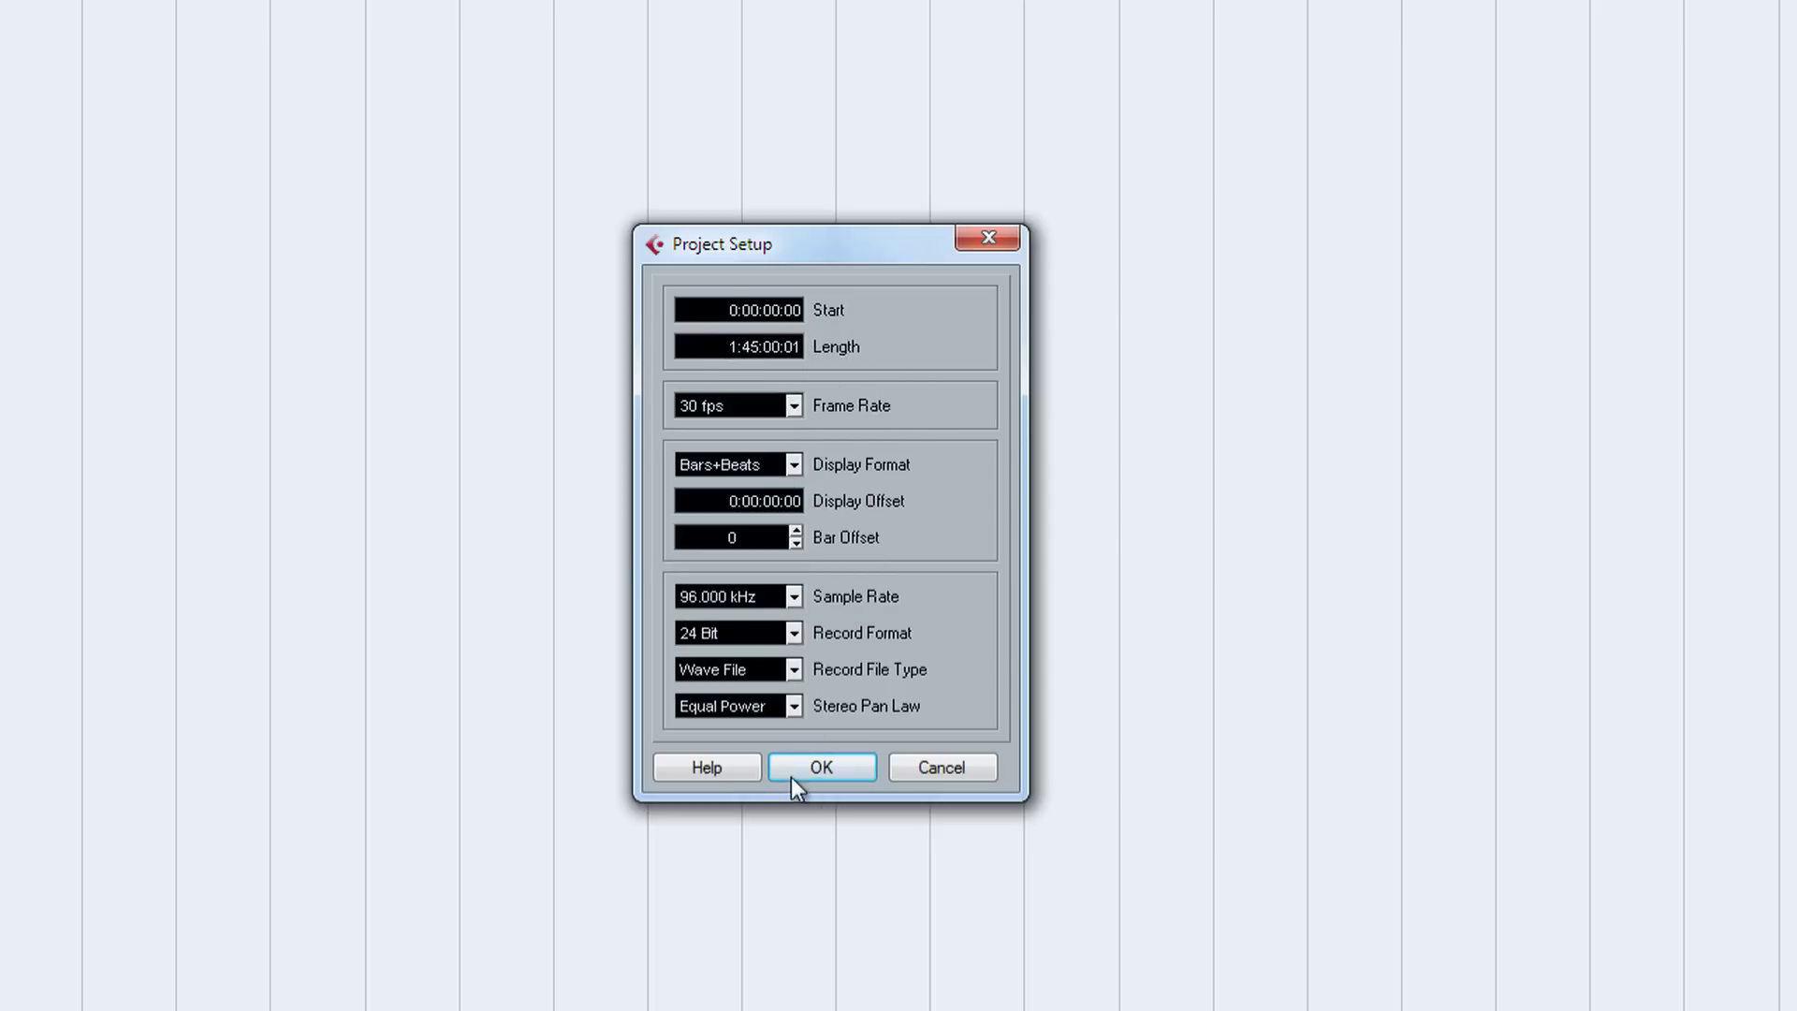
pyautogui.click(821, 769)
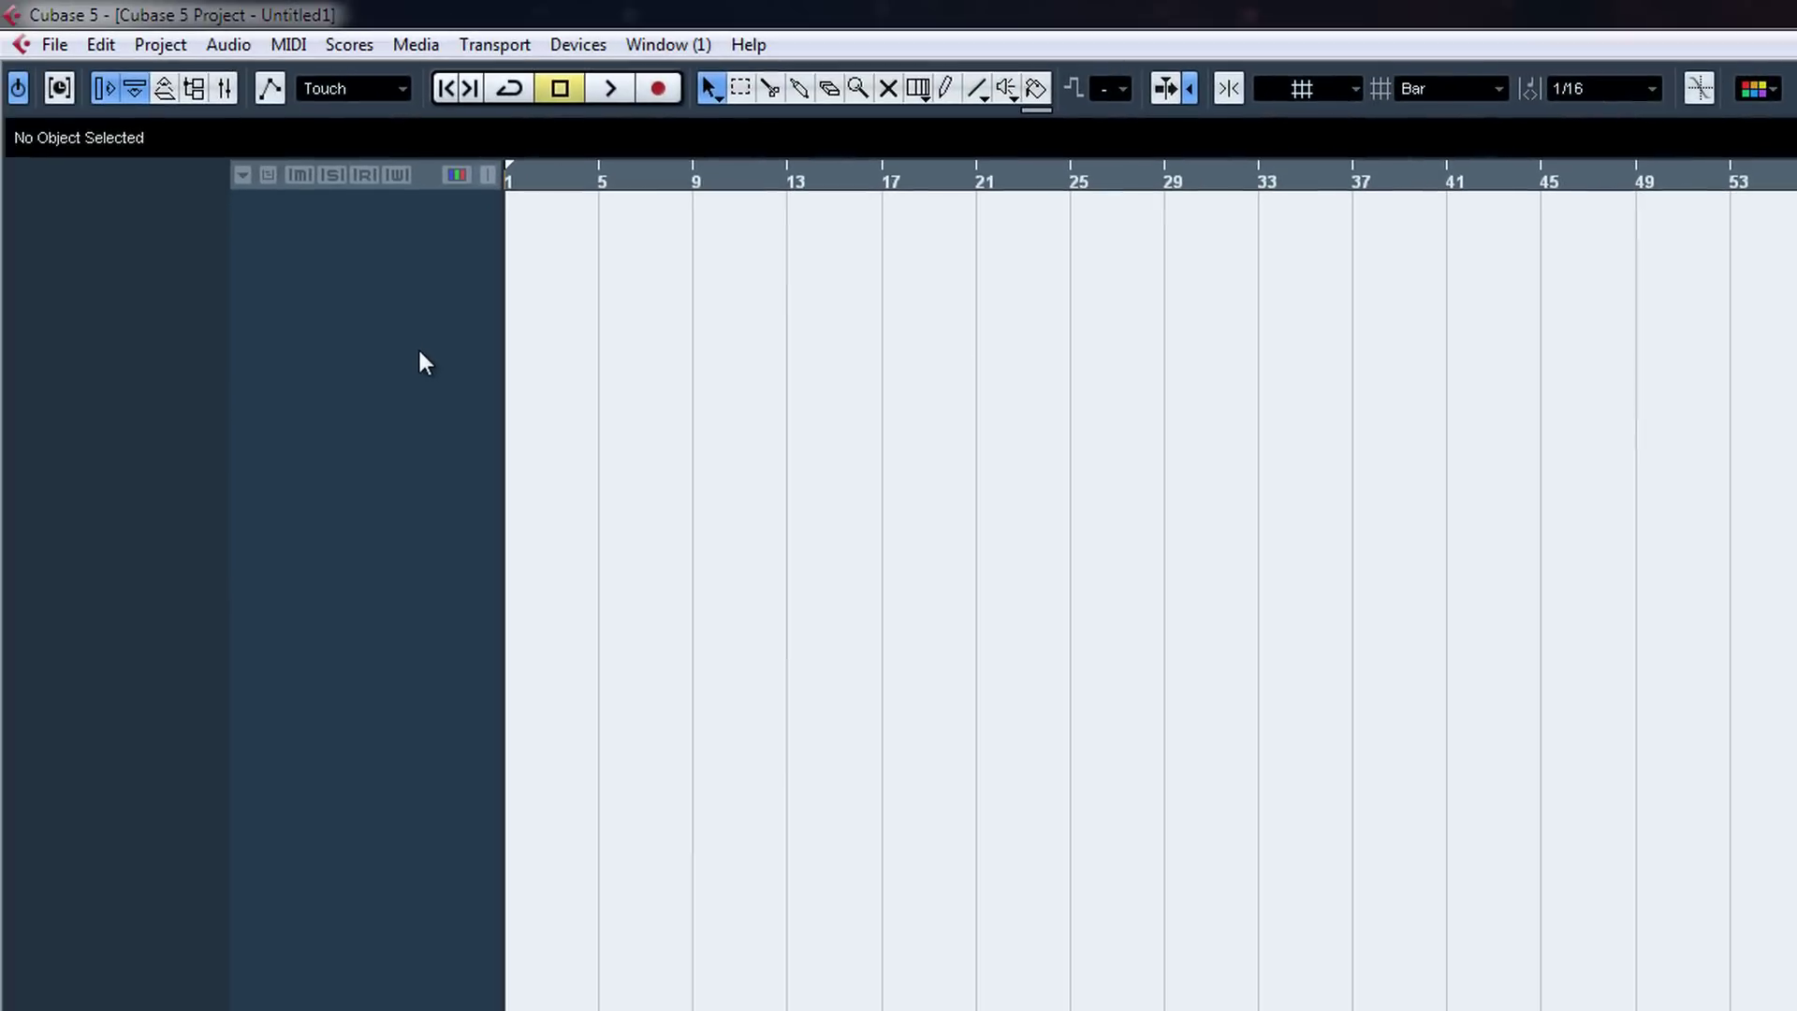
# Step: Bring up the Add Audio Track dialog for eight mono tracks with the preset browser hidden
pyautogui.rightClick(424, 352)
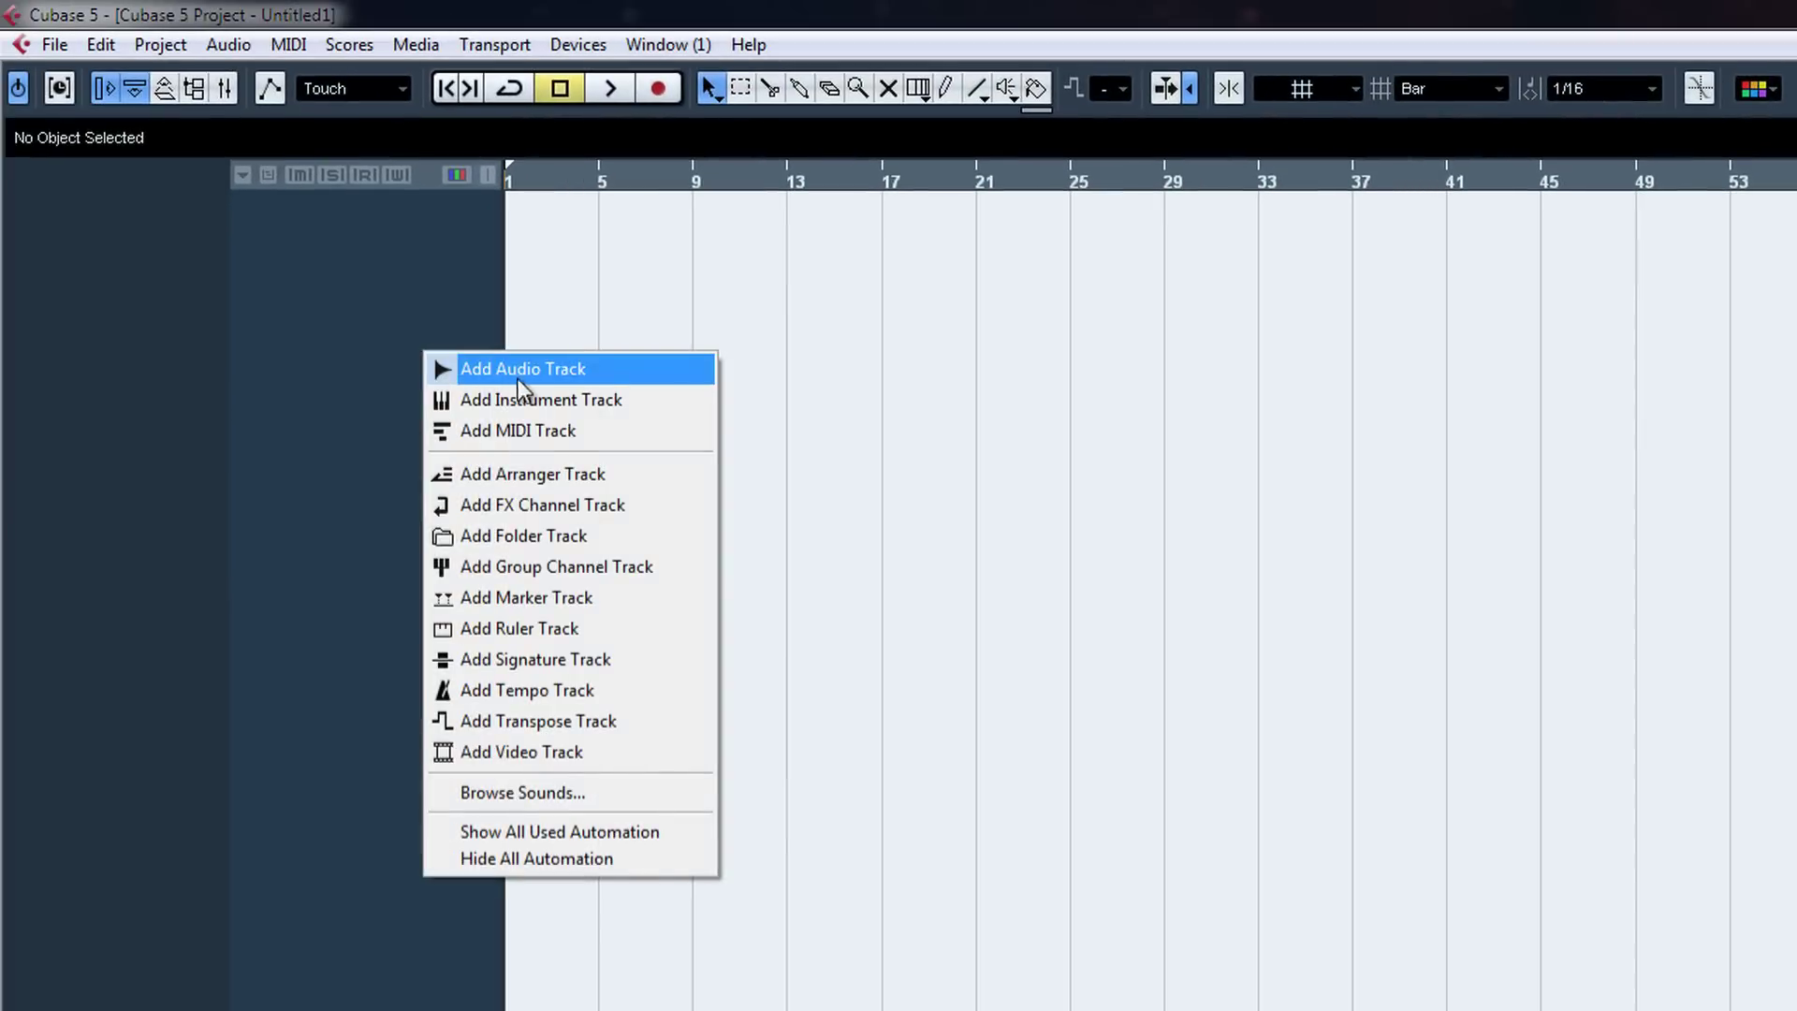
pyautogui.rightClick(379, 318)
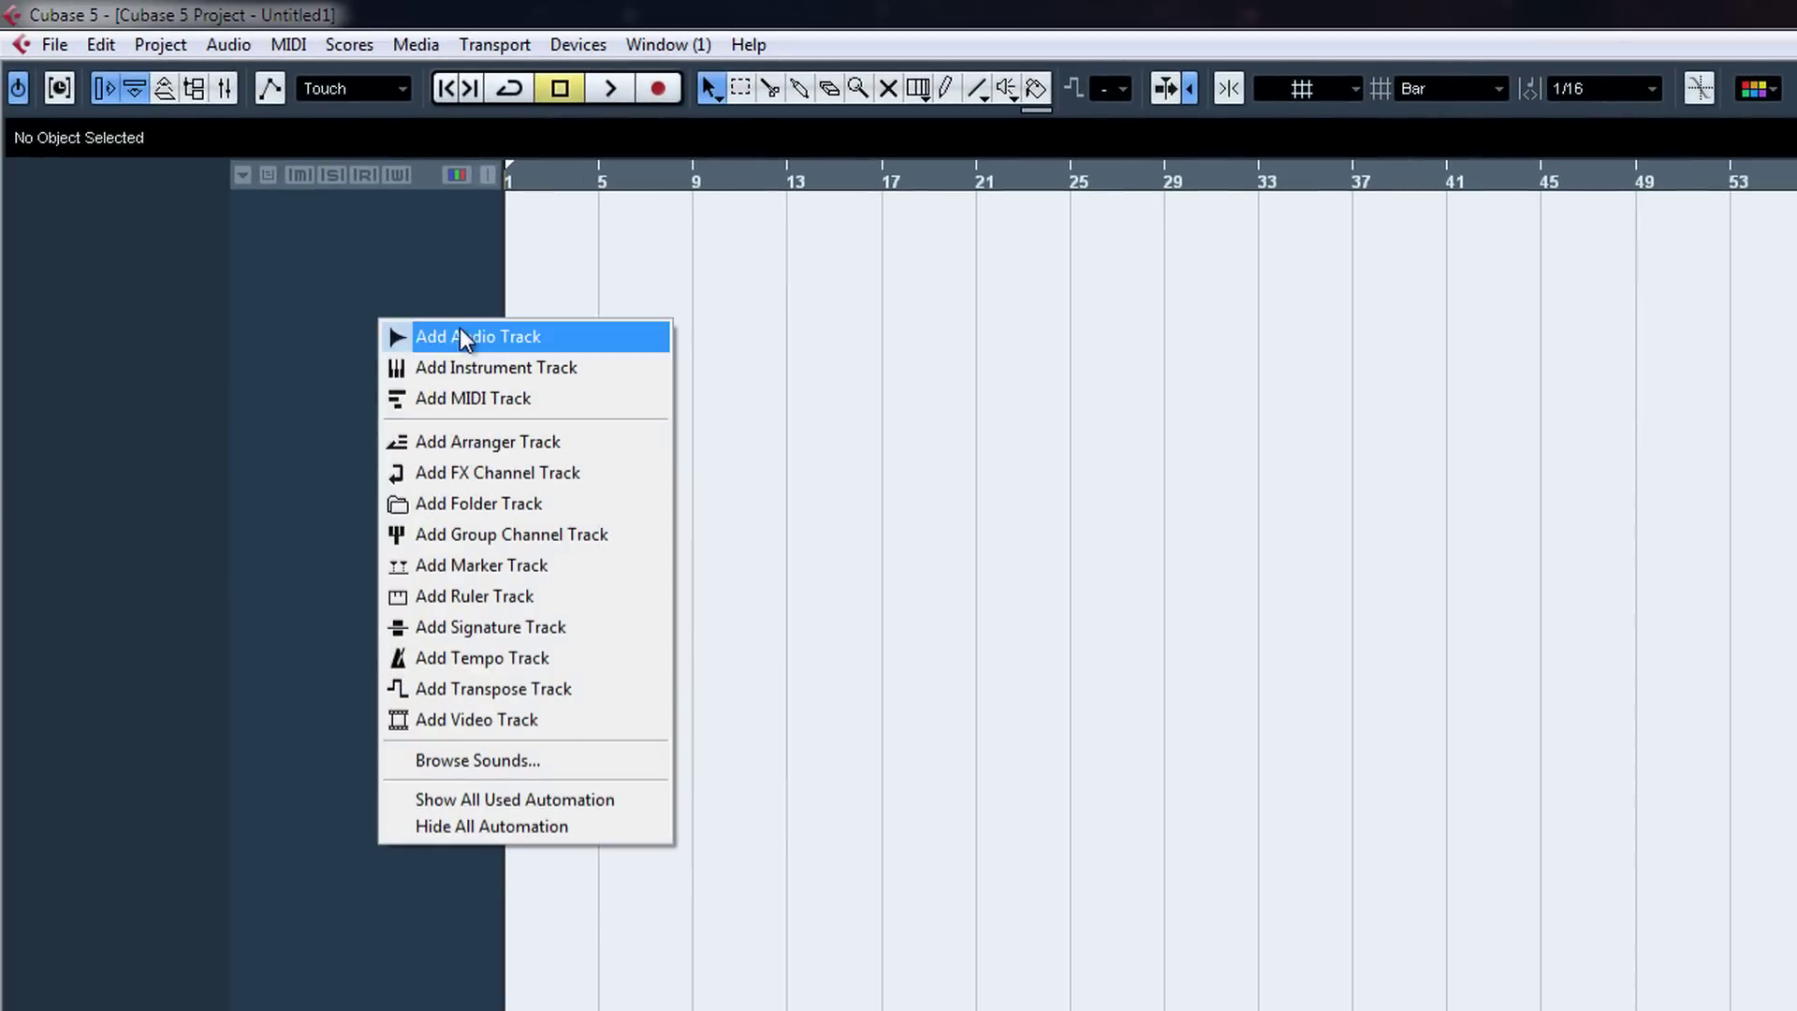
pyautogui.click(465, 337)
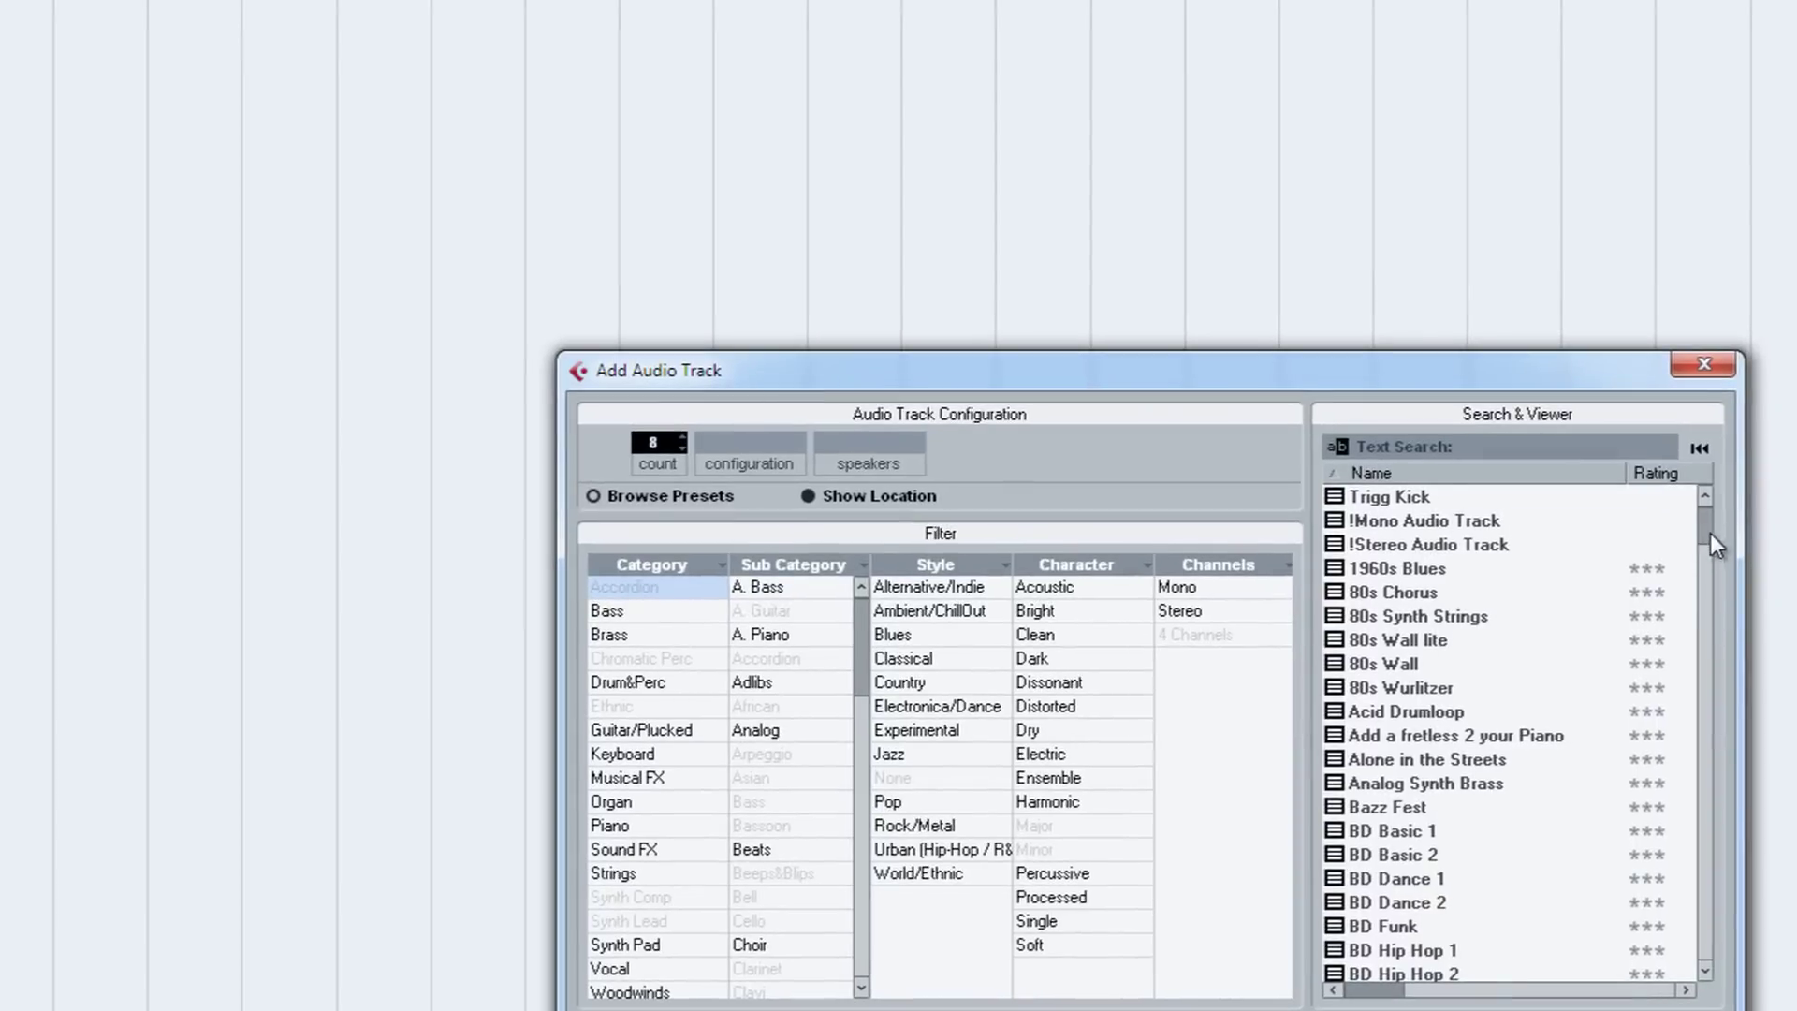
pyautogui.moveTo(1710, 532)
pyautogui.mouseDown()
pyautogui.moveTo(1694, 708)
pyautogui.moveTo(1693, 510)
pyautogui.mouseUp()
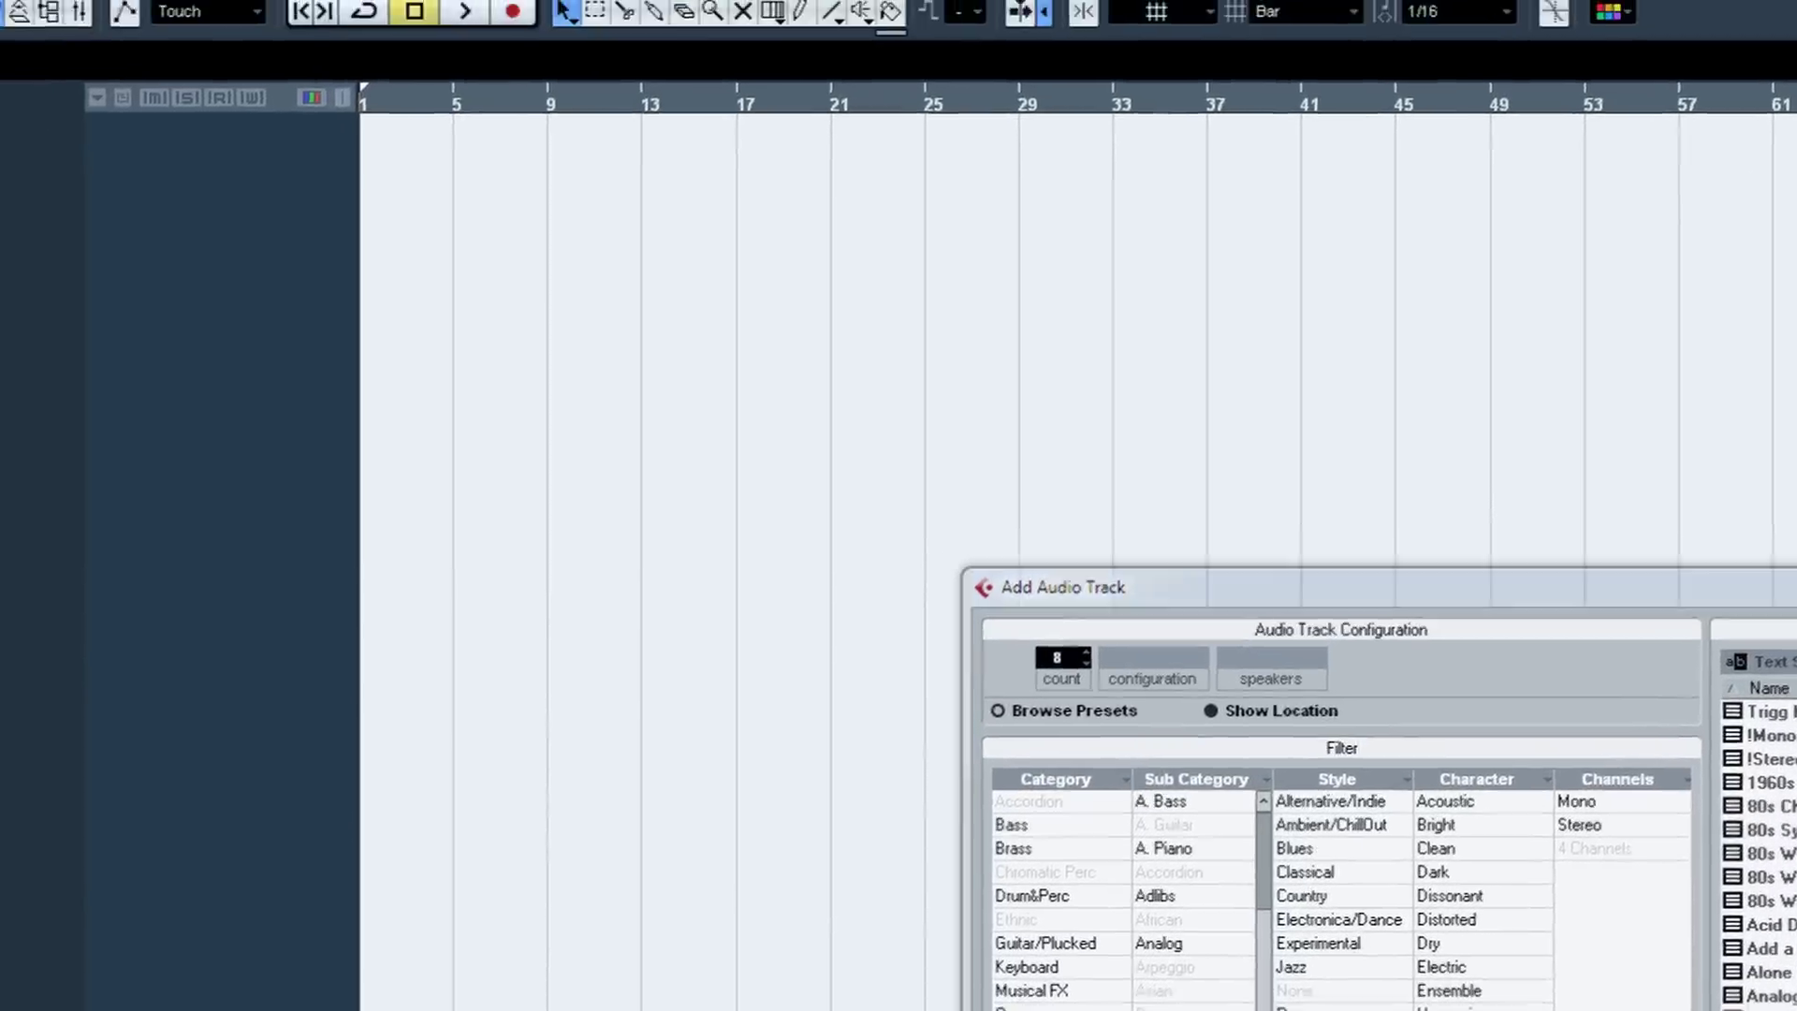
pyautogui.press('Escape')
pyautogui.rightClick(385, 433)
pyautogui.click(407, 442)
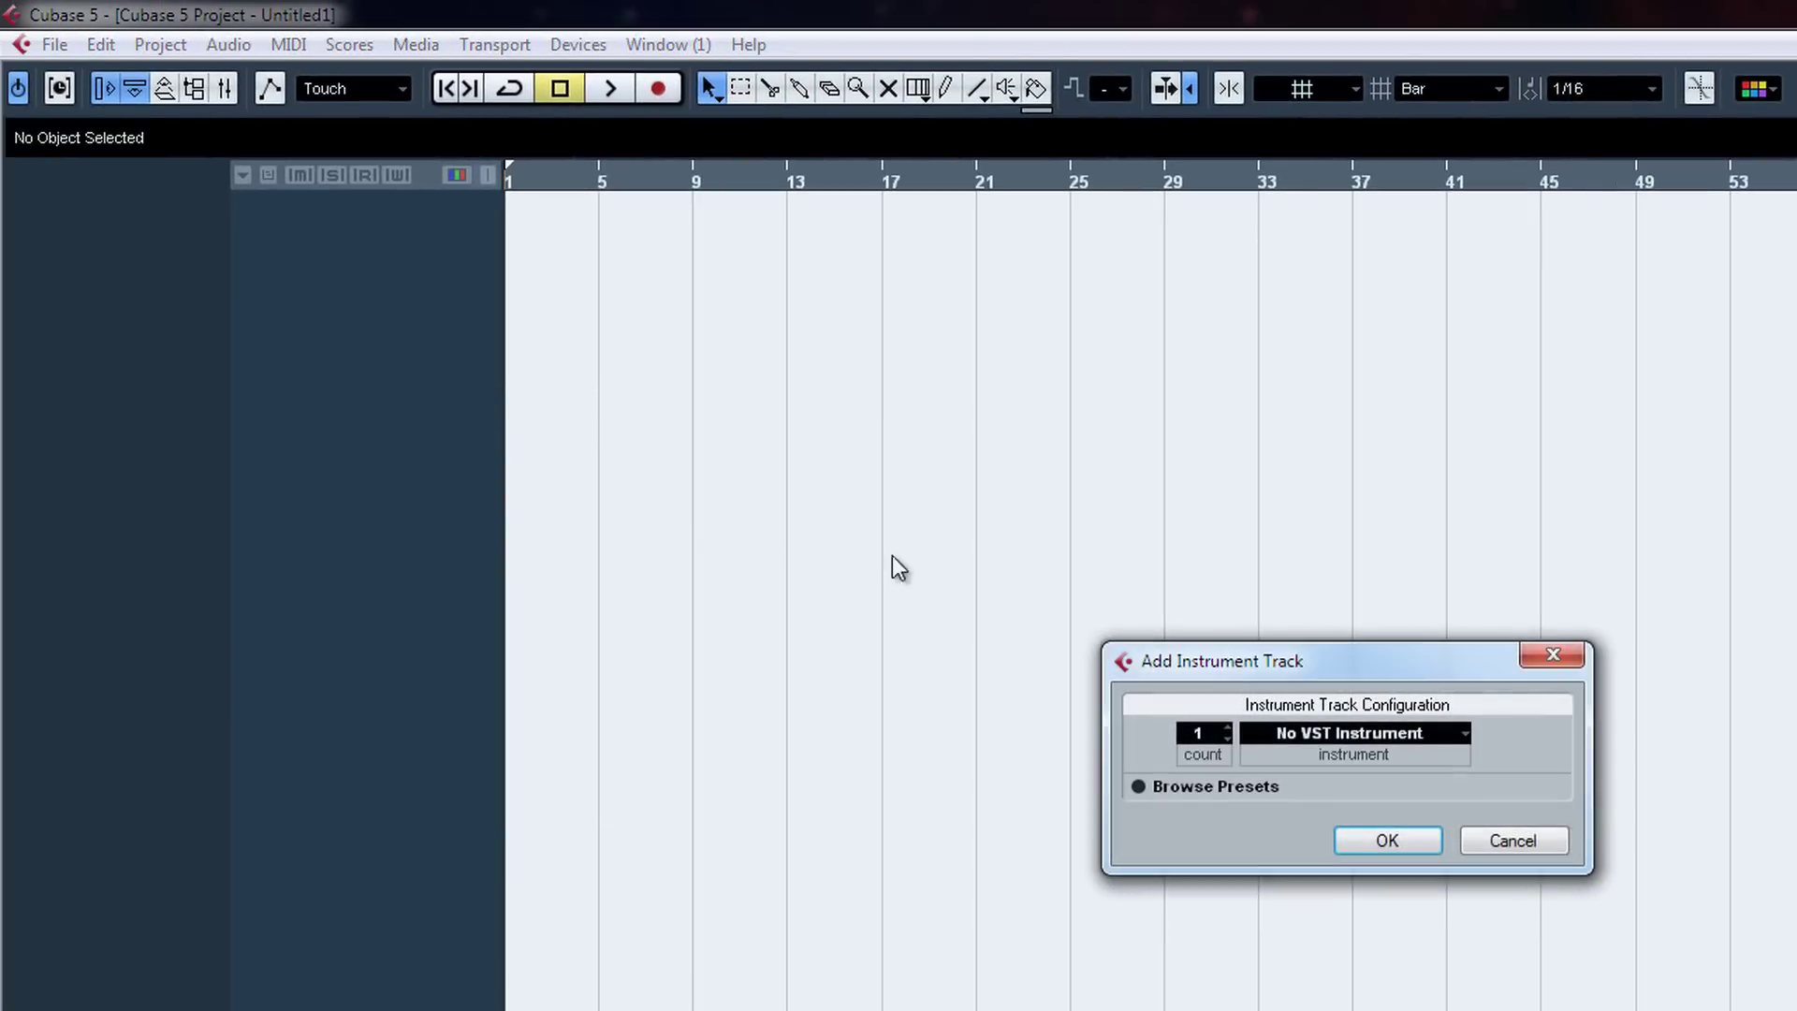
pyautogui.click(1512, 841)
pyautogui.rightClick(375, 343)
pyautogui.click(412, 361)
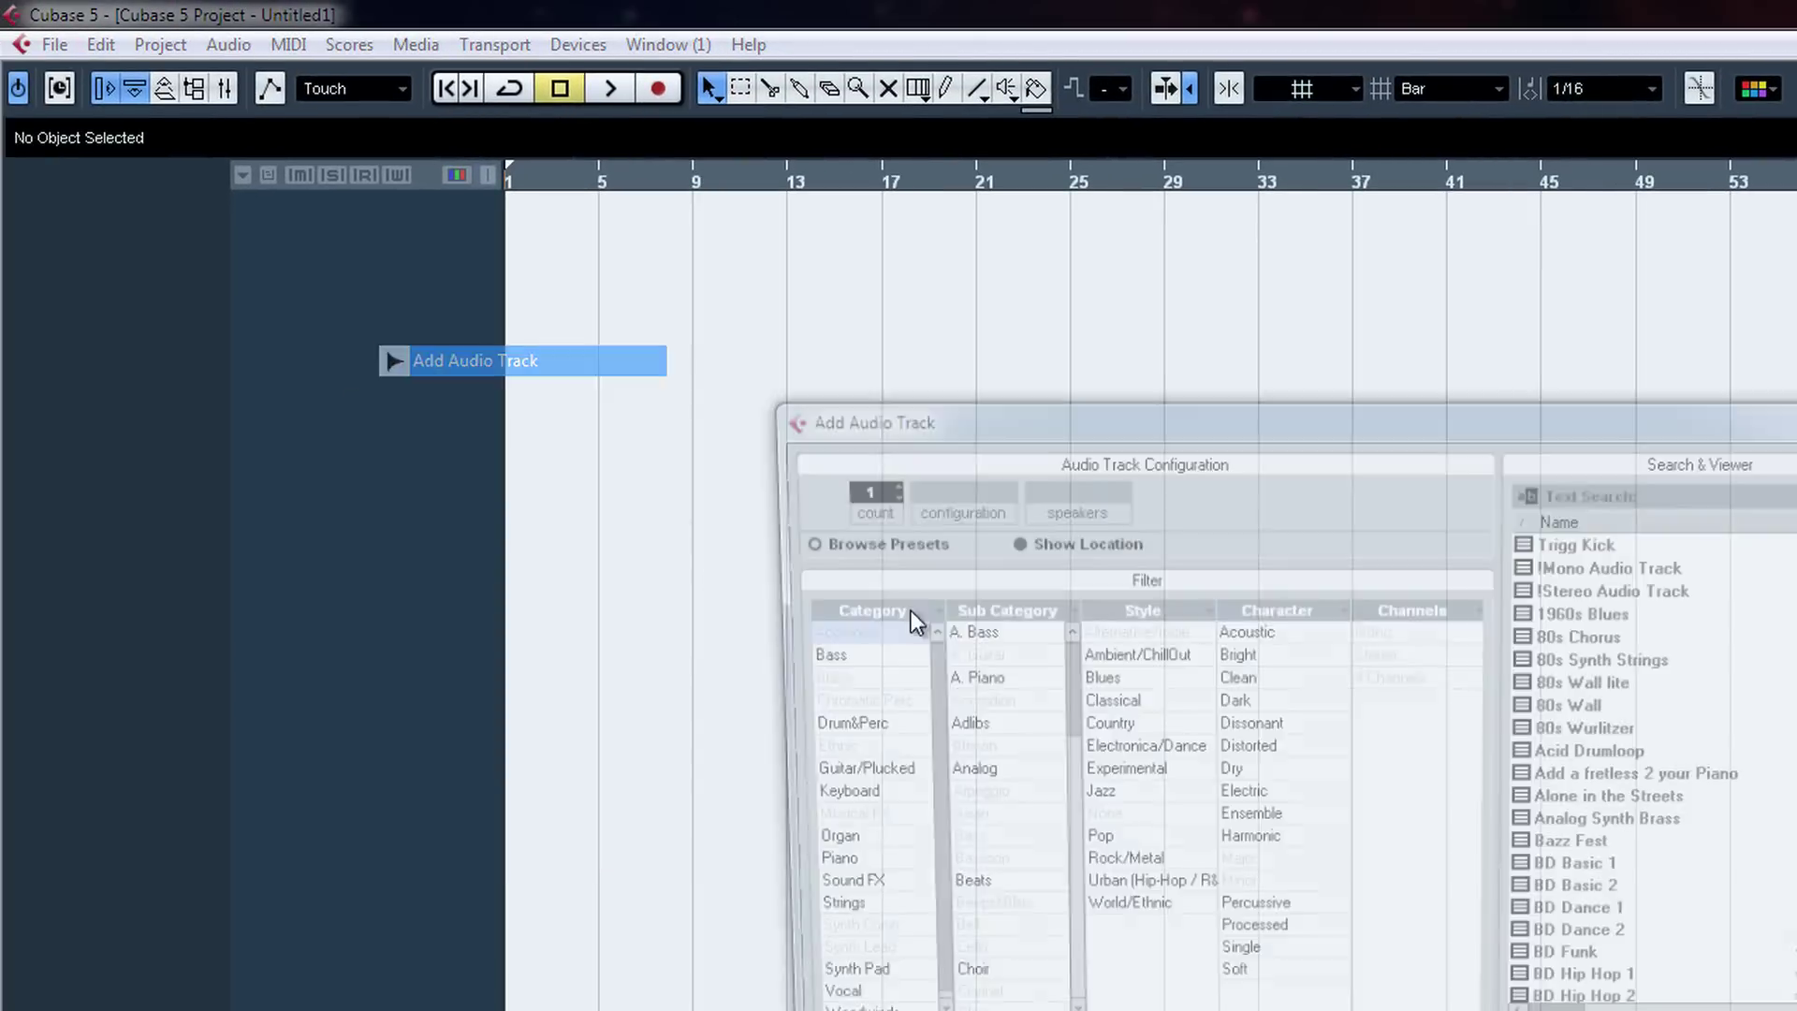
pyautogui.click(790, 541)
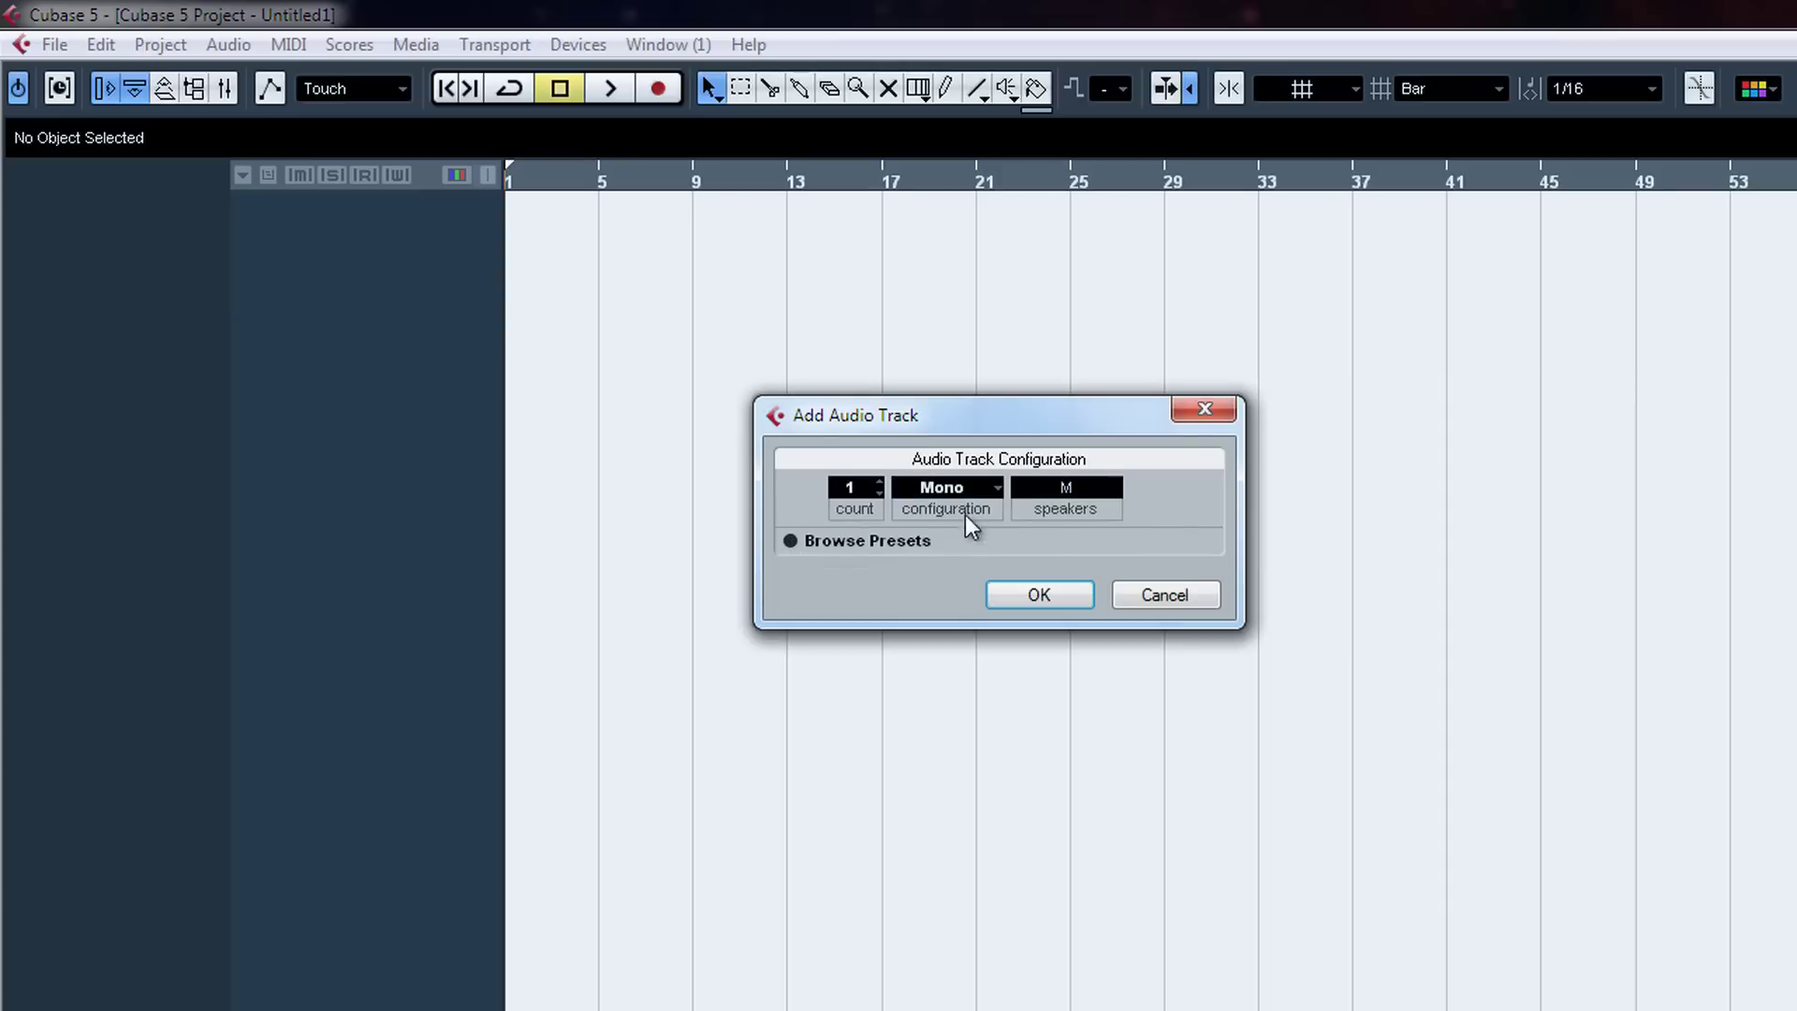
pyautogui.scroll(7, 851, 496)
# Step: Add the eight mono tracks and rename the first three Blah, asfhudfghujh and dsgh
pyautogui.click(1039, 594)
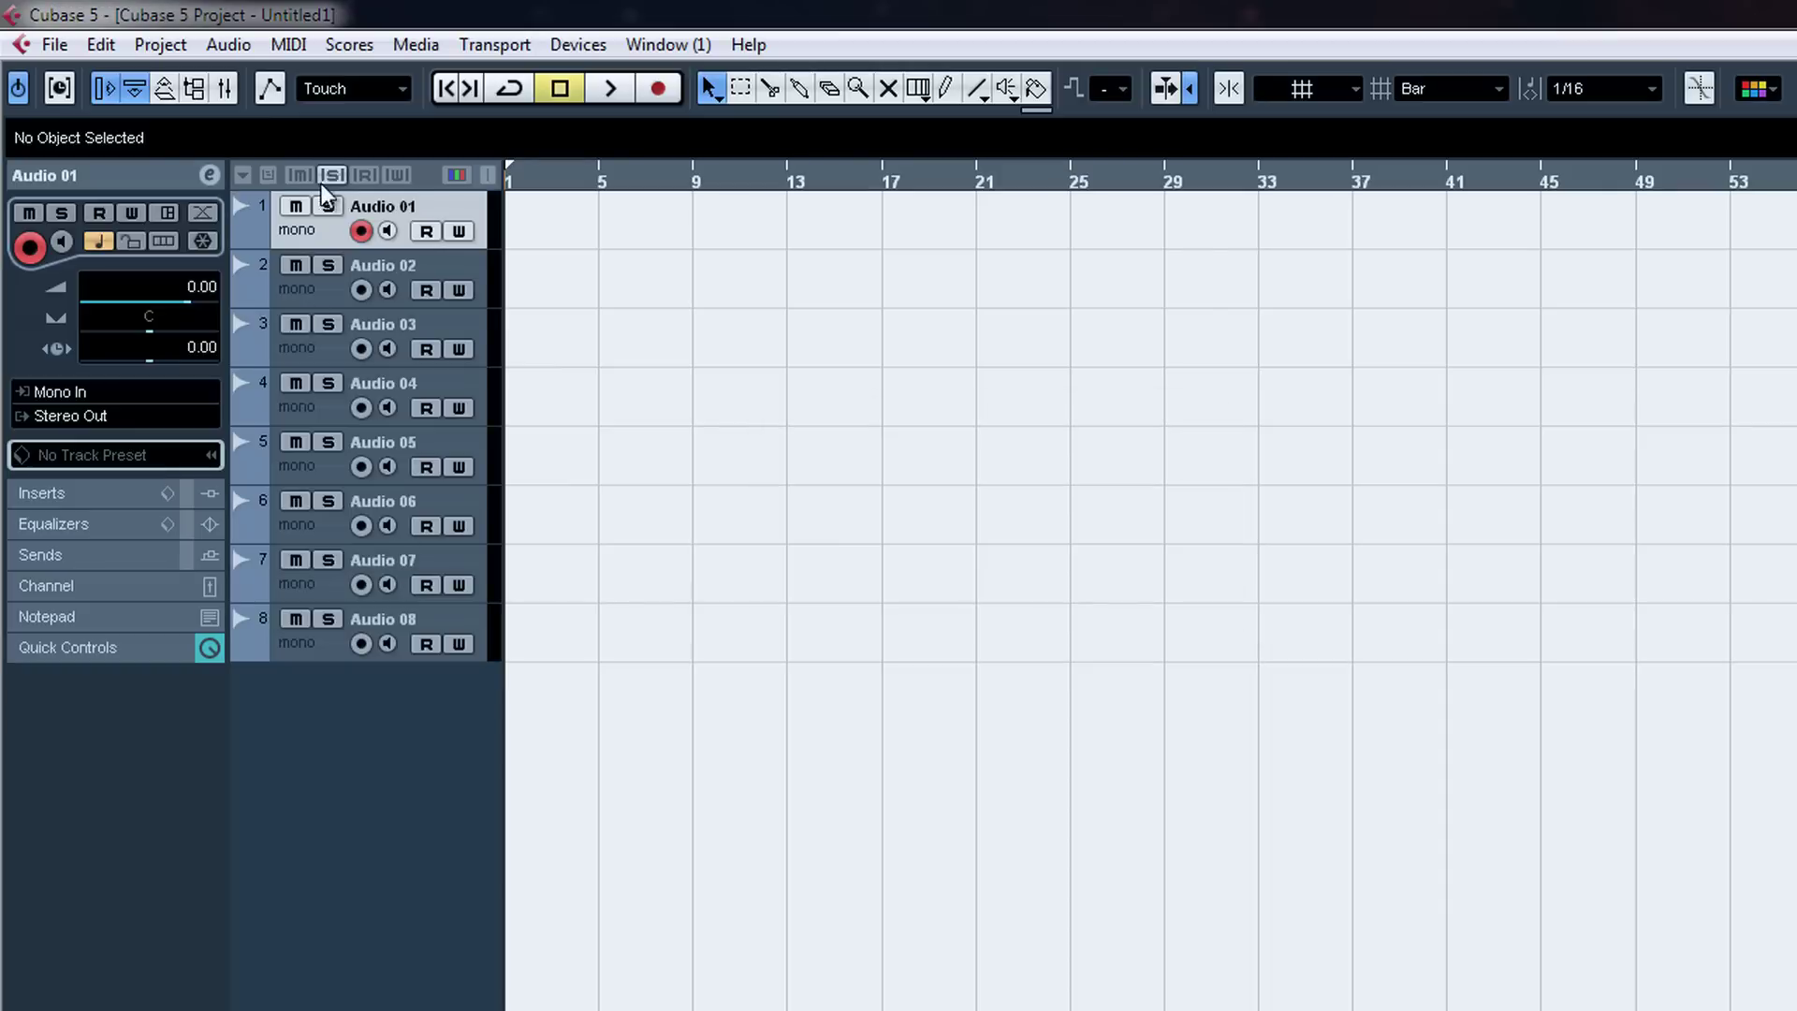
pyautogui.doubleClick(389, 208)
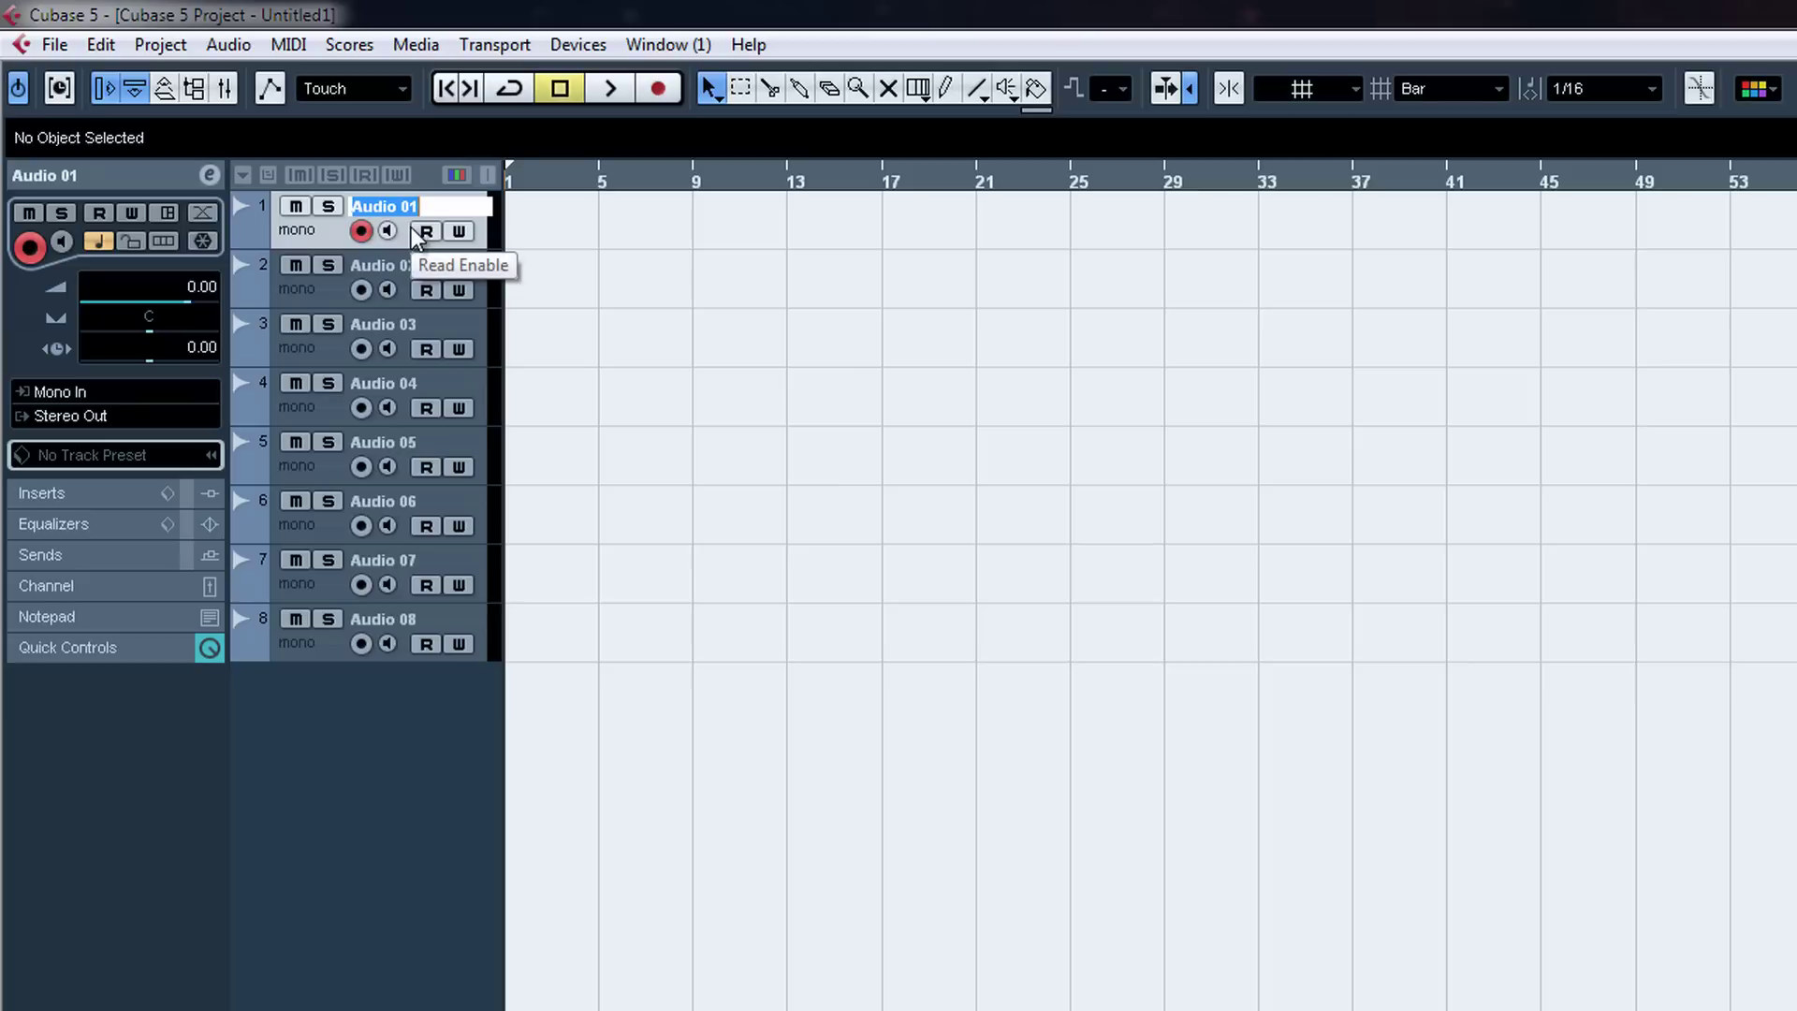
pyautogui.write('Blah')
pyautogui.press('Tab')
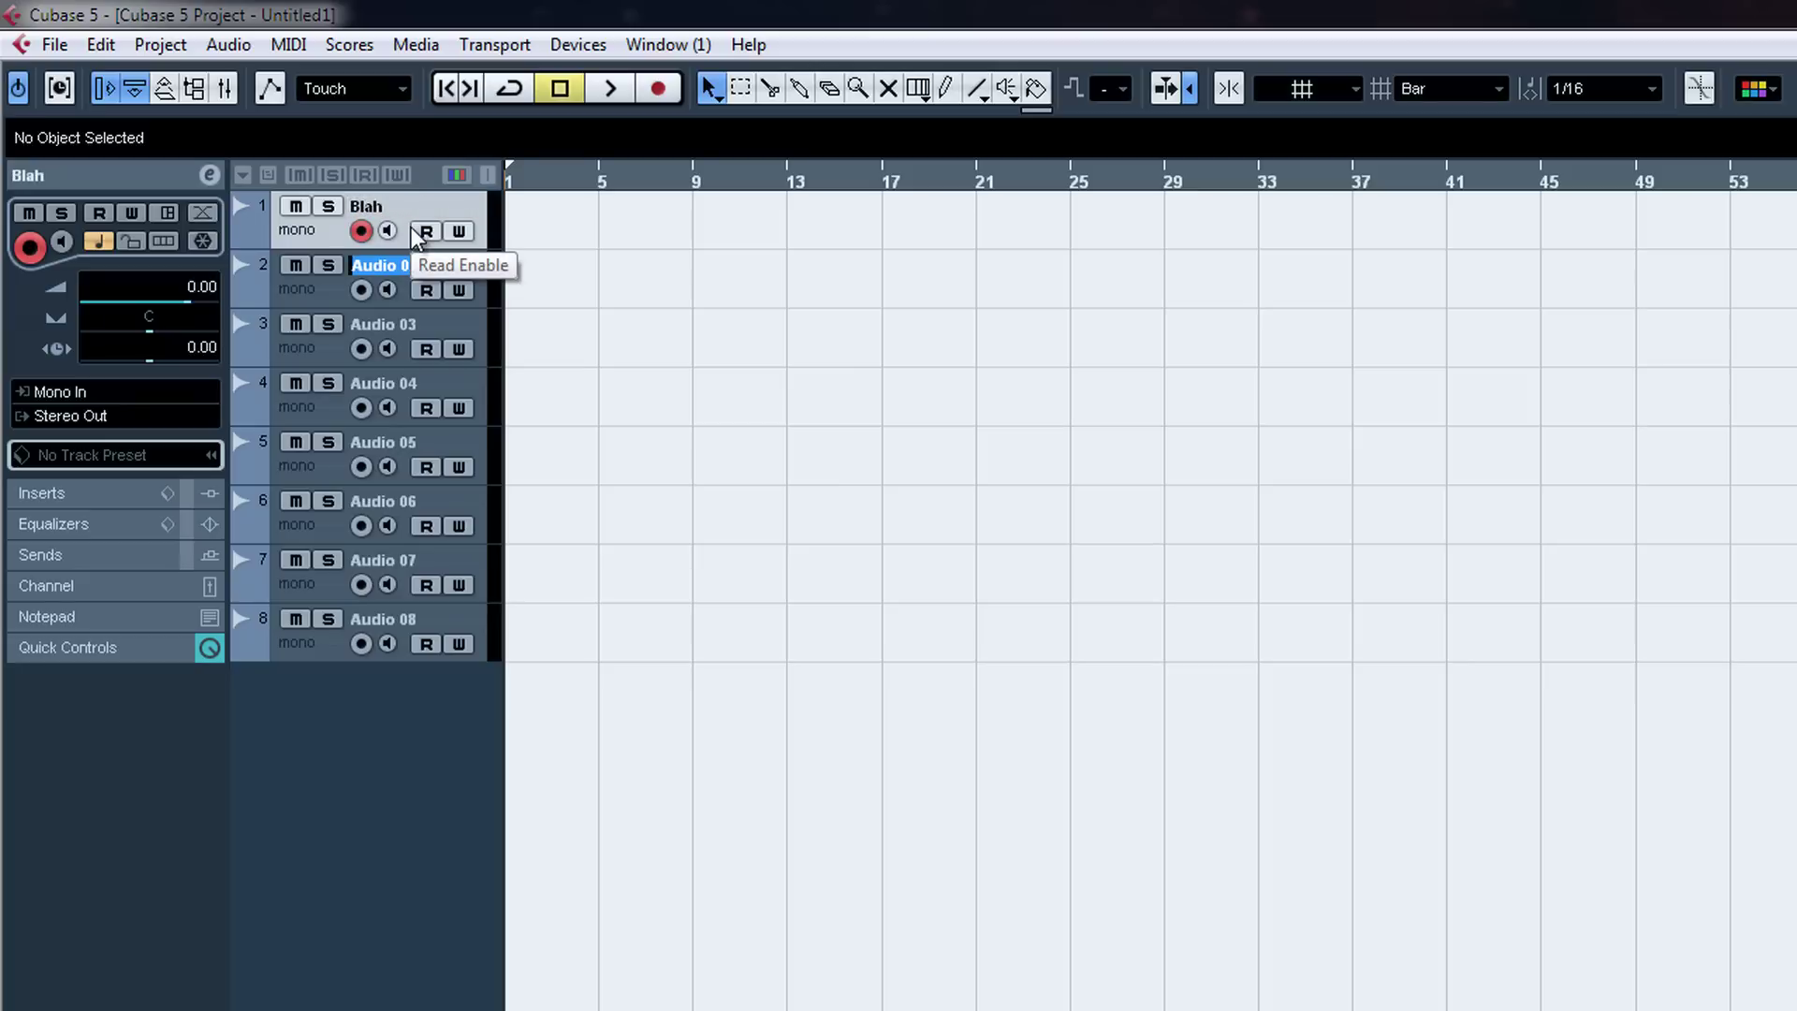
pyautogui.write('asfhudf')
pyautogui.press('Tab')
pyautogui.write('dsgh')
pyautogui.press('Return')
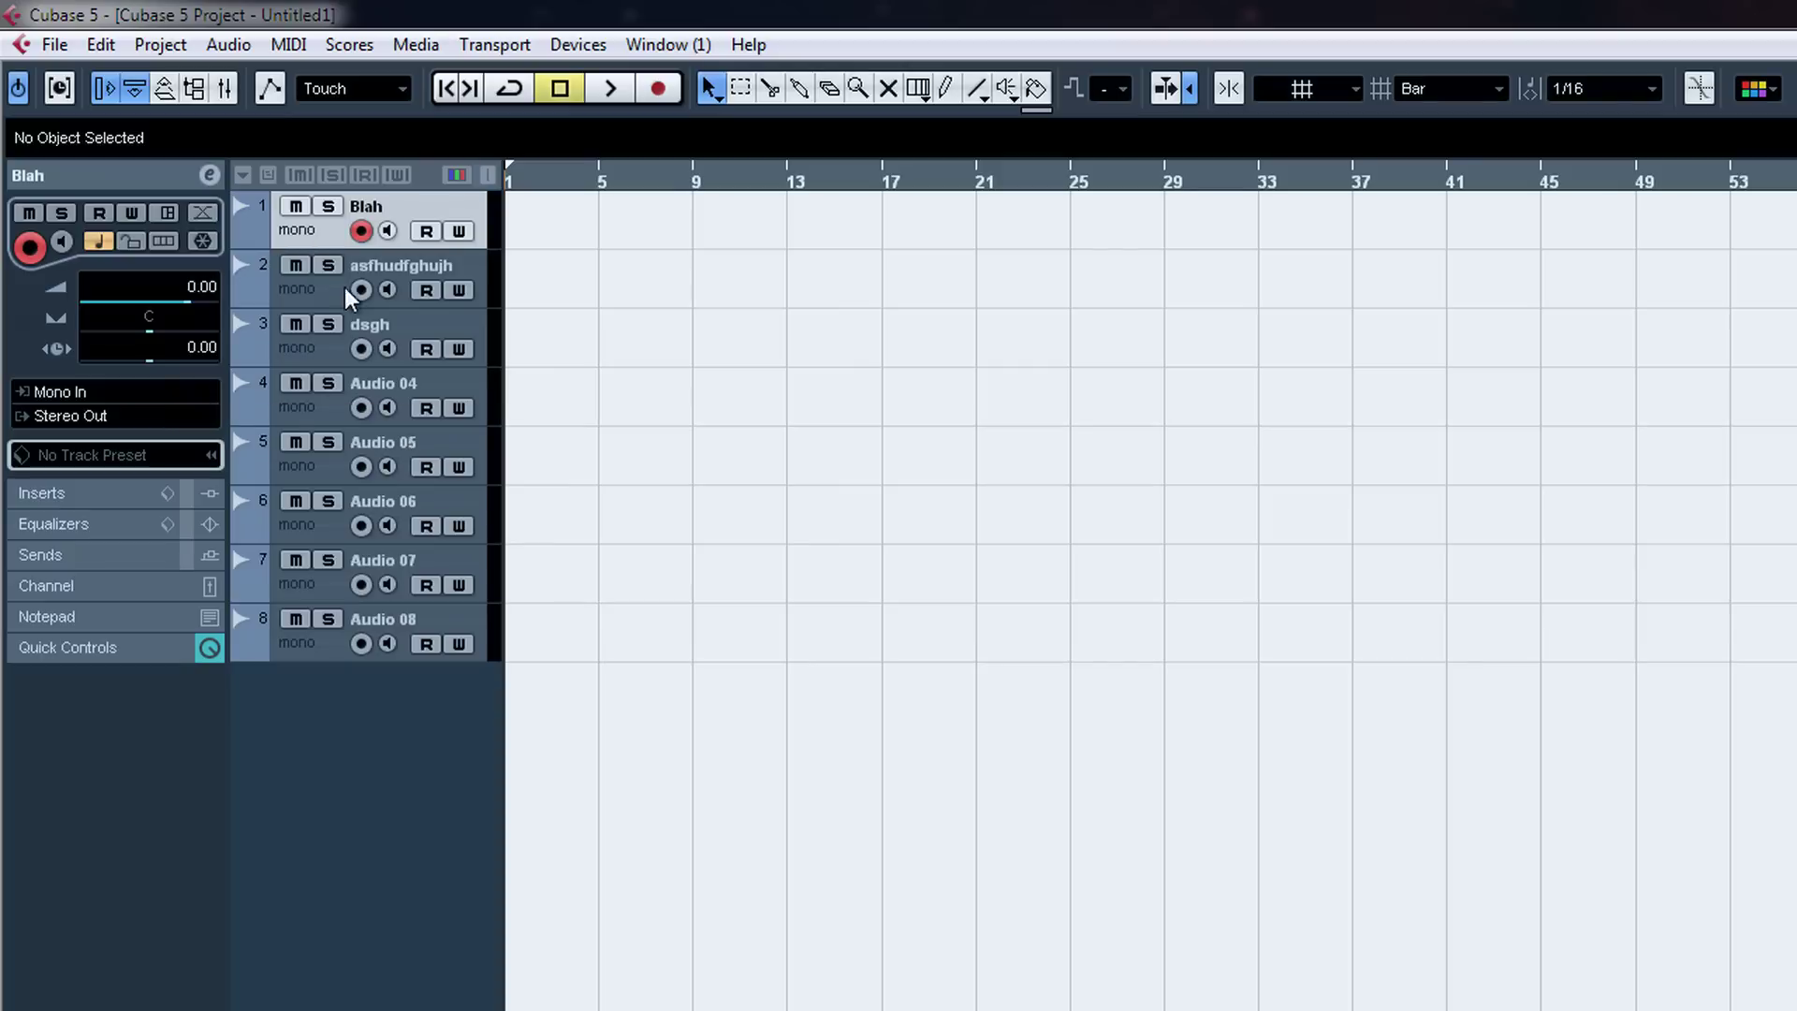
# Step: Route the asfhudfghujh track's input to Mono In 7, leaving Blah's buses unchanged
pyautogui.click(398, 299)
pyautogui.click(402, 242)
pyautogui.click(94, 394)
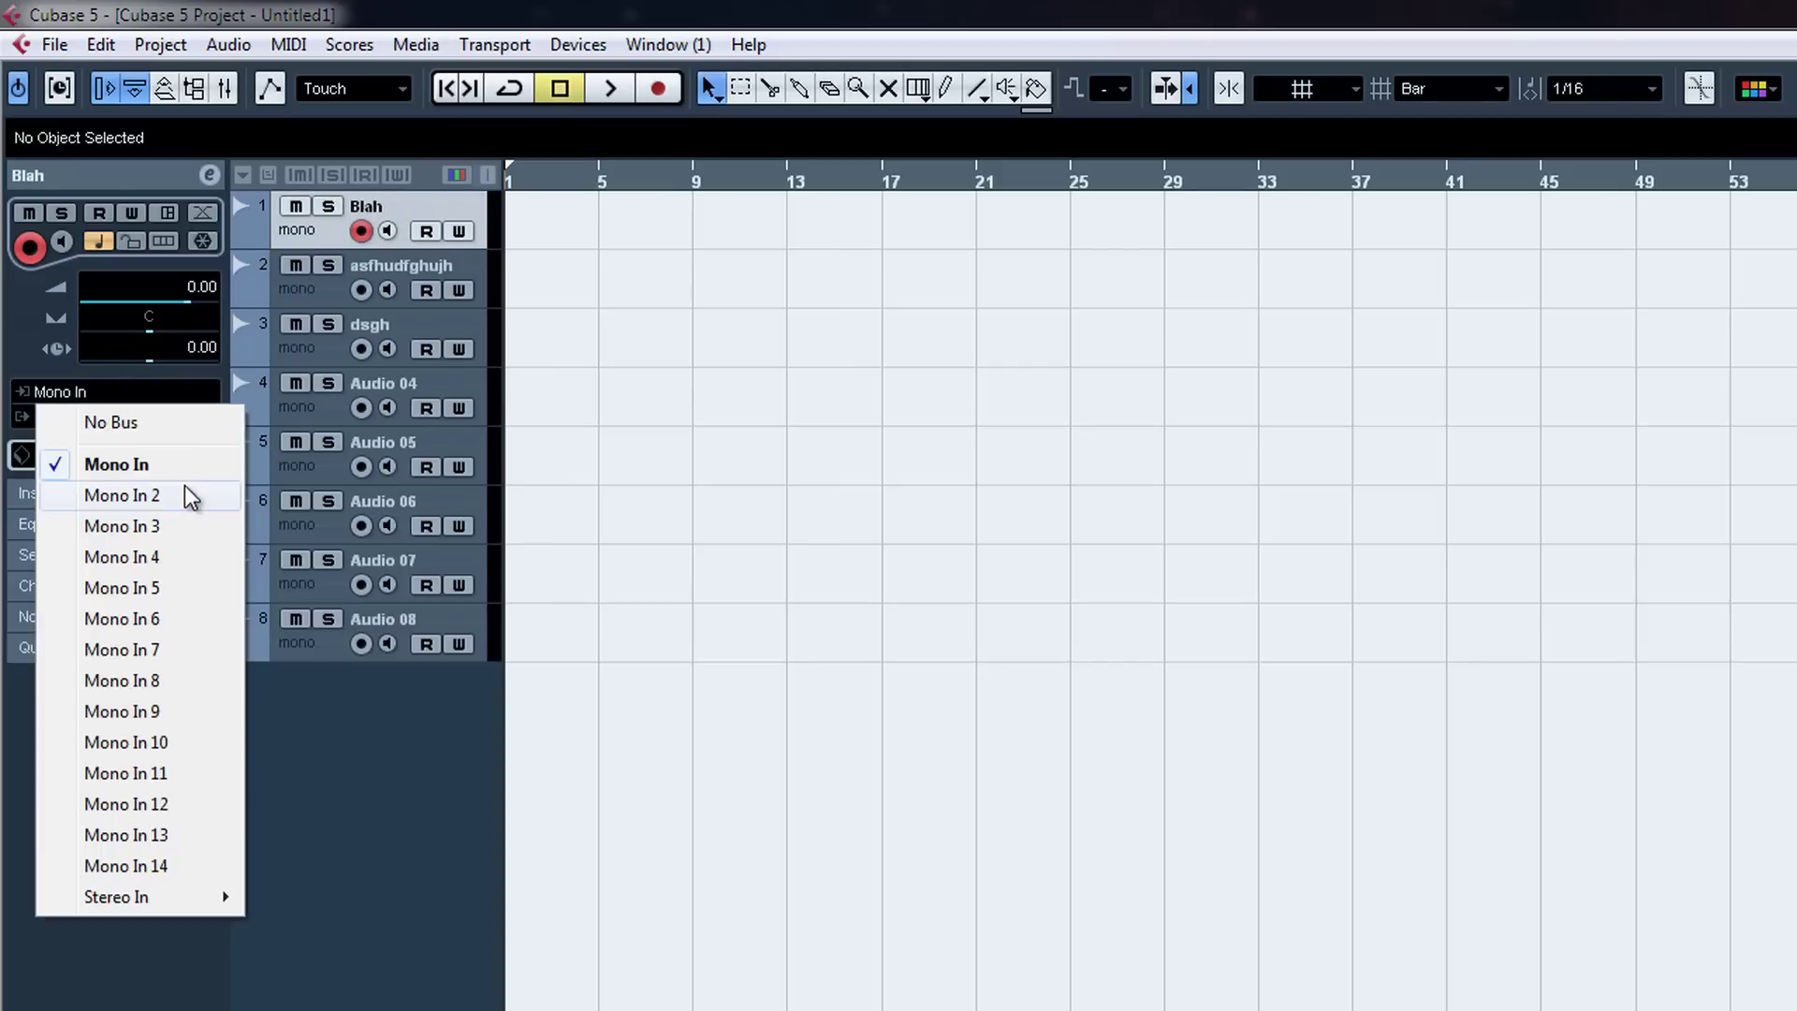
pyautogui.click(384, 211)
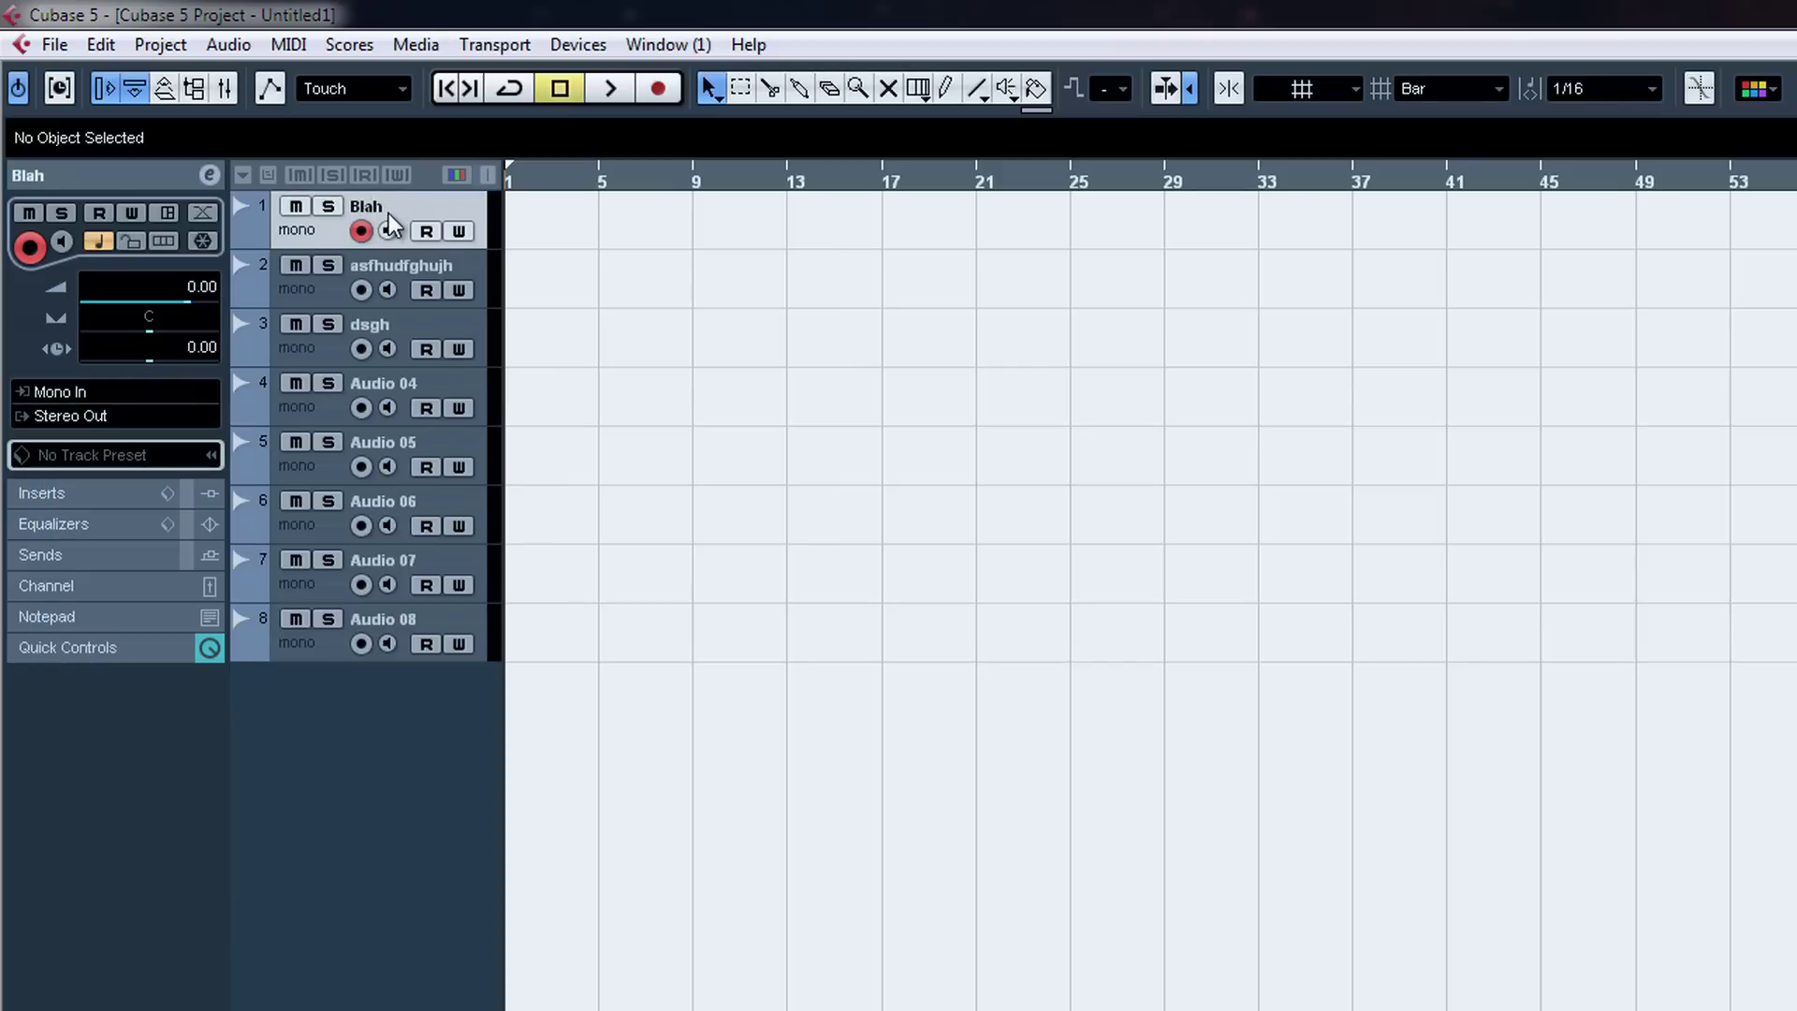
pyautogui.click(110, 423)
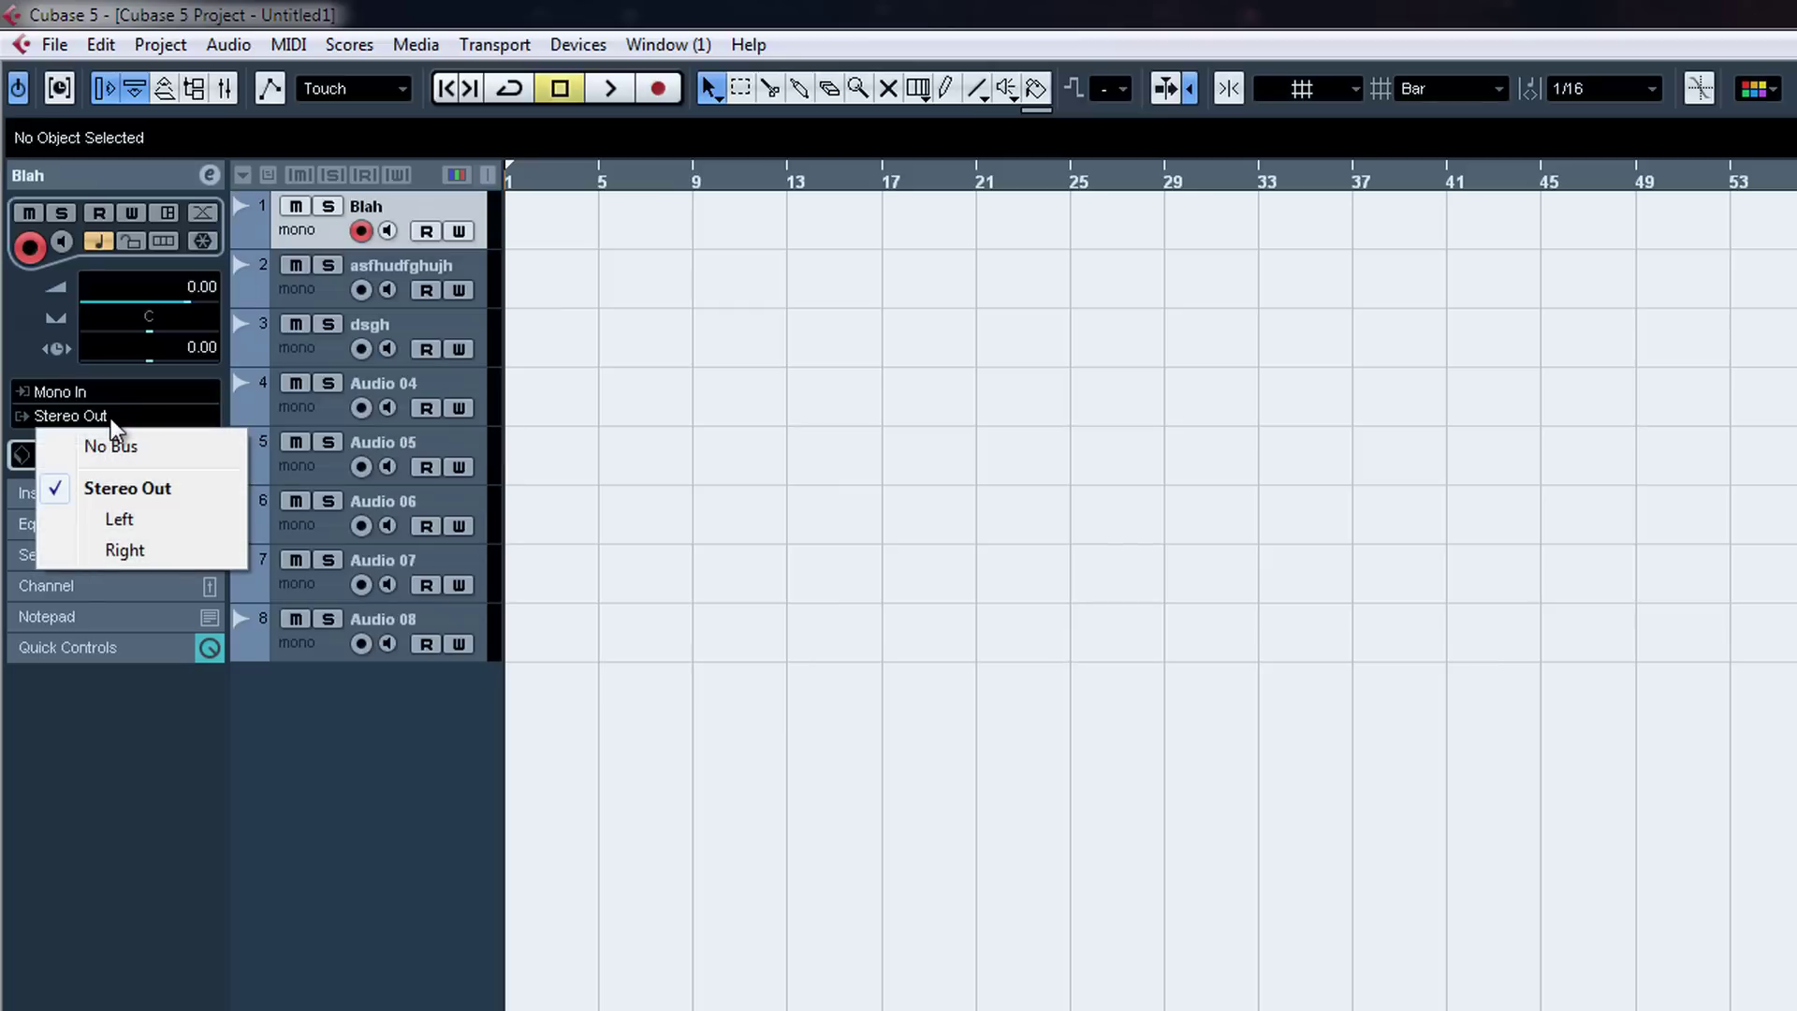
pyautogui.click(285, 232)
pyautogui.click(395, 262)
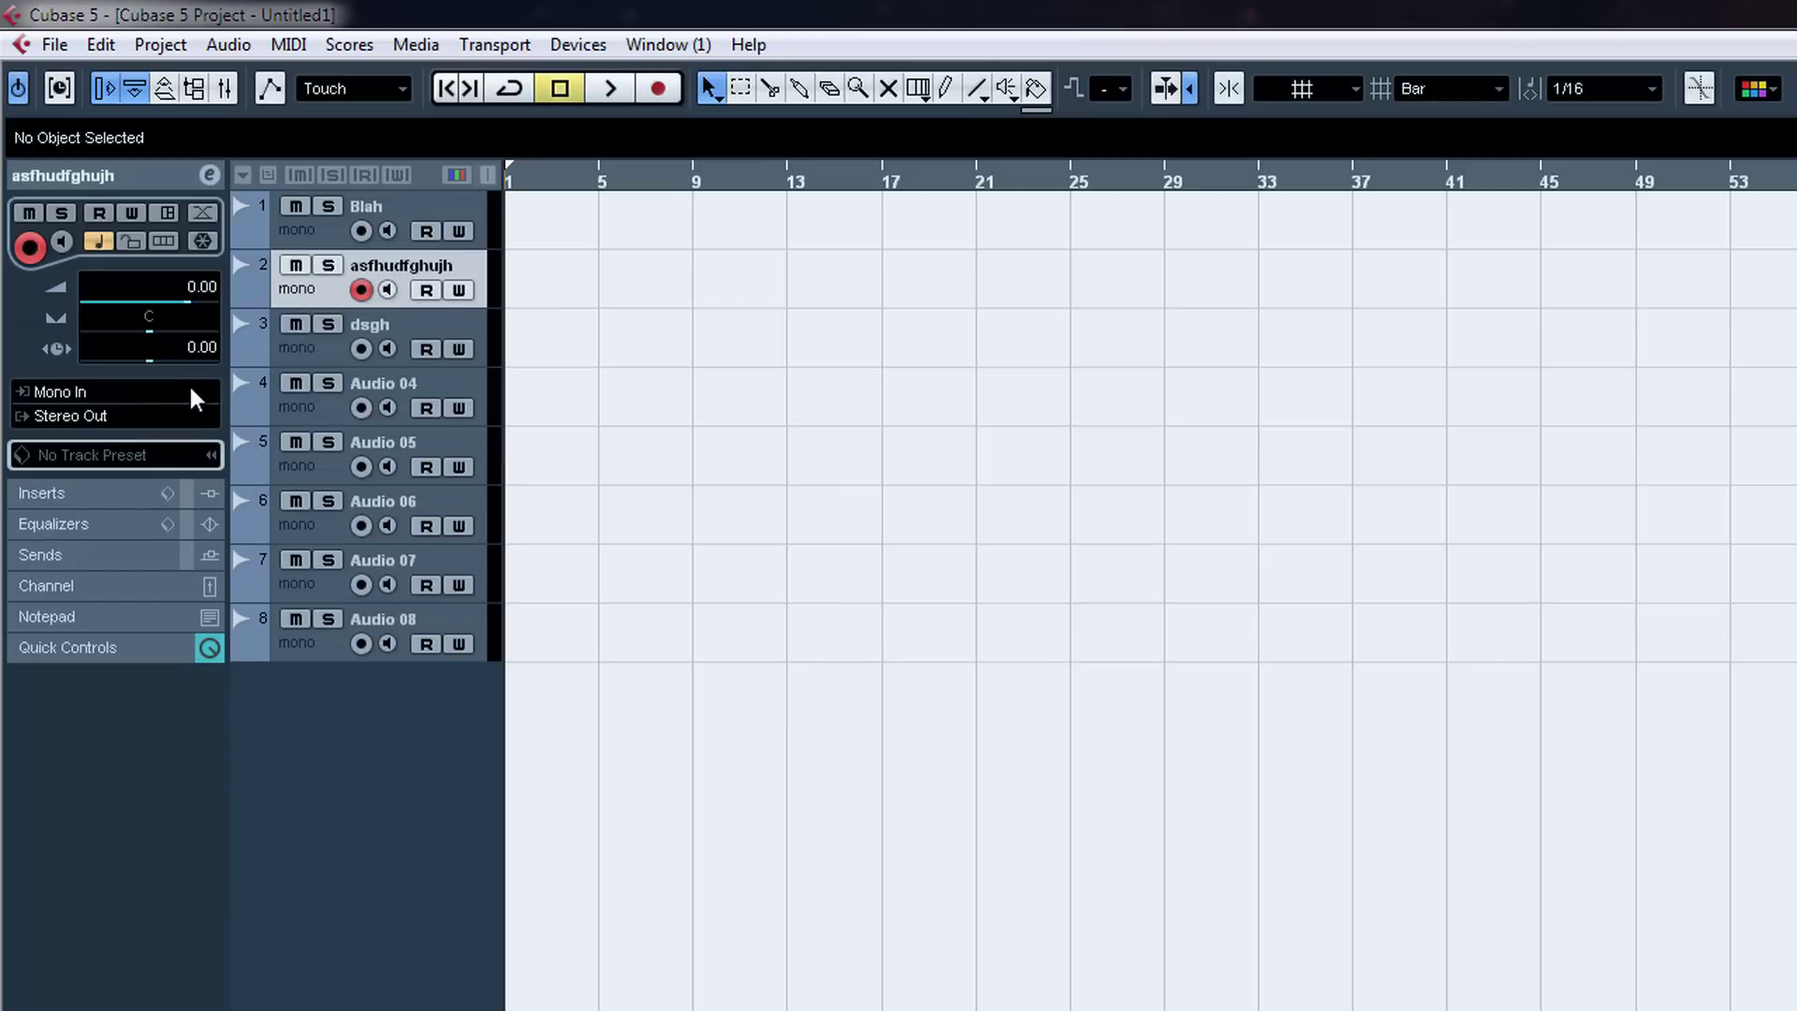
pyautogui.click(187, 391)
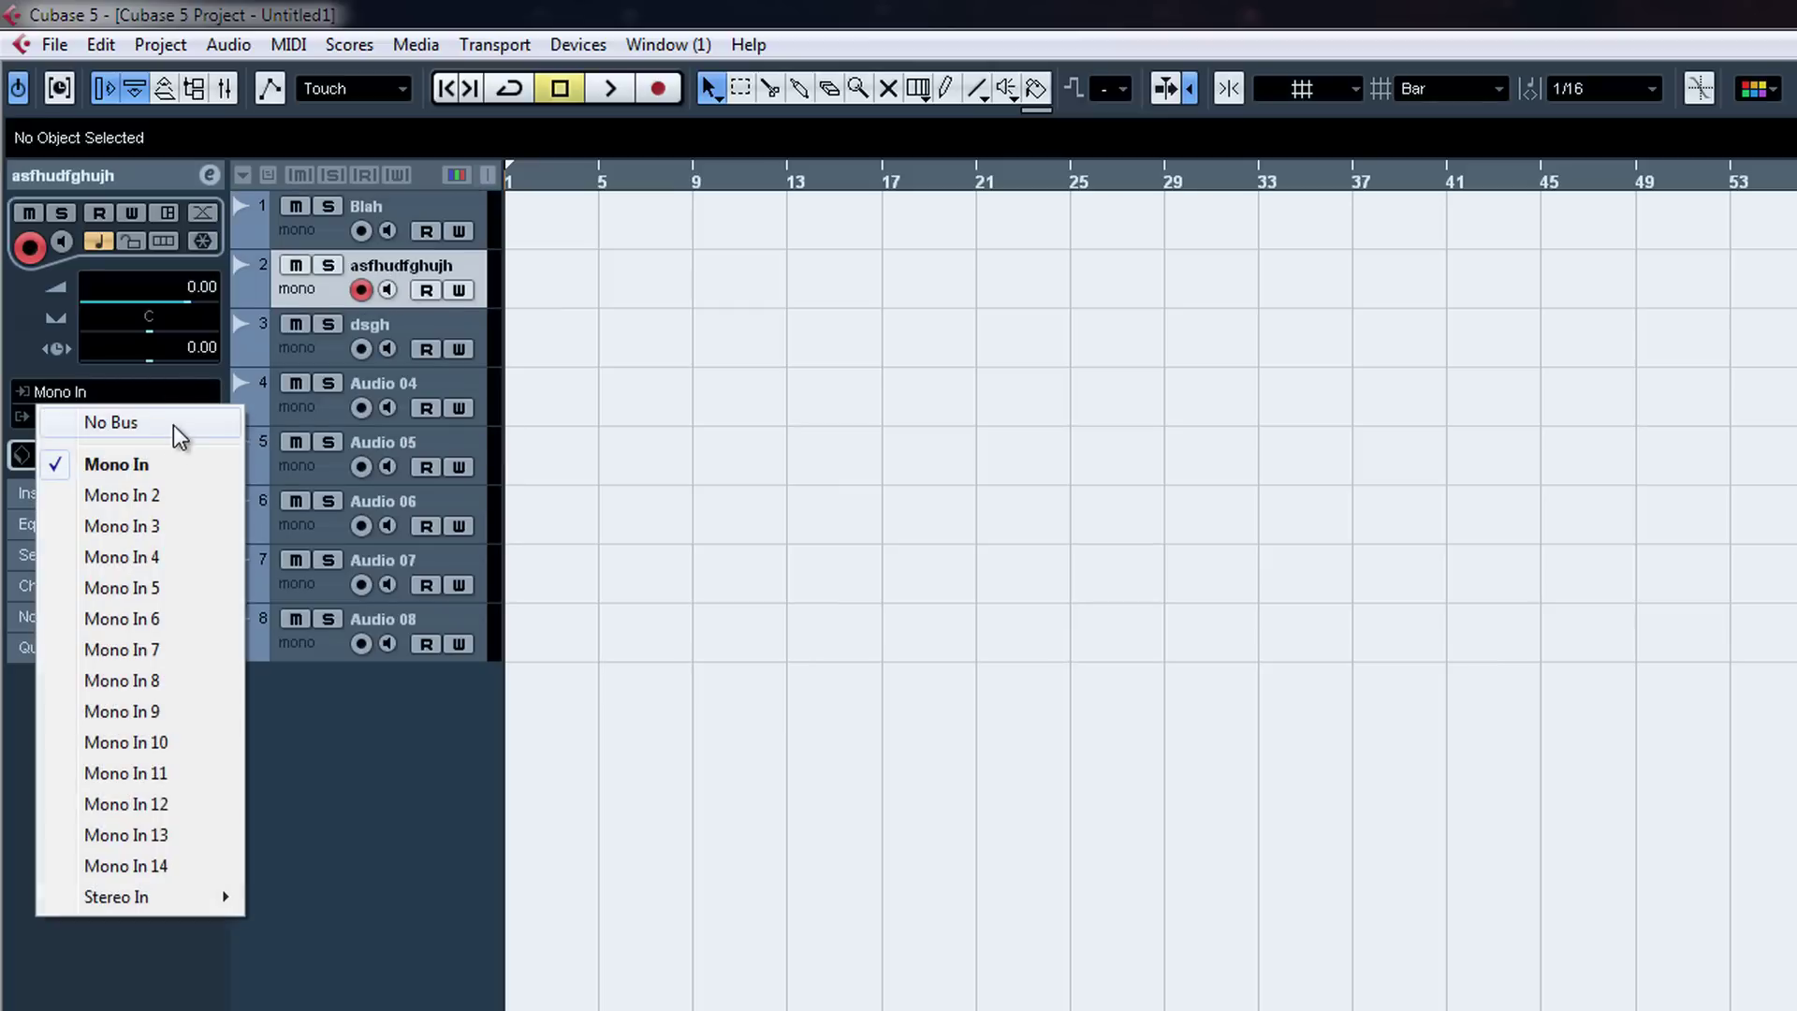
pyautogui.click(178, 652)
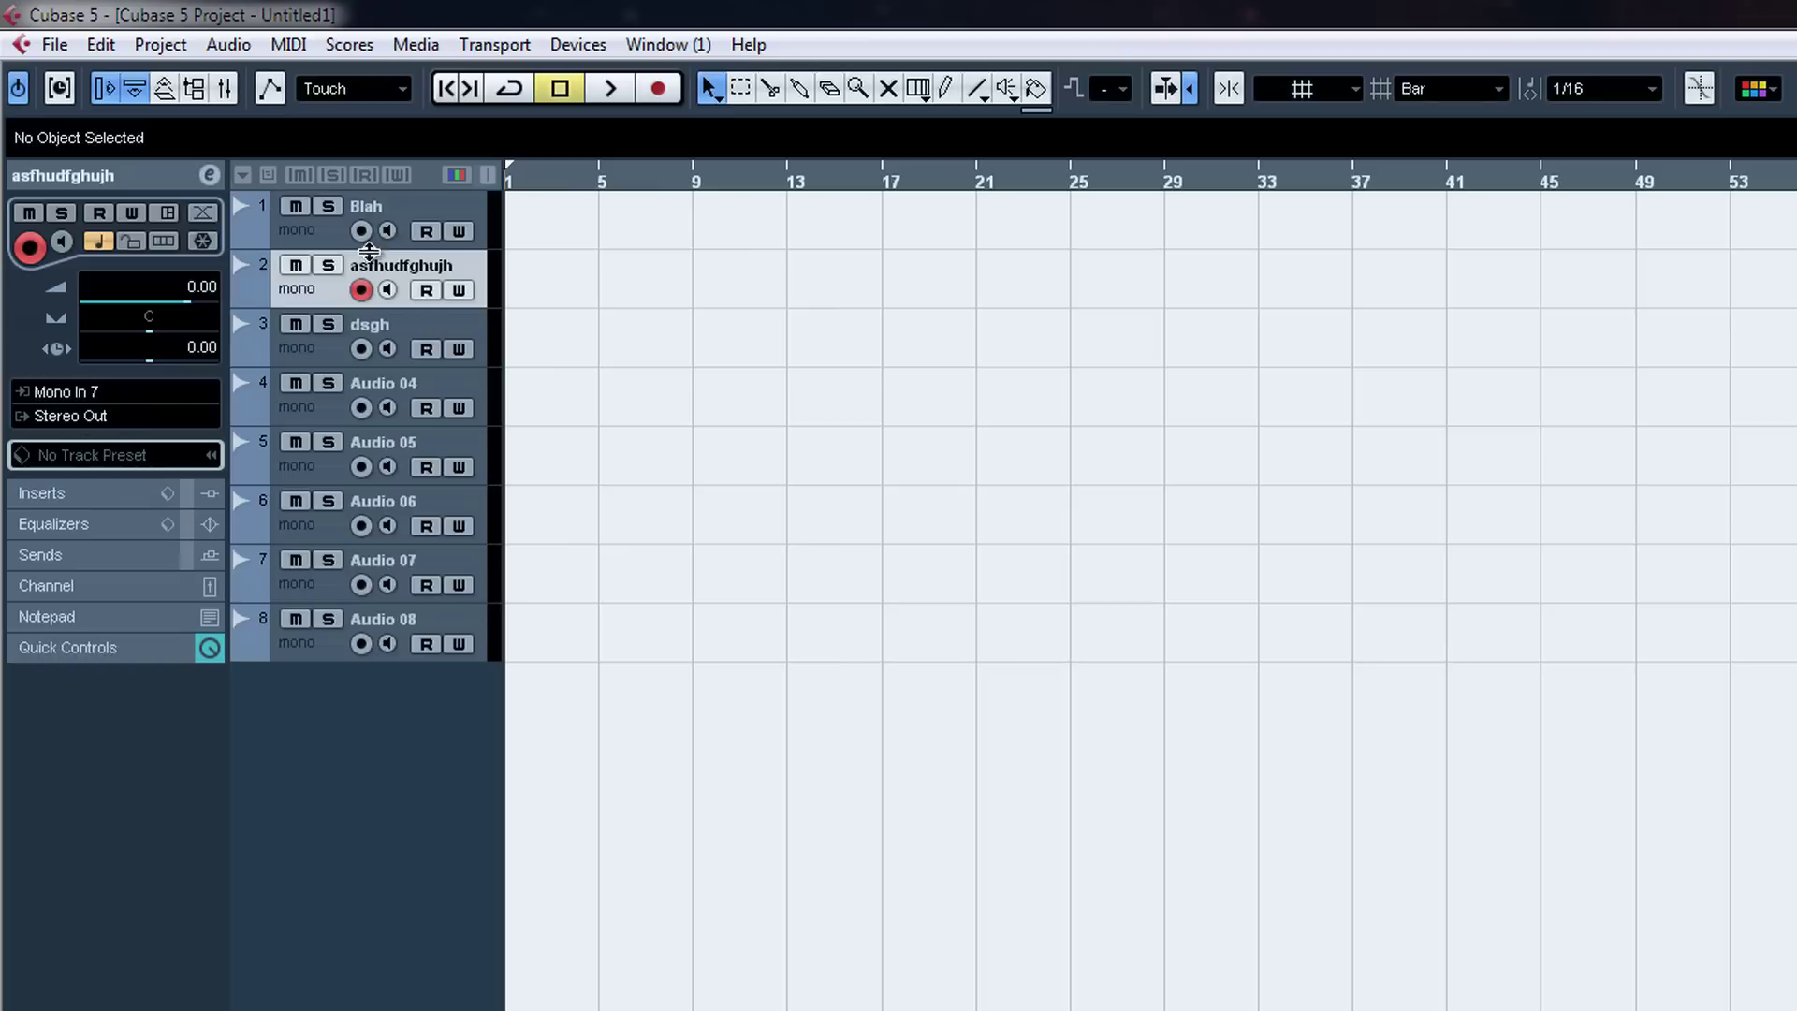
pyautogui.click(417, 337)
# Step: Add a stereo group channel track and name it Master Bus
pyautogui.click(419, 398)
pyautogui.rightClick(360, 740)
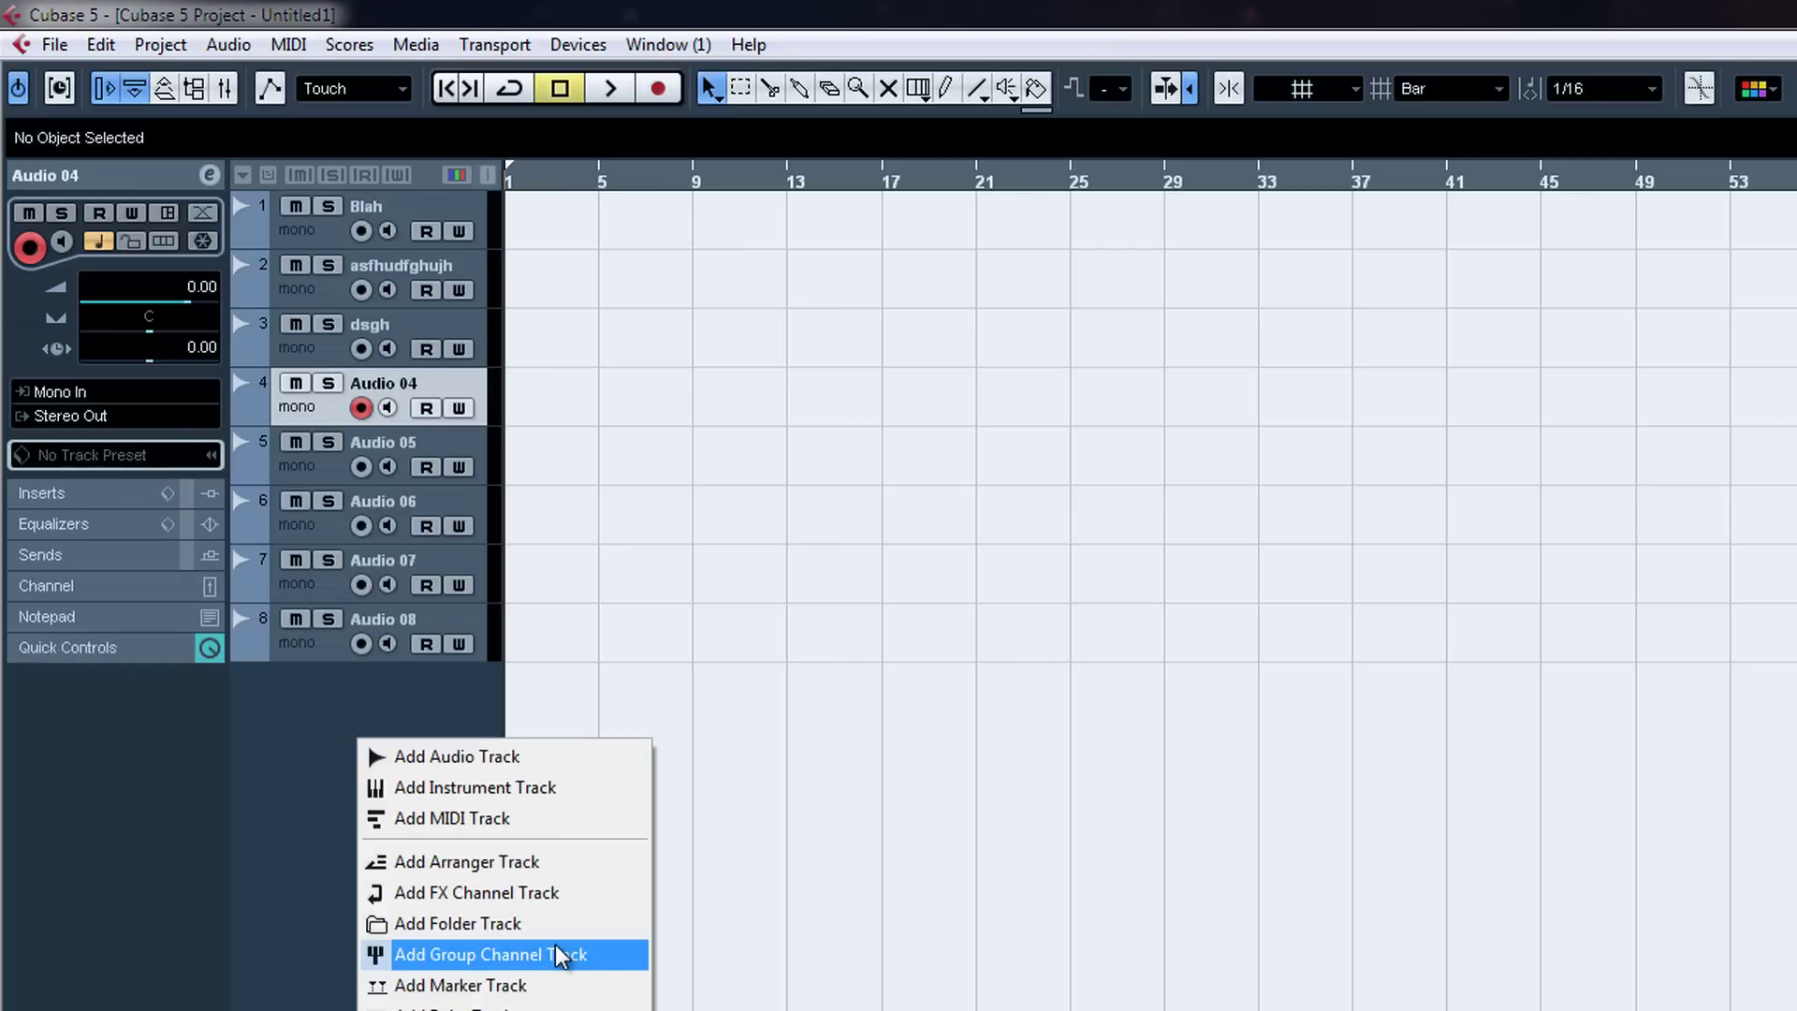
pyautogui.click(560, 955)
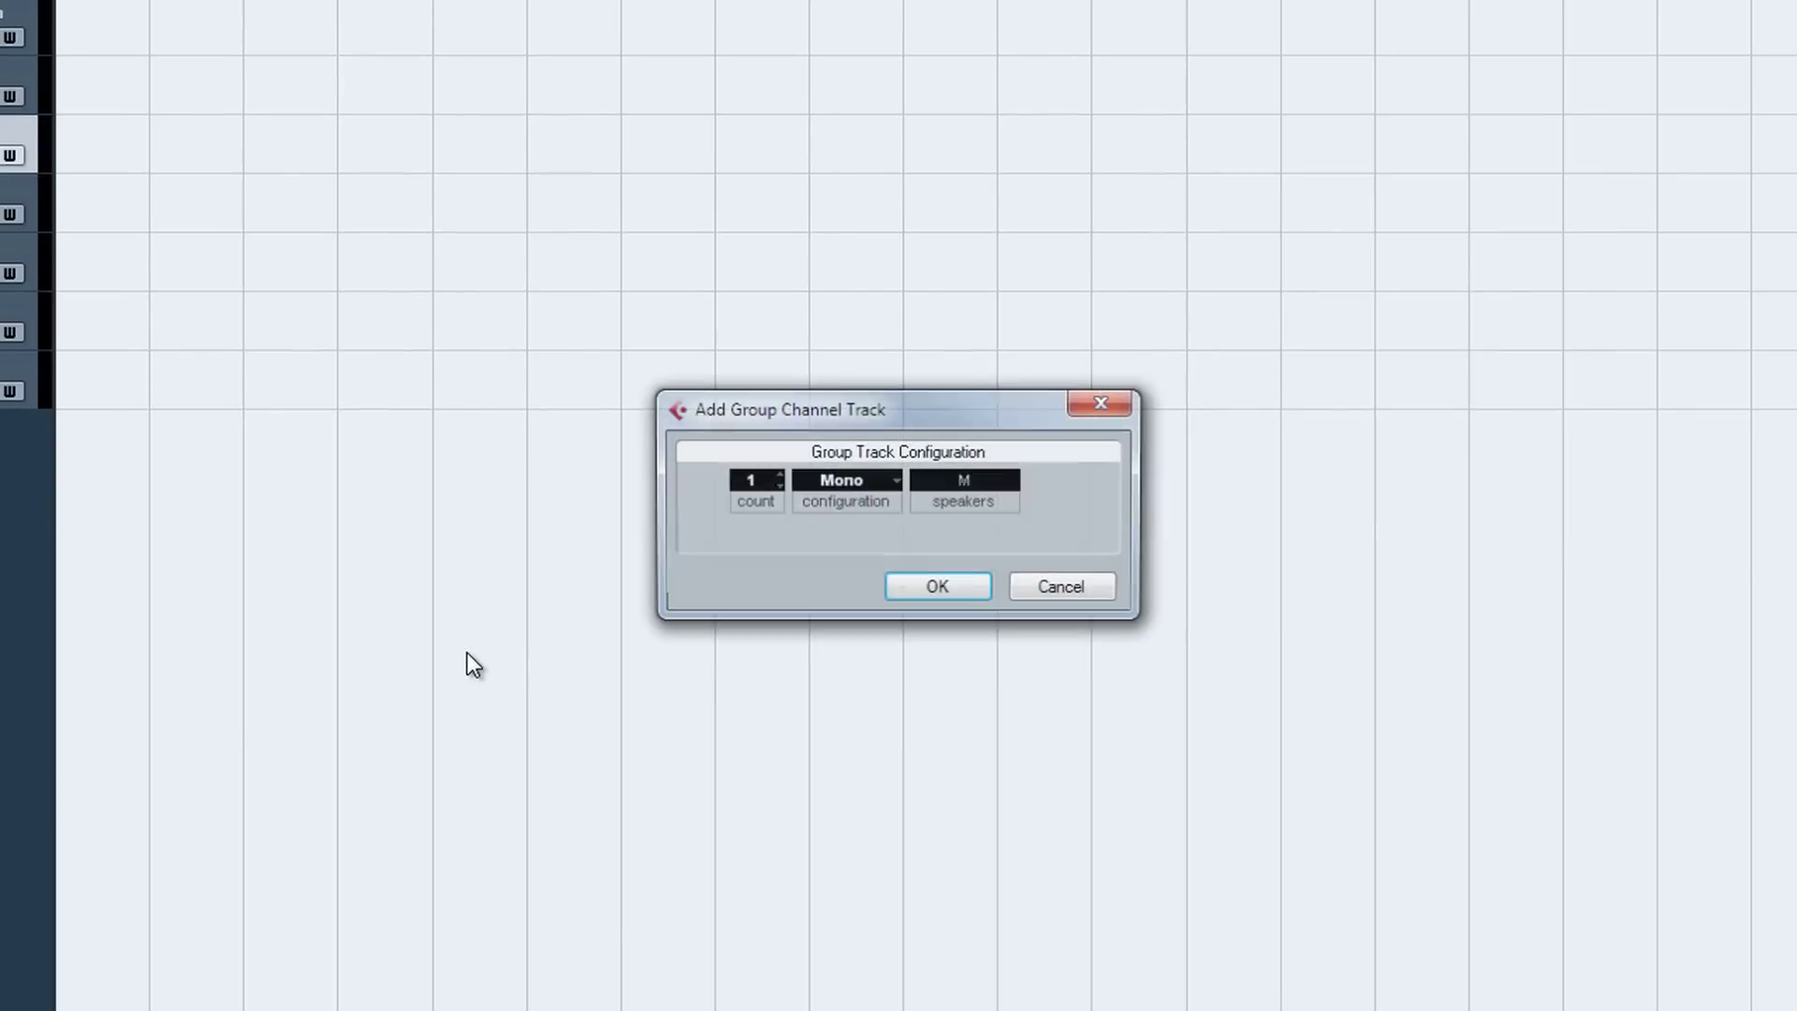
pyautogui.click(840, 481)
pyautogui.click(861, 540)
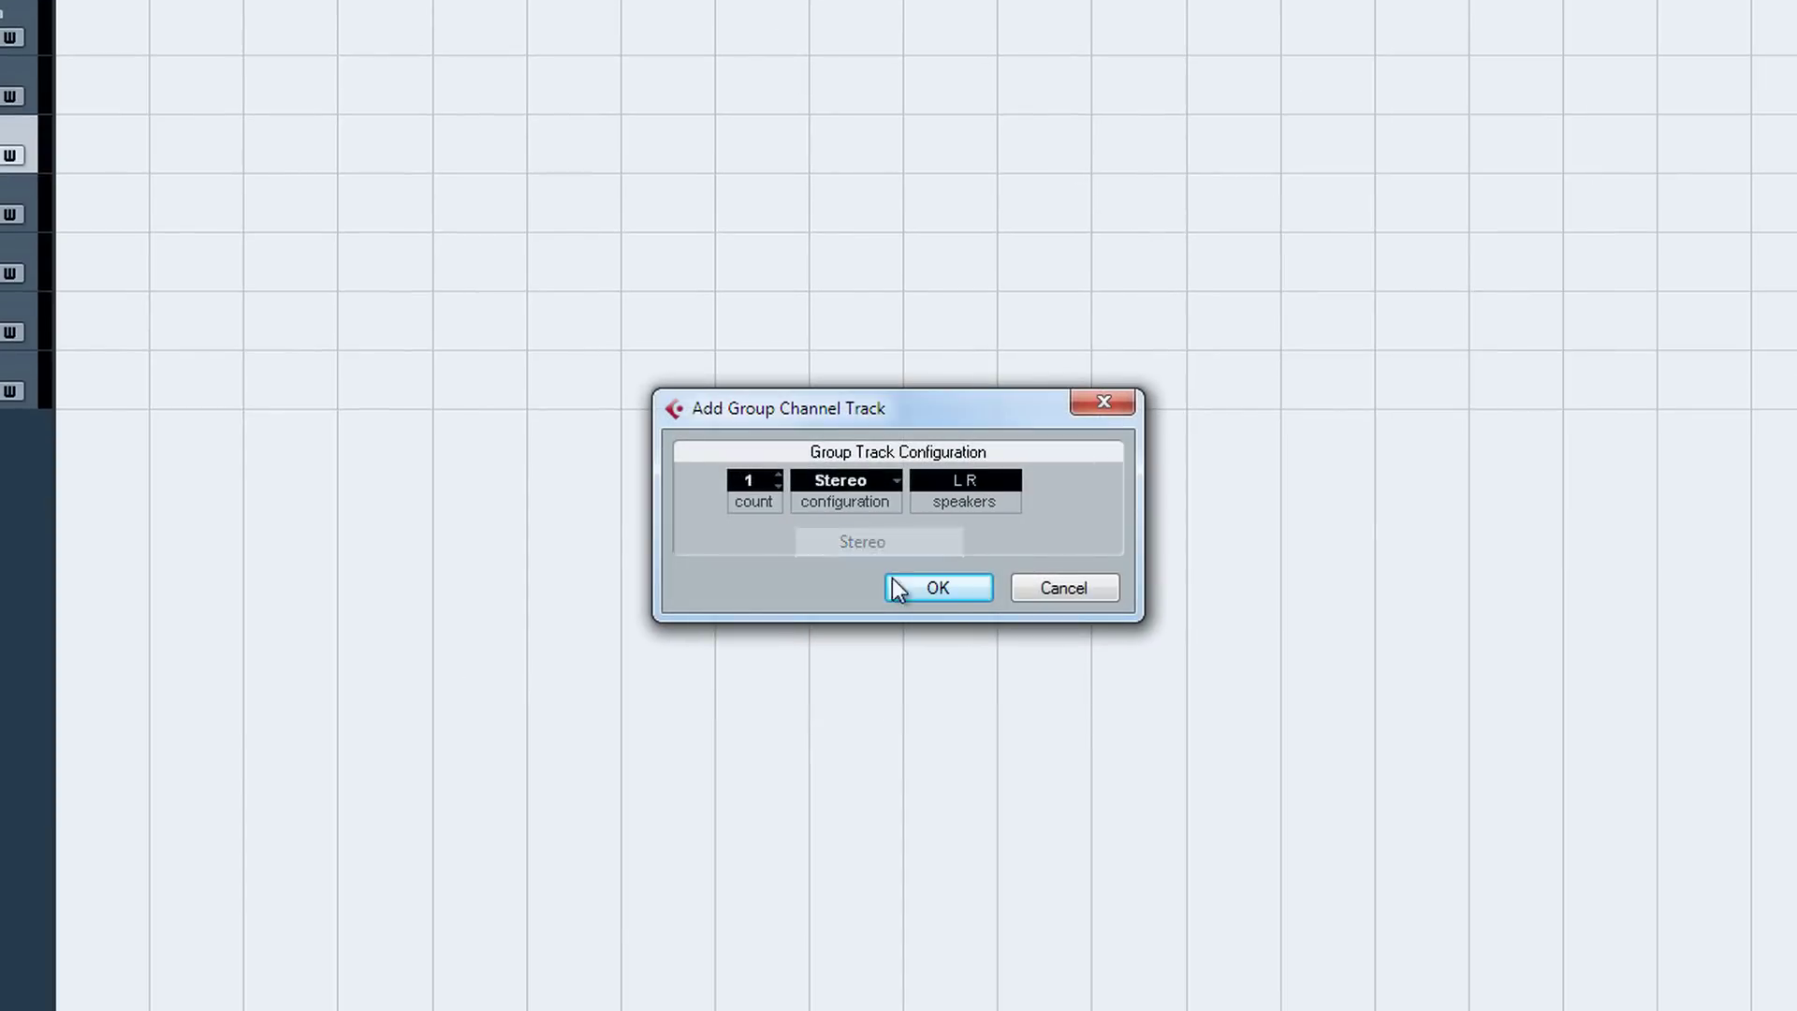
pyautogui.click(950, 597)
pyautogui.doubleClick(299, 652)
pyautogui.write('M')
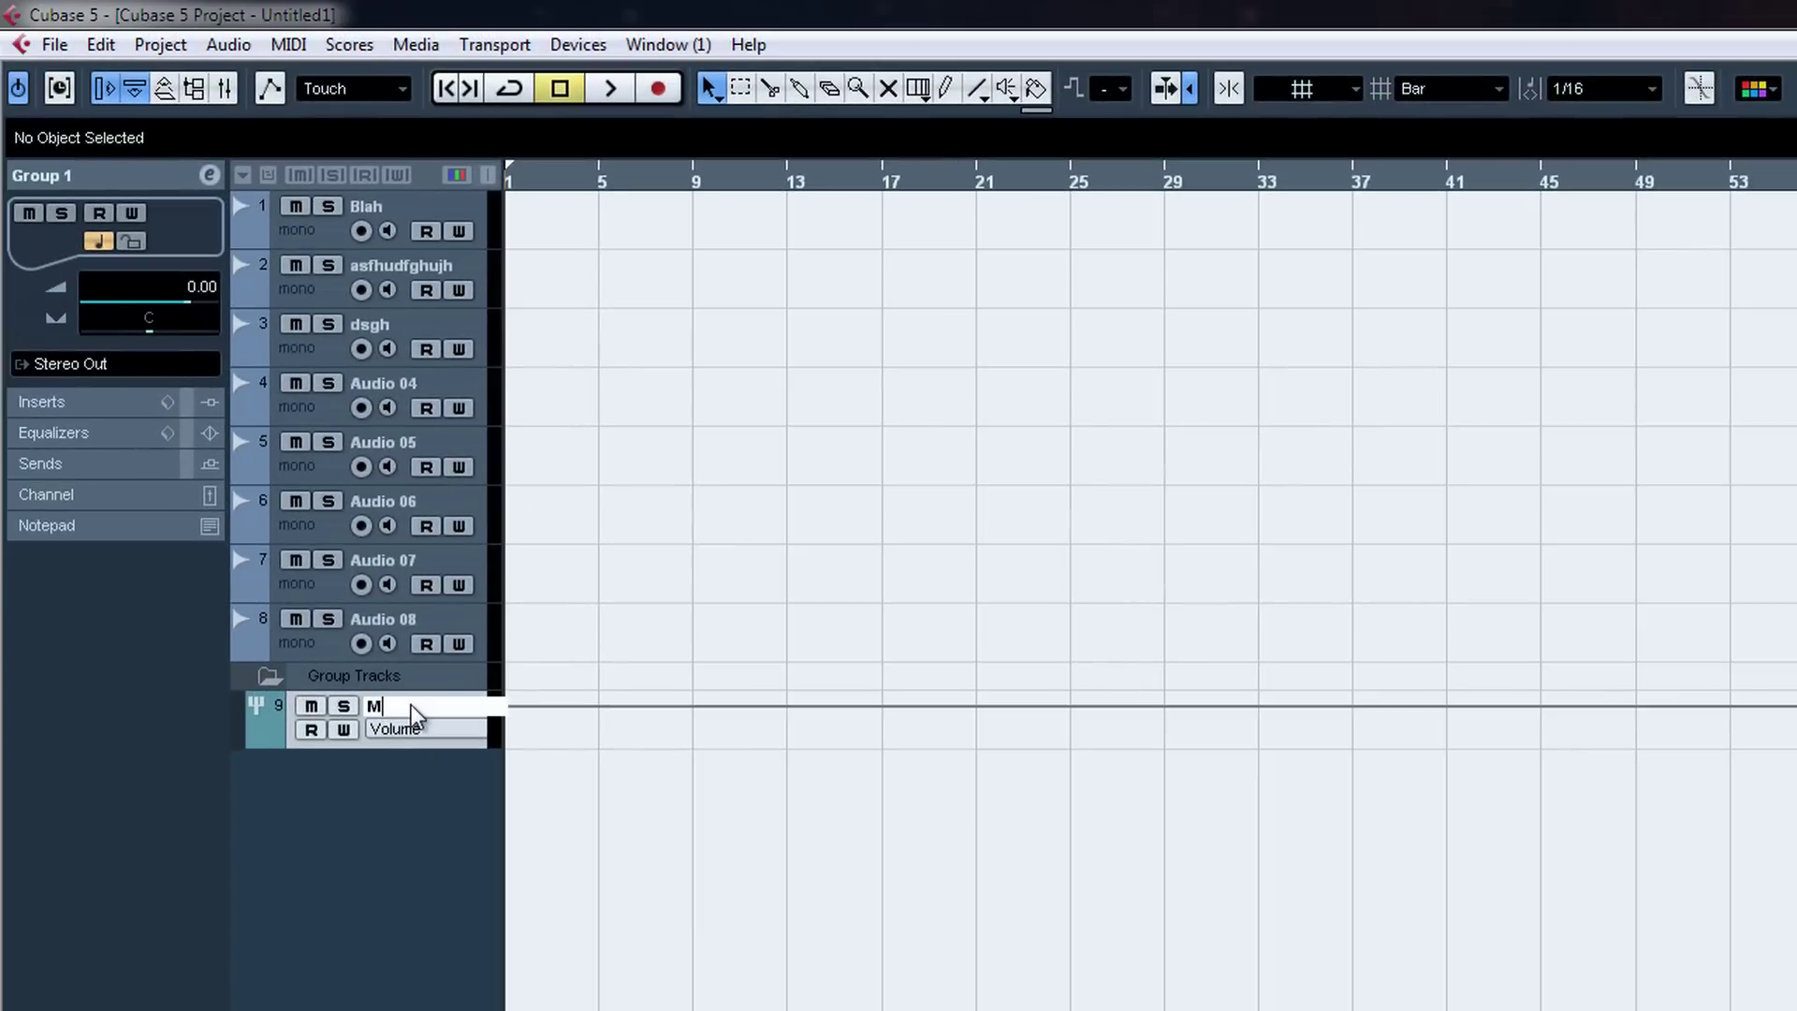
pyautogui.write('aster Bus')
pyautogui.press('Return')
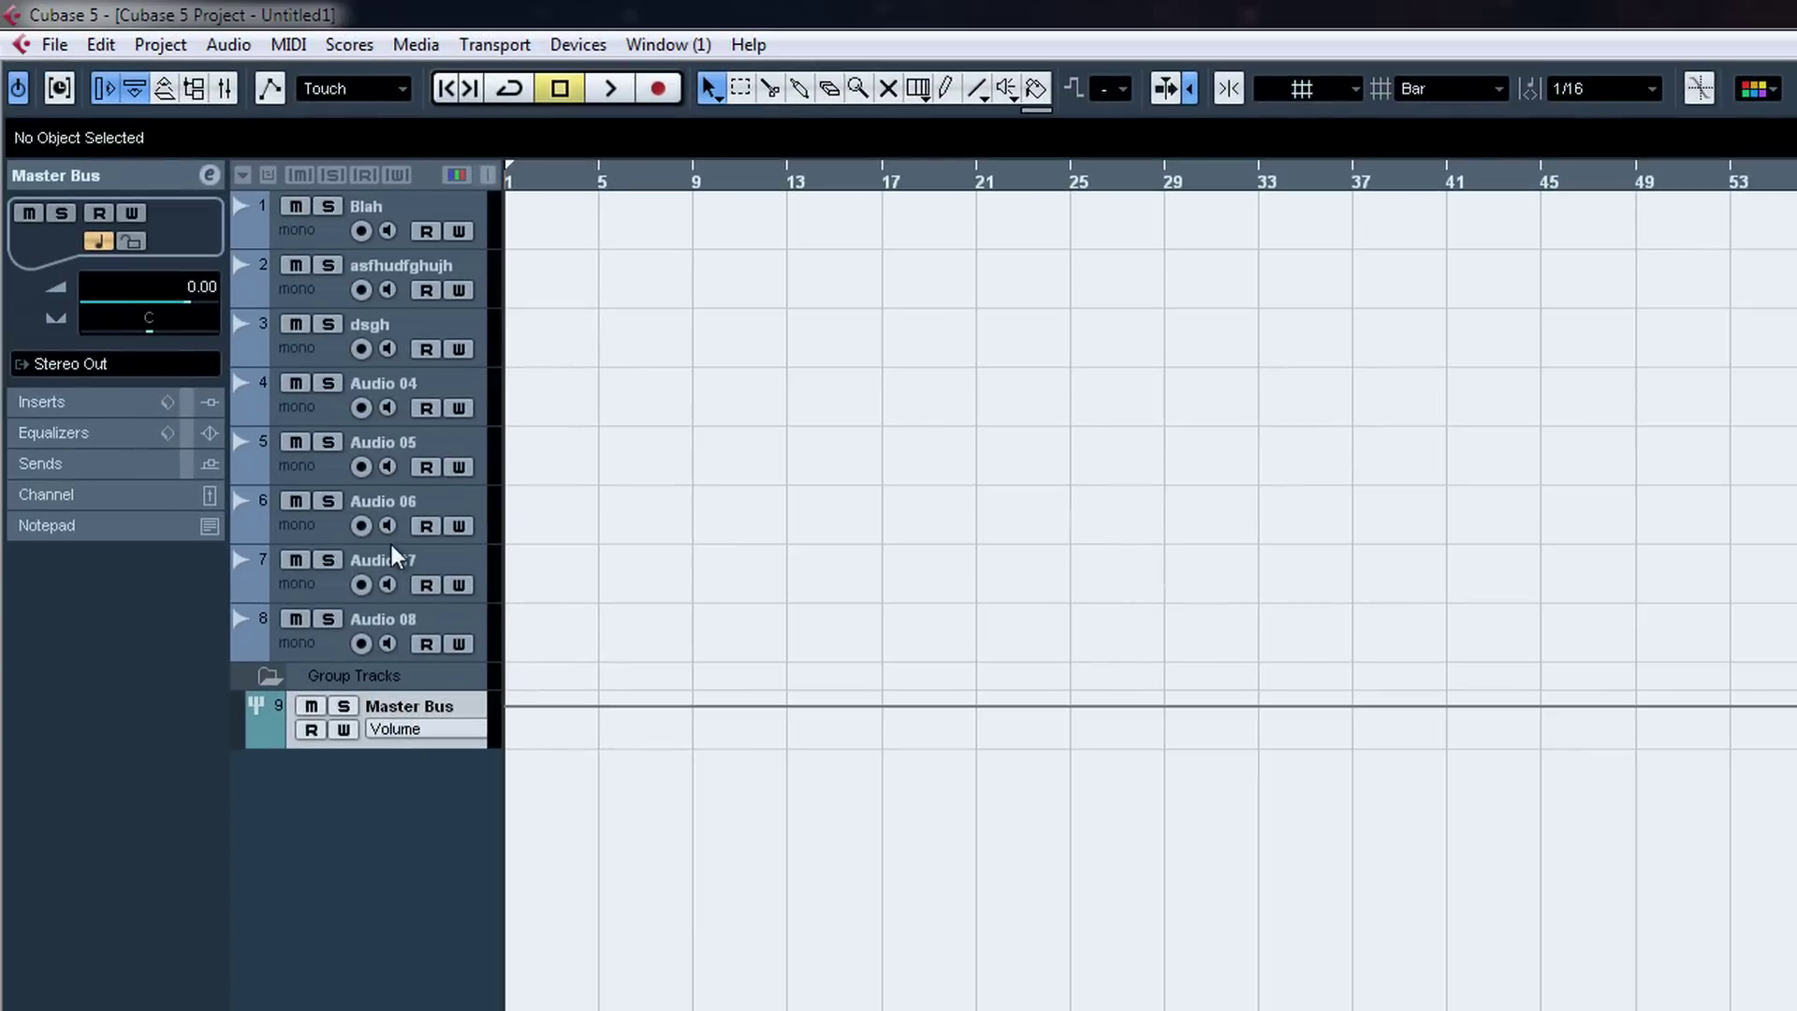
# Step: Send the outputs of Blah, asfhudfghujh, dsgh and Audio 04 to Master Bus
pyautogui.click(403, 234)
pyautogui.click(98, 413)
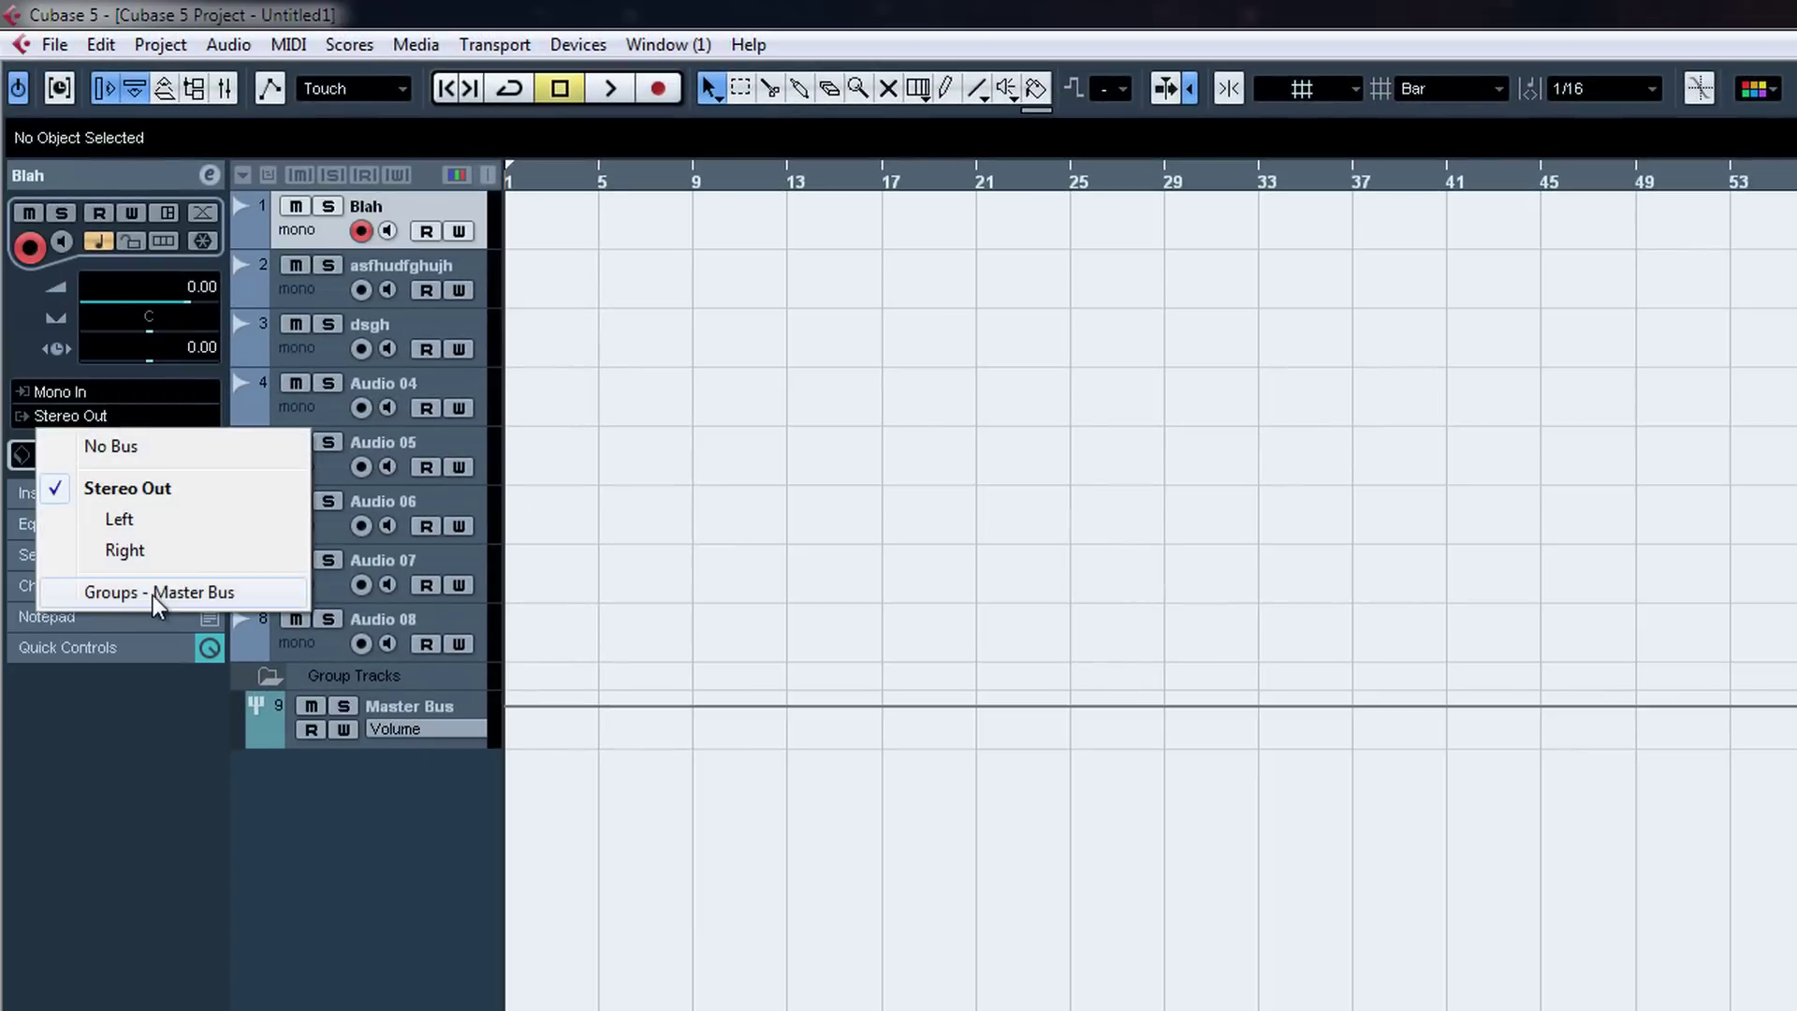
pyautogui.click(153, 593)
pyautogui.click(412, 281)
pyautogui.click(136, 417)
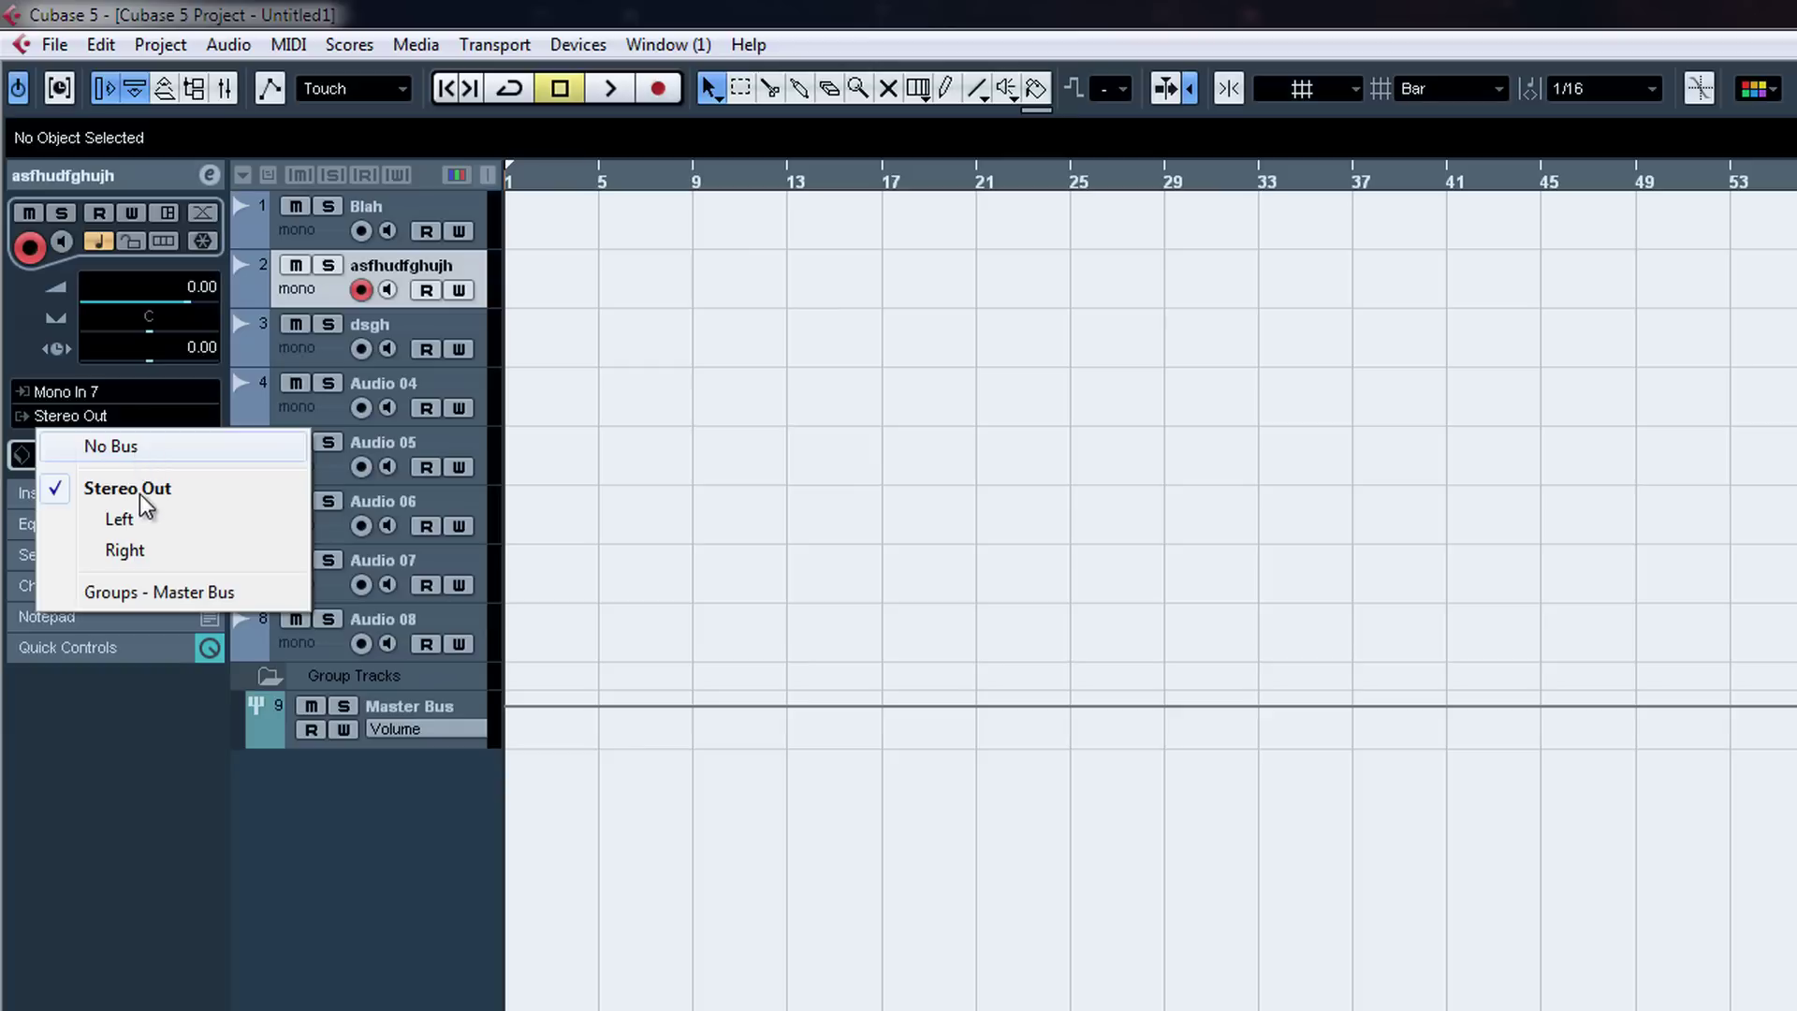
pyautogui.click(153, 593)
pyautogui.click(435, 332)
pyautogui.click(139, 414)
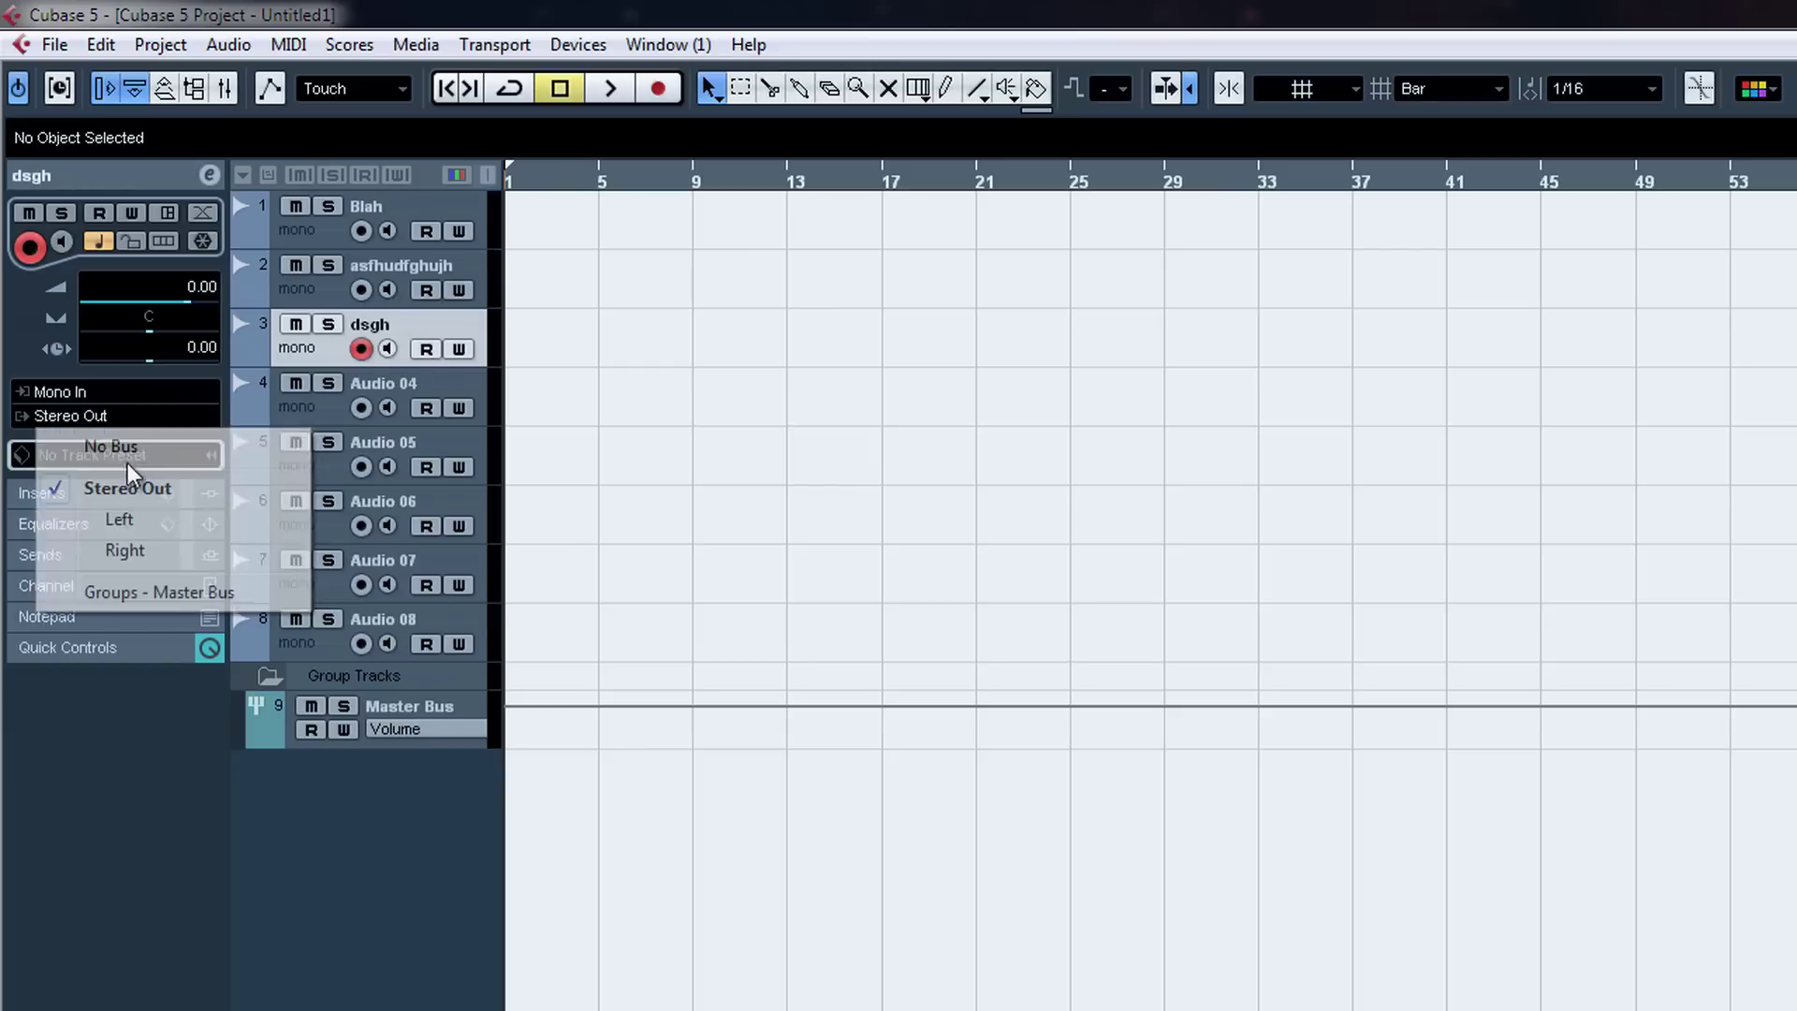
pyautogui.click(159, 592)
pyautogui.click(417, 400)
pyautogui.click(142, 422)
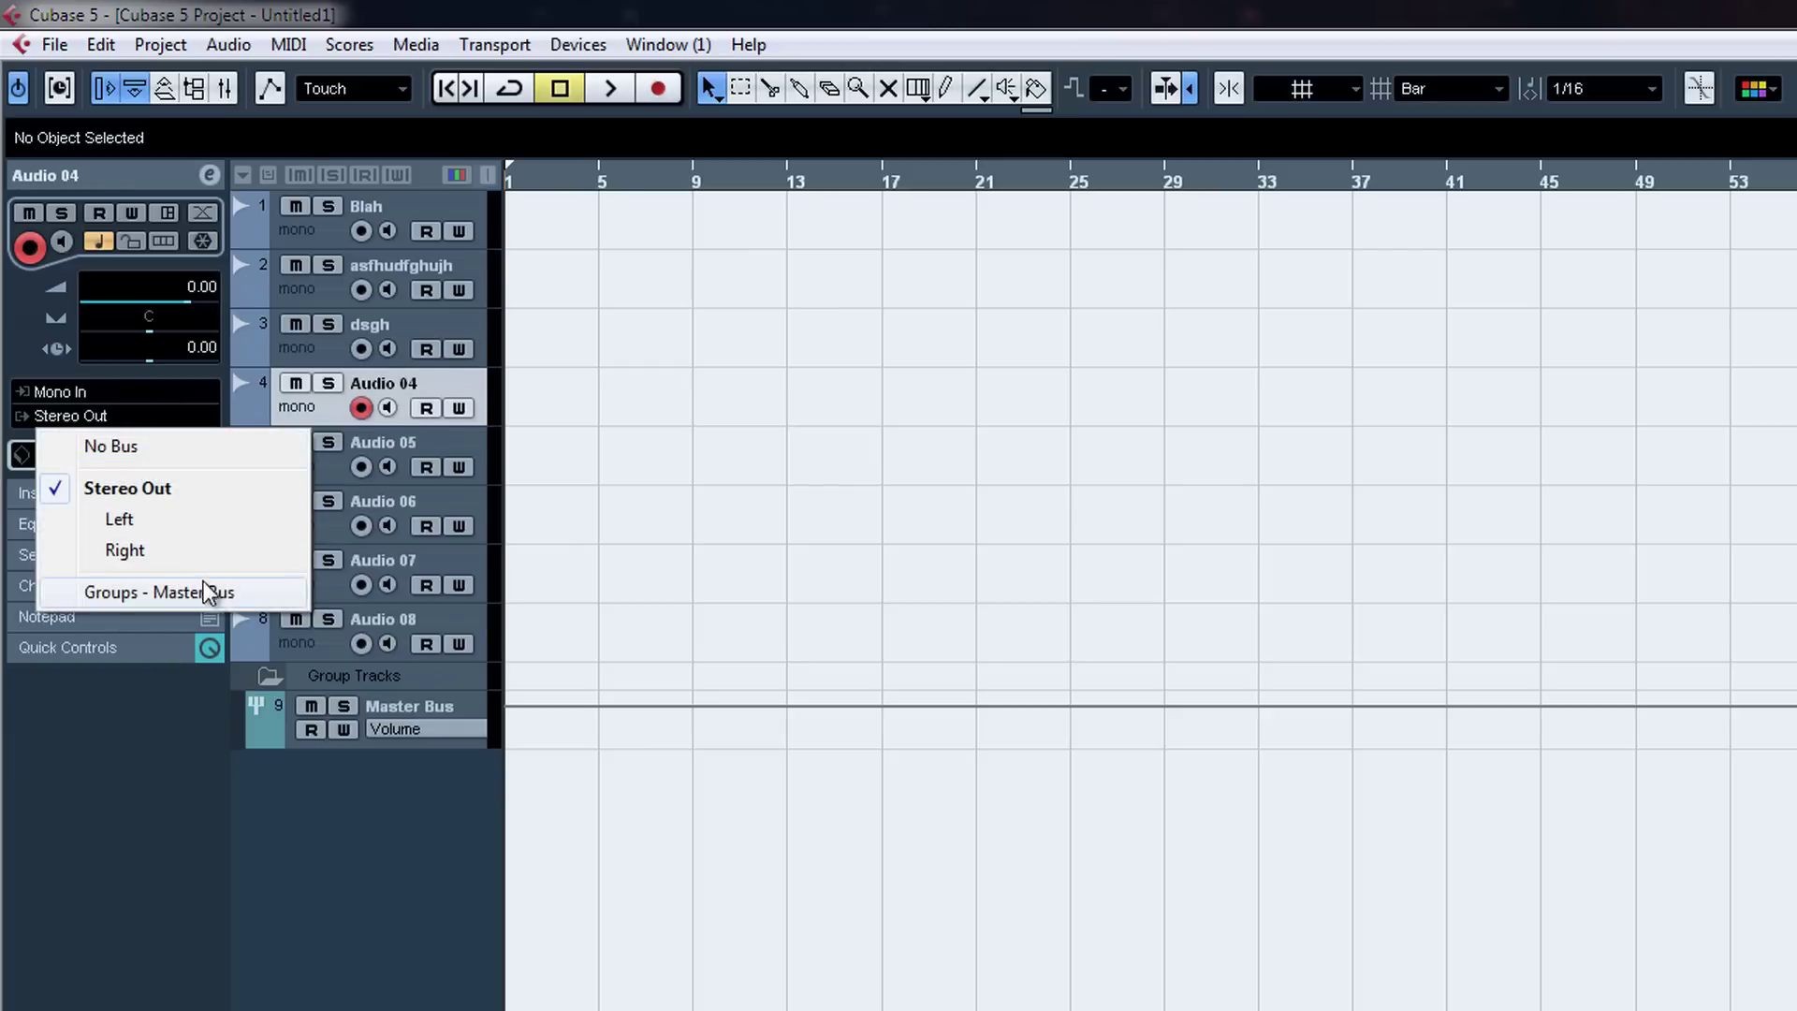
pyautogui.click(212, 593)
pyautogui.click(415, 445)
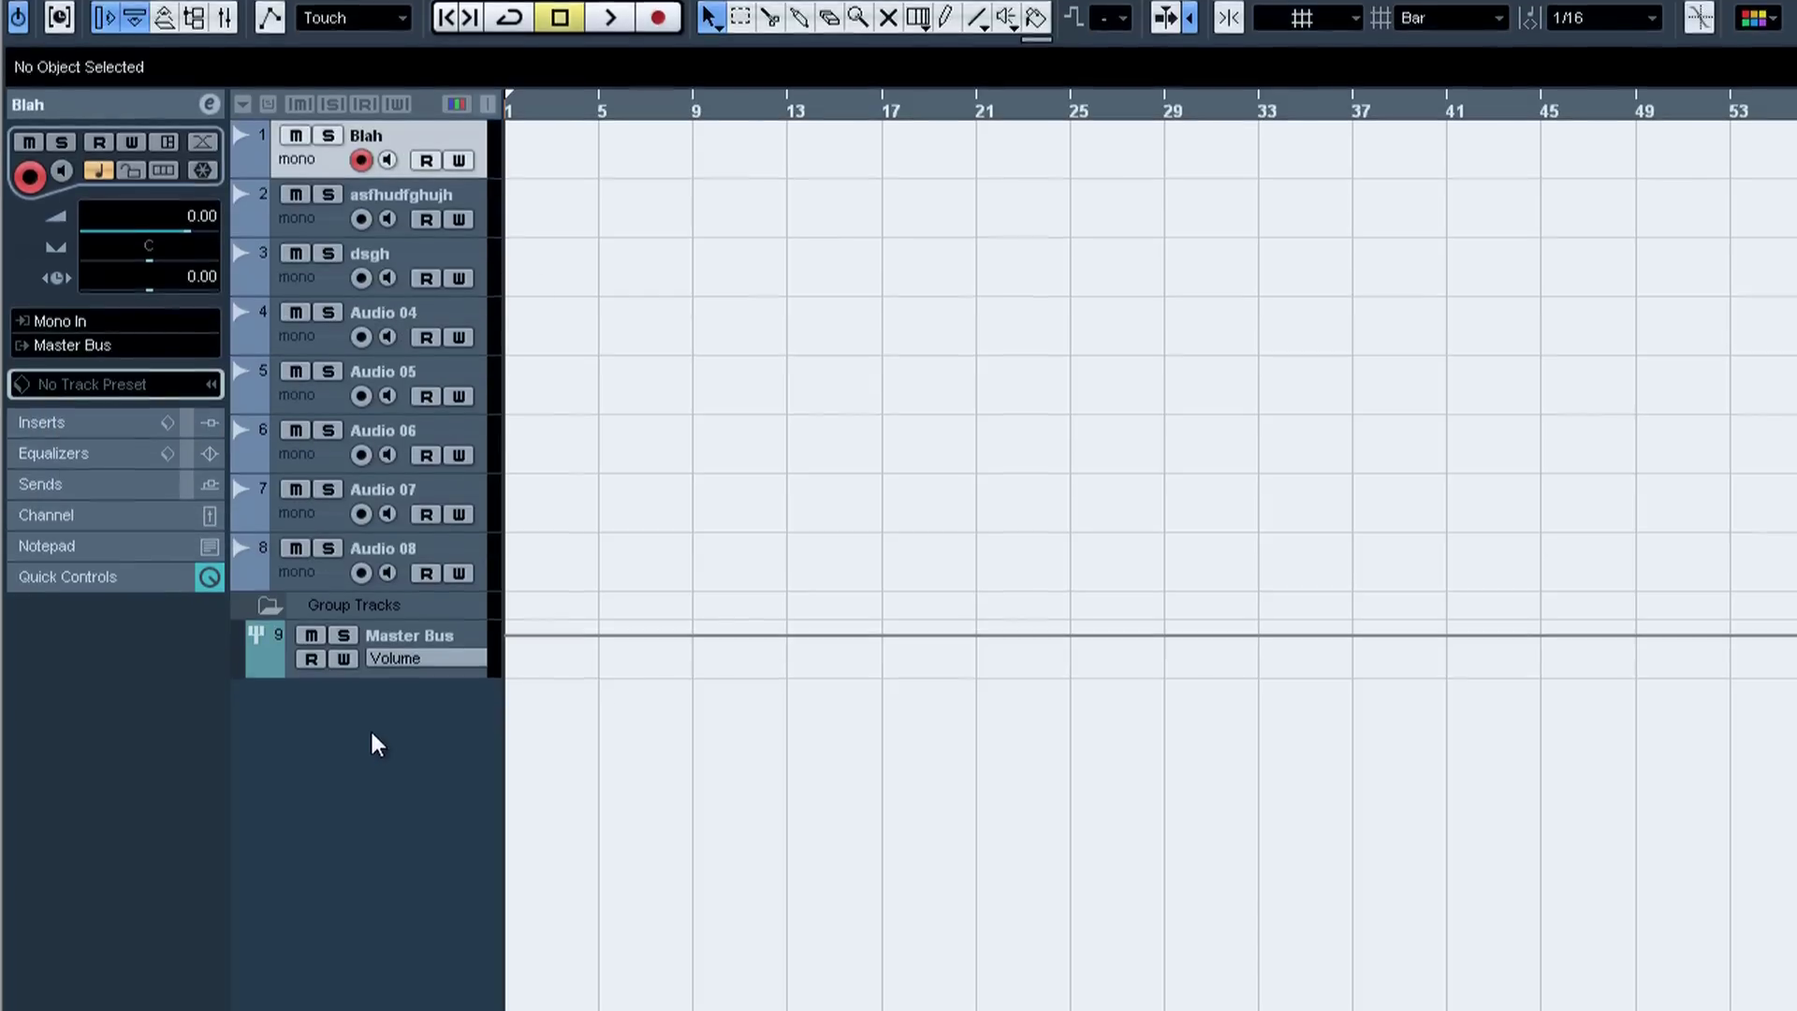
# Step: Add another stereo group channel track and name it Drum Bus
pyautogui.rightClick(376, 744)
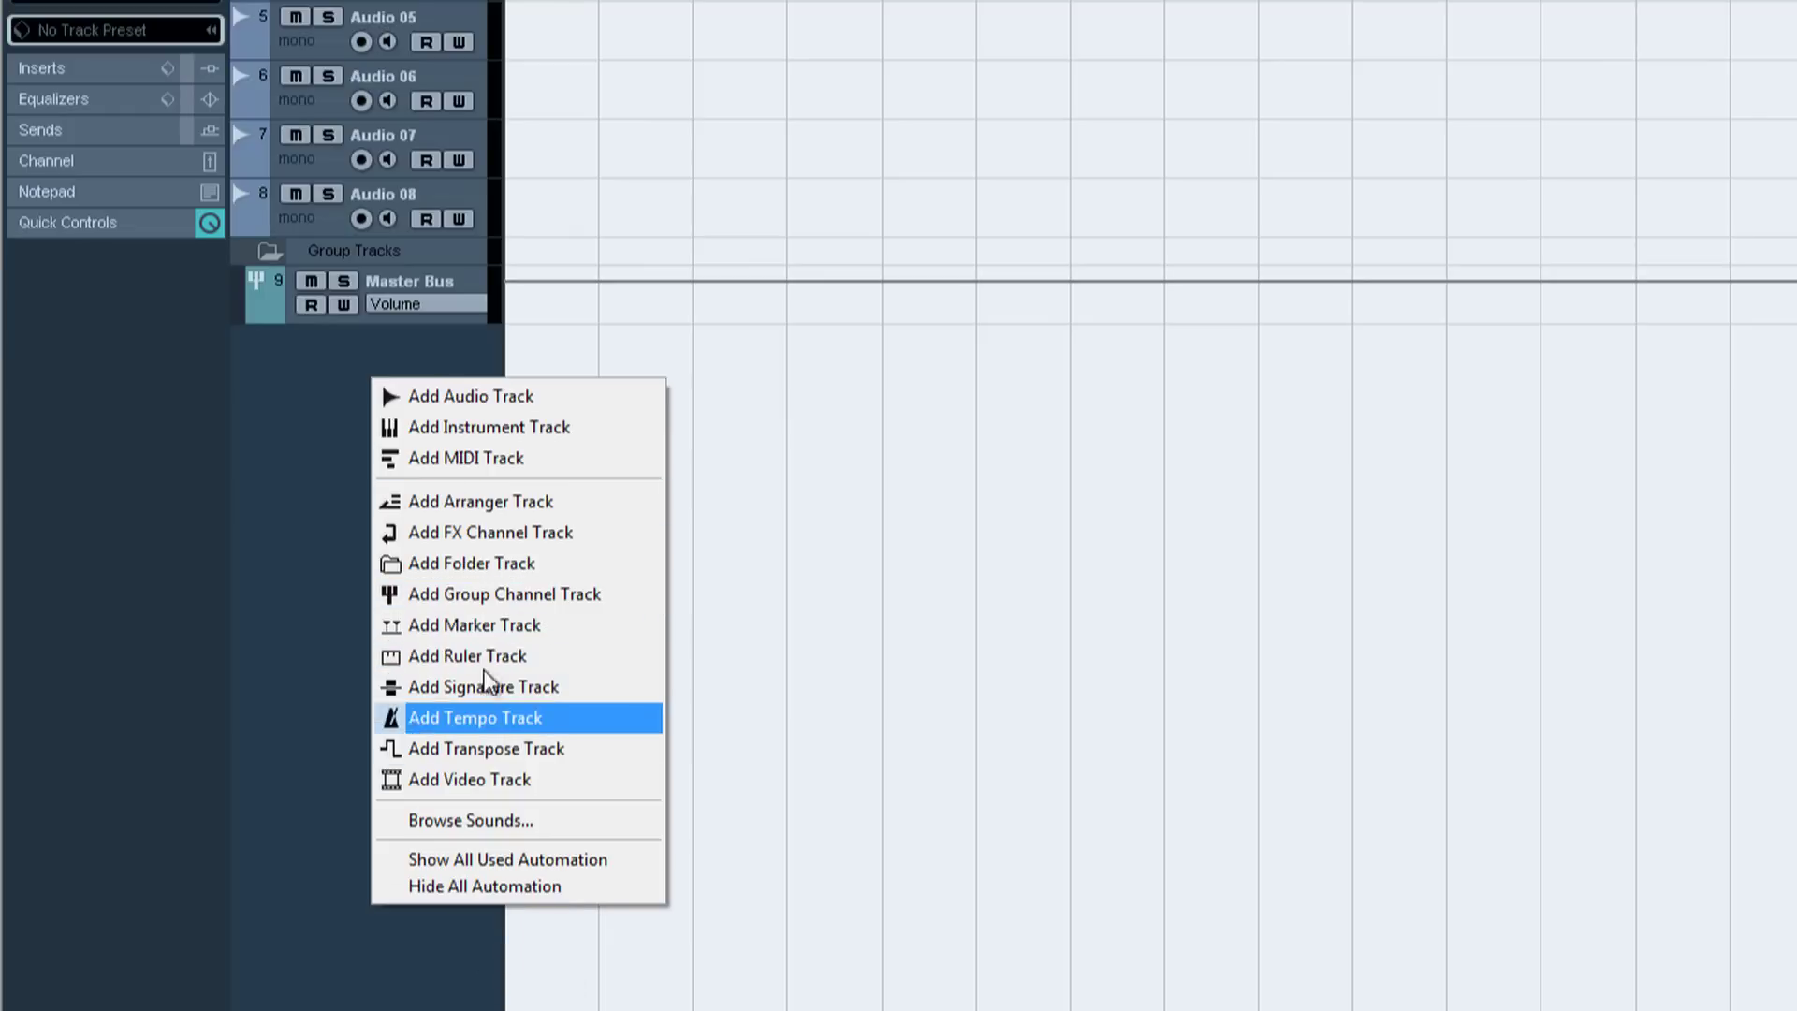
pyautogui.click(487, 594)
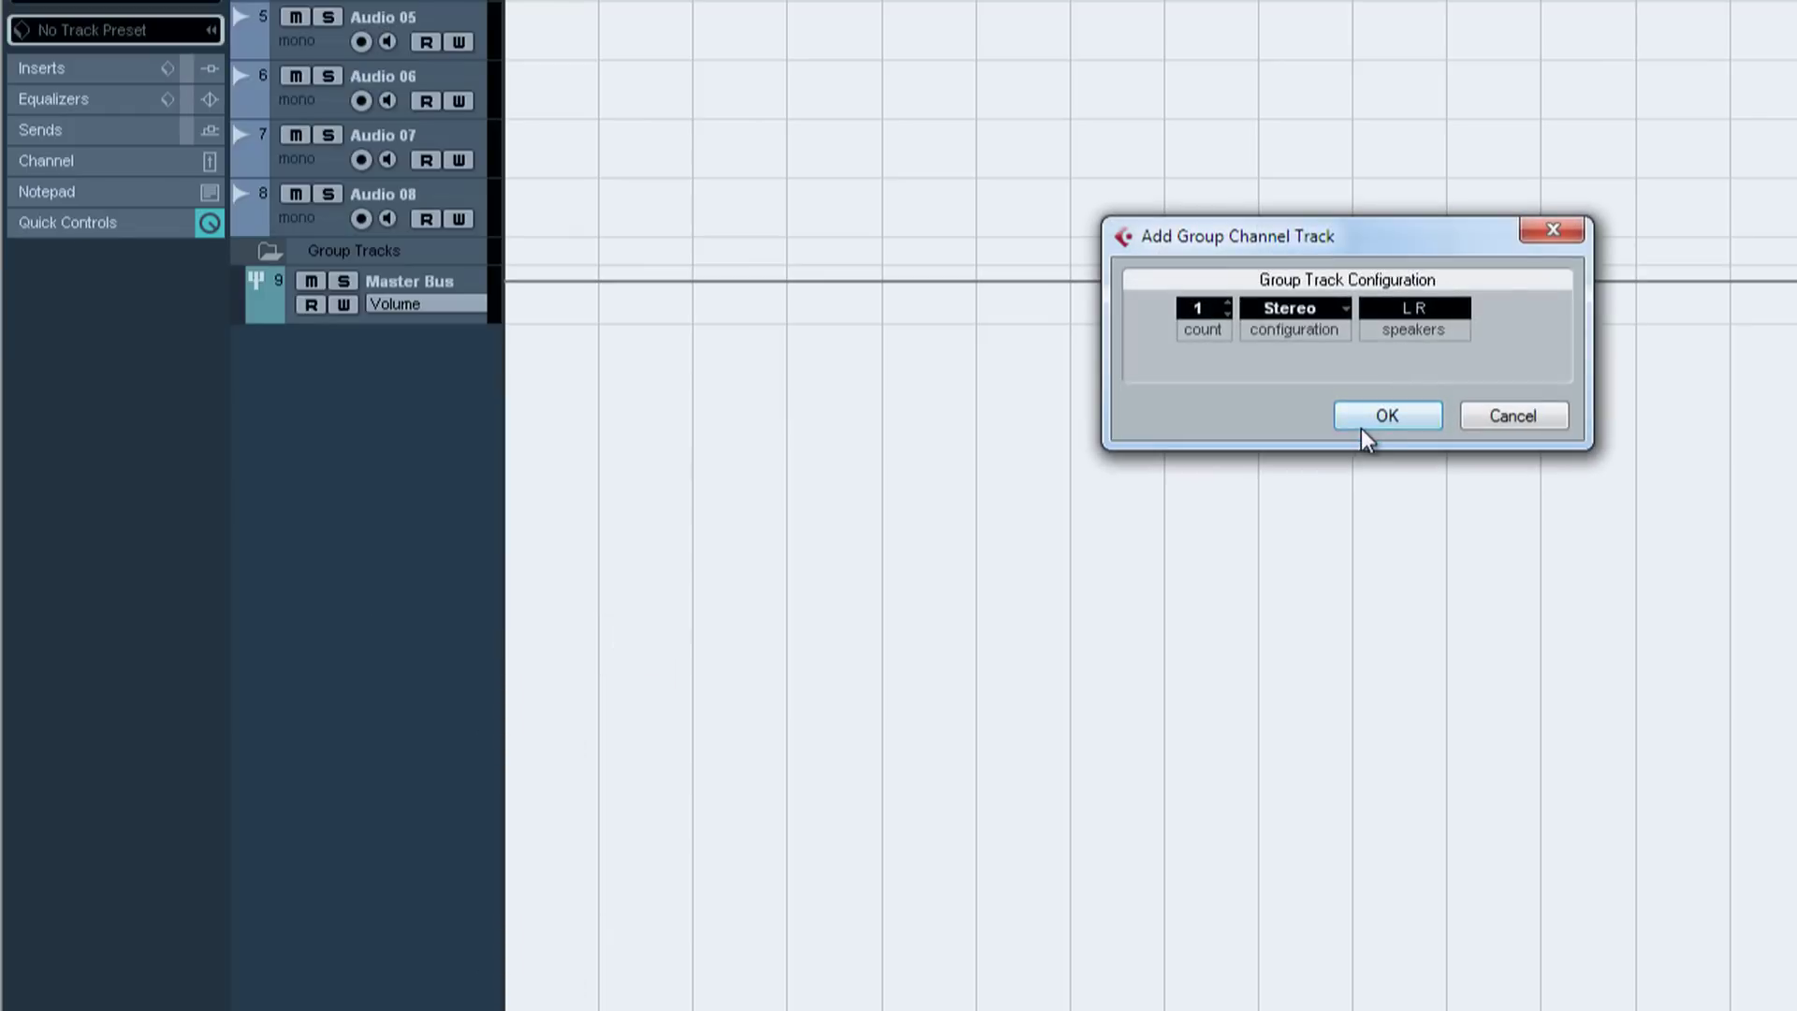
pyautogui.click(1387, 415)
pyautogui.doubleClick(398, 340)
pyautogui.write('Drum Bus')
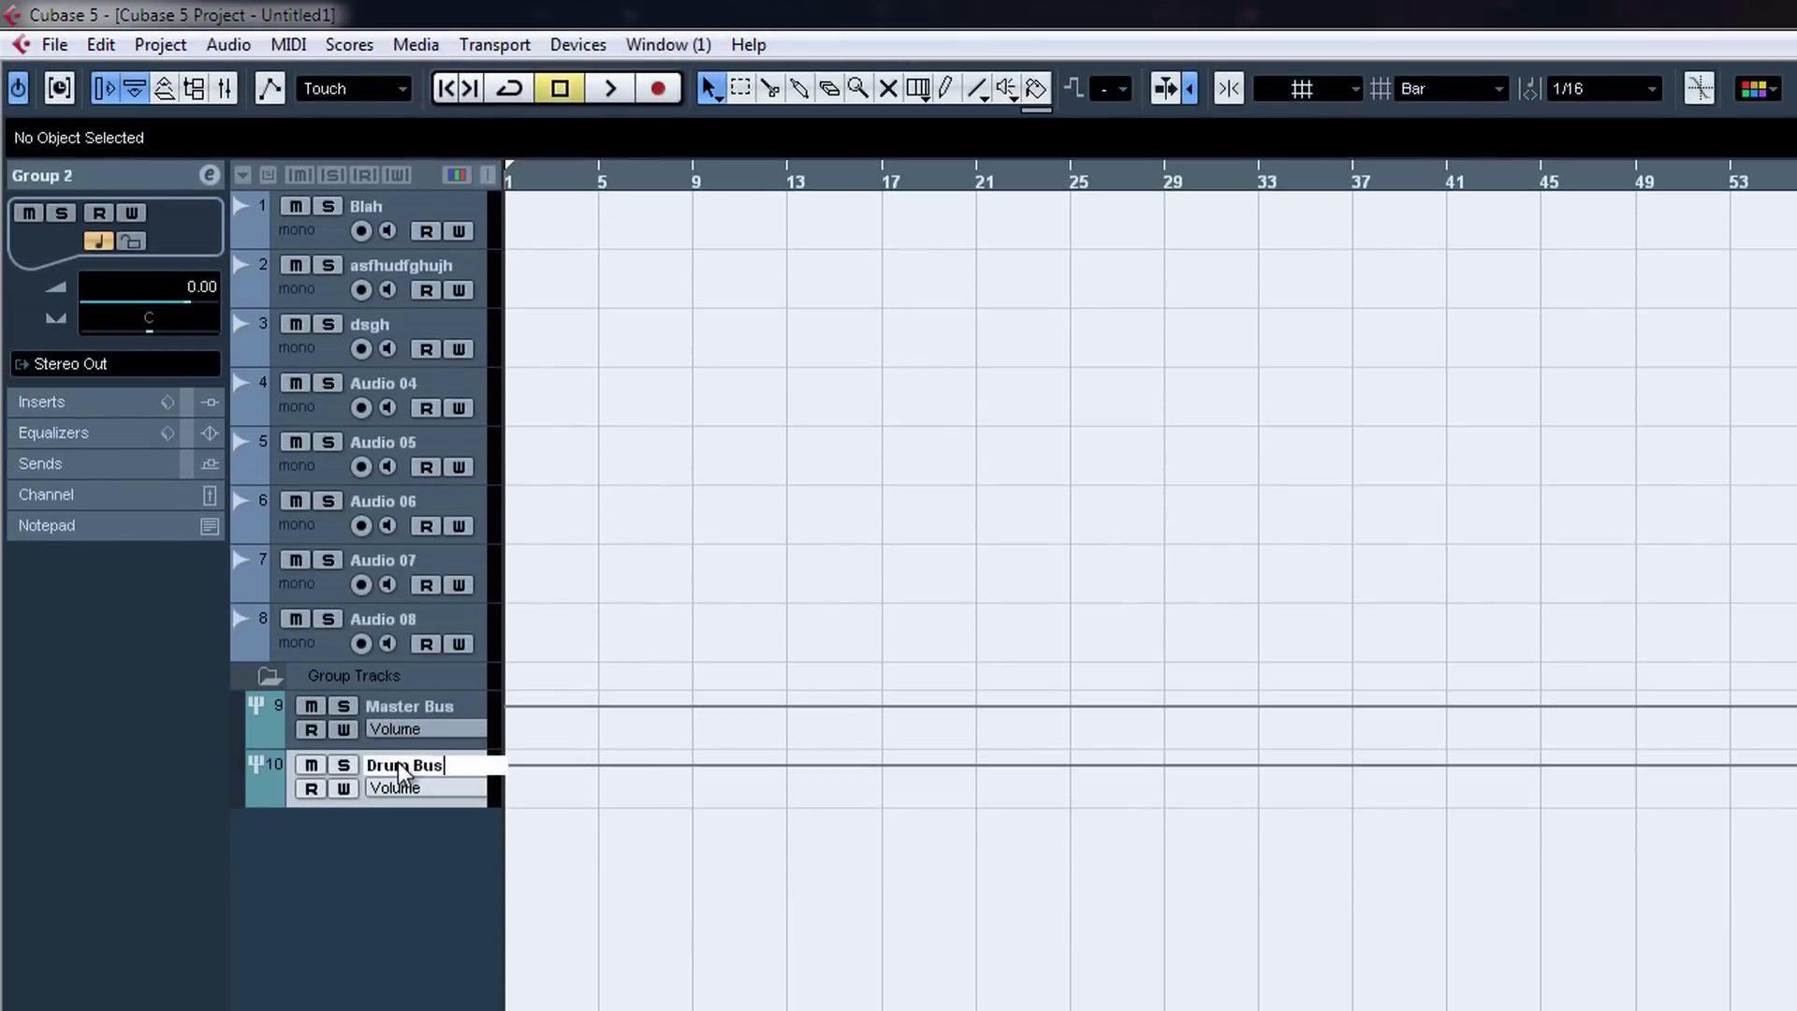
pyautogui.press('Return')
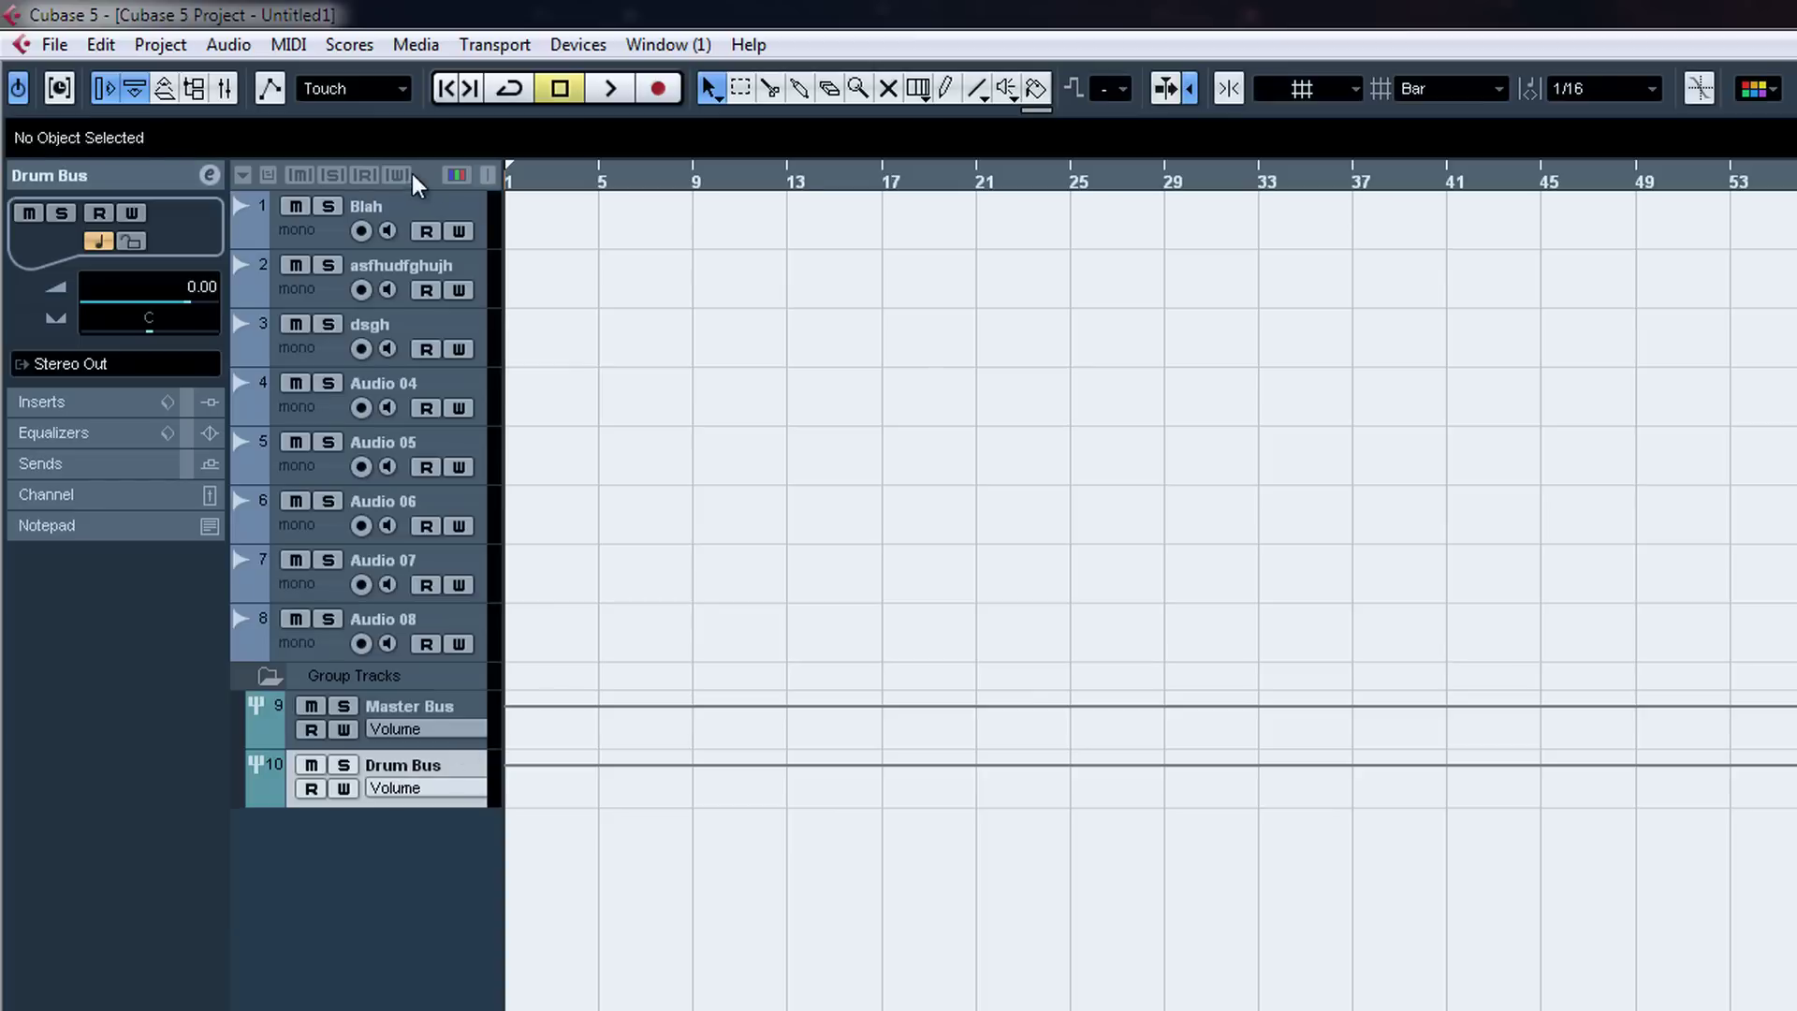
# Step: Send the Blah and asfhudfghujh track outputs to Drum Bus
pyautogui.click(412, 217)
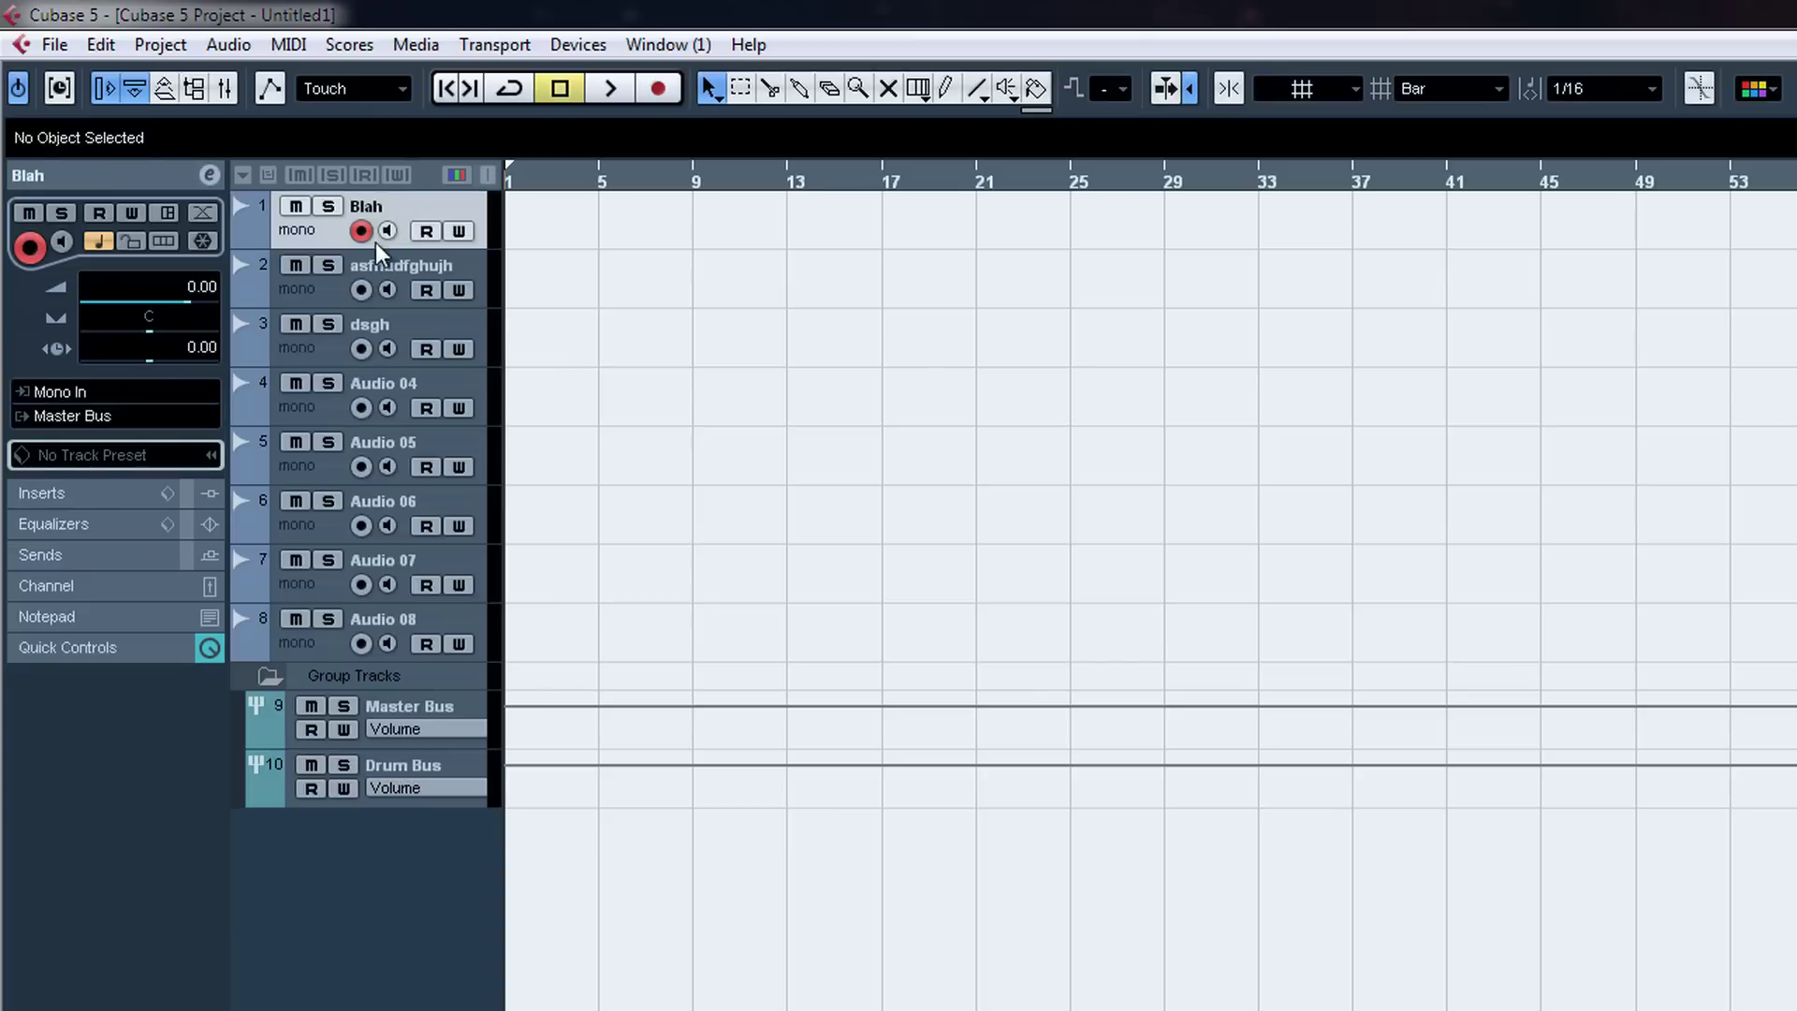
pyautogui.click(112, 426)
pyautogui.moveTo(187, 591)
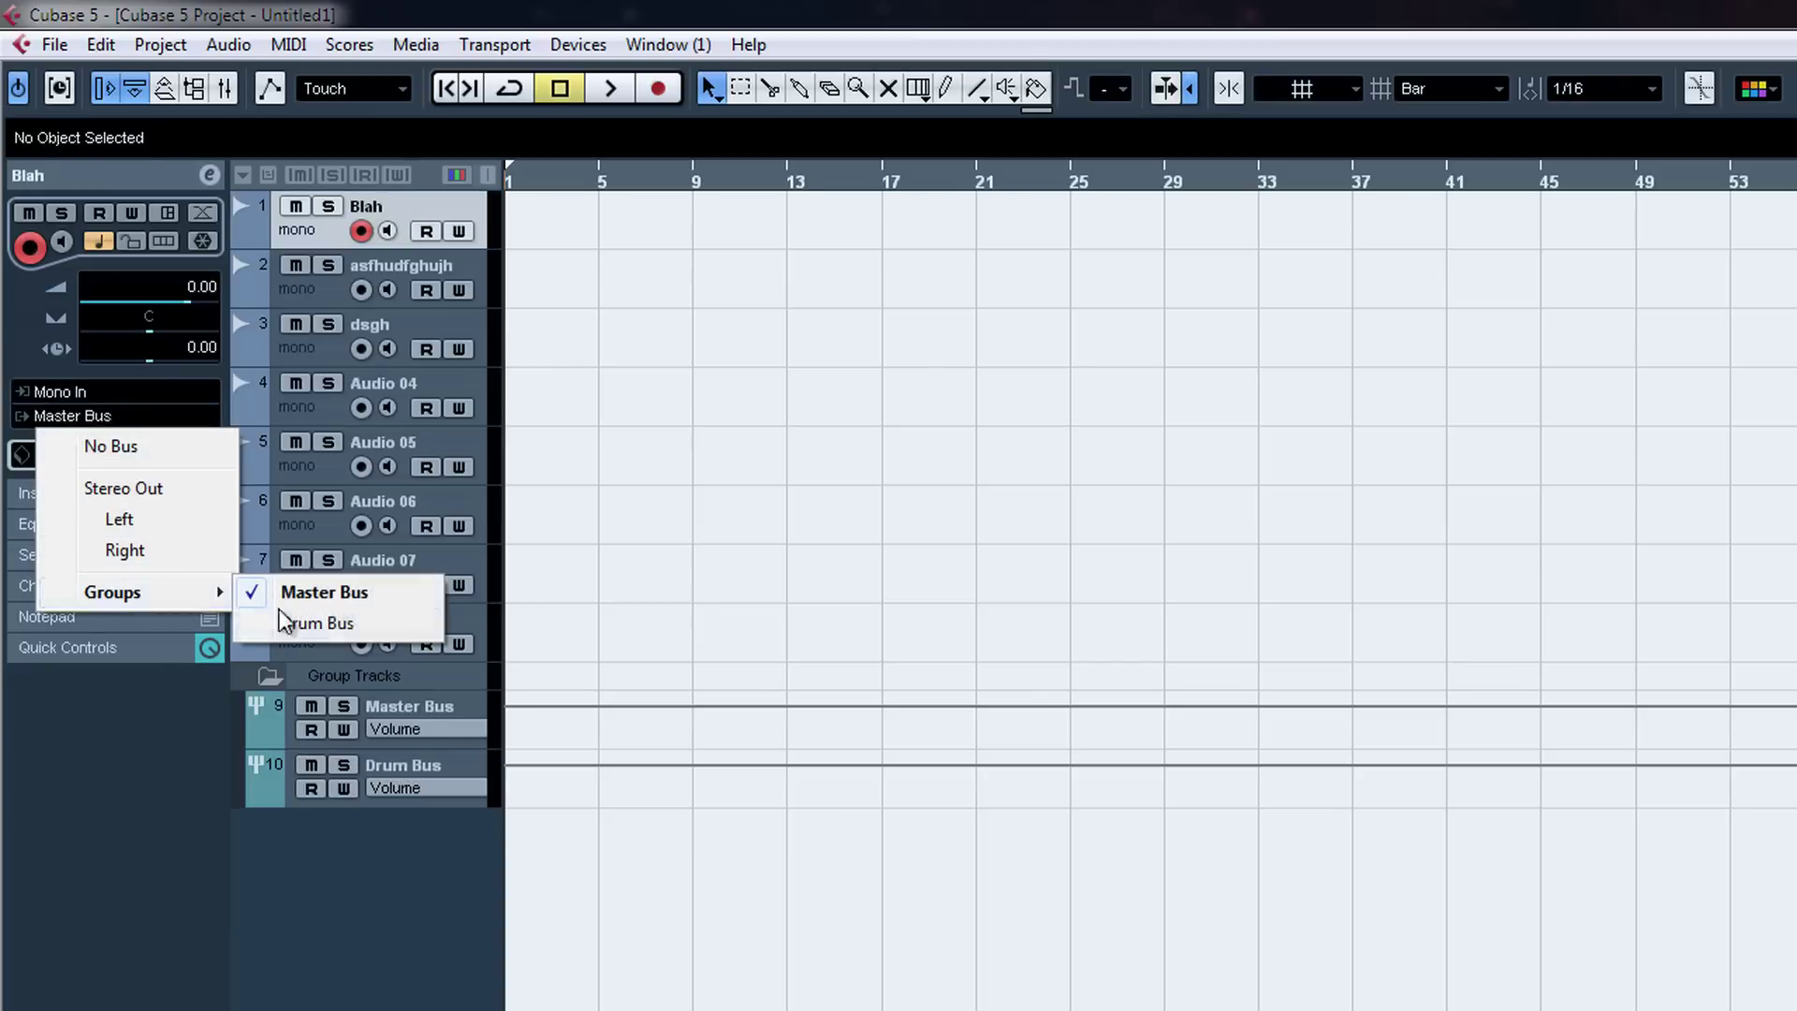
pyautogui.click(350, 616)
pyautogui.click(407, 262)
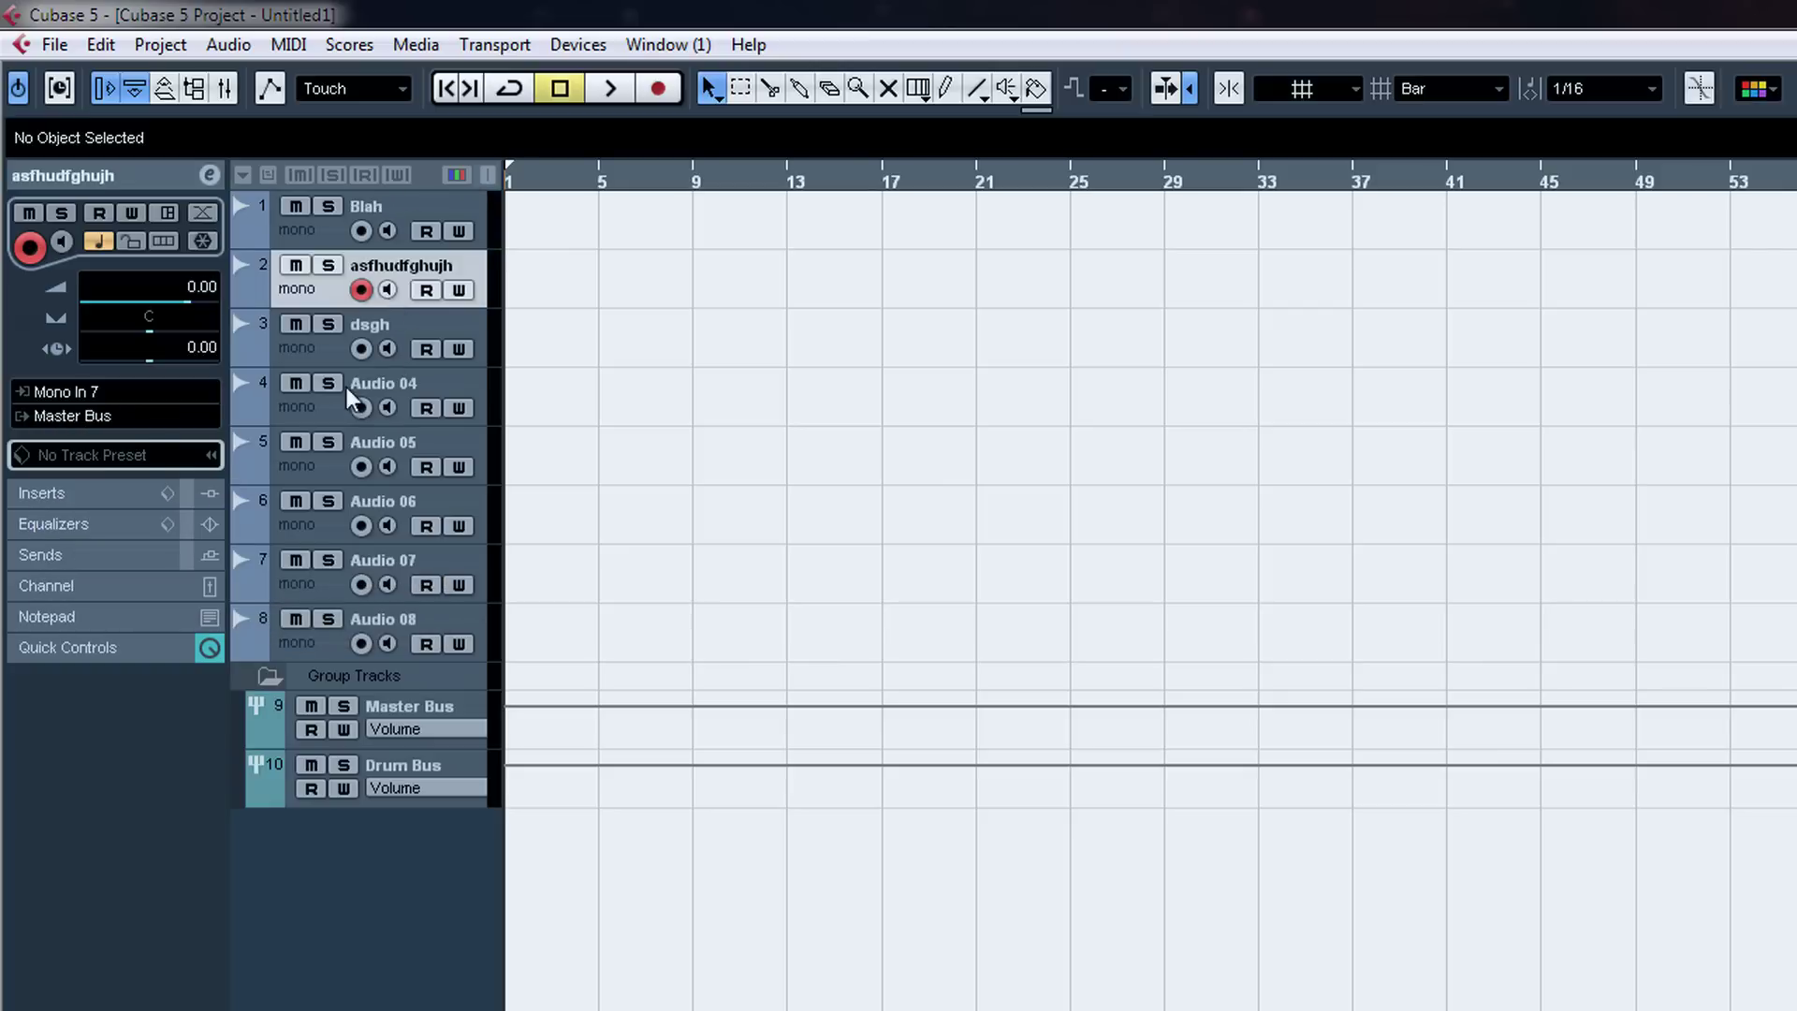
pyautogui.click(120, 426)
pyautogui.moveTo(113, 592)
pyautogui.click(309, 625)
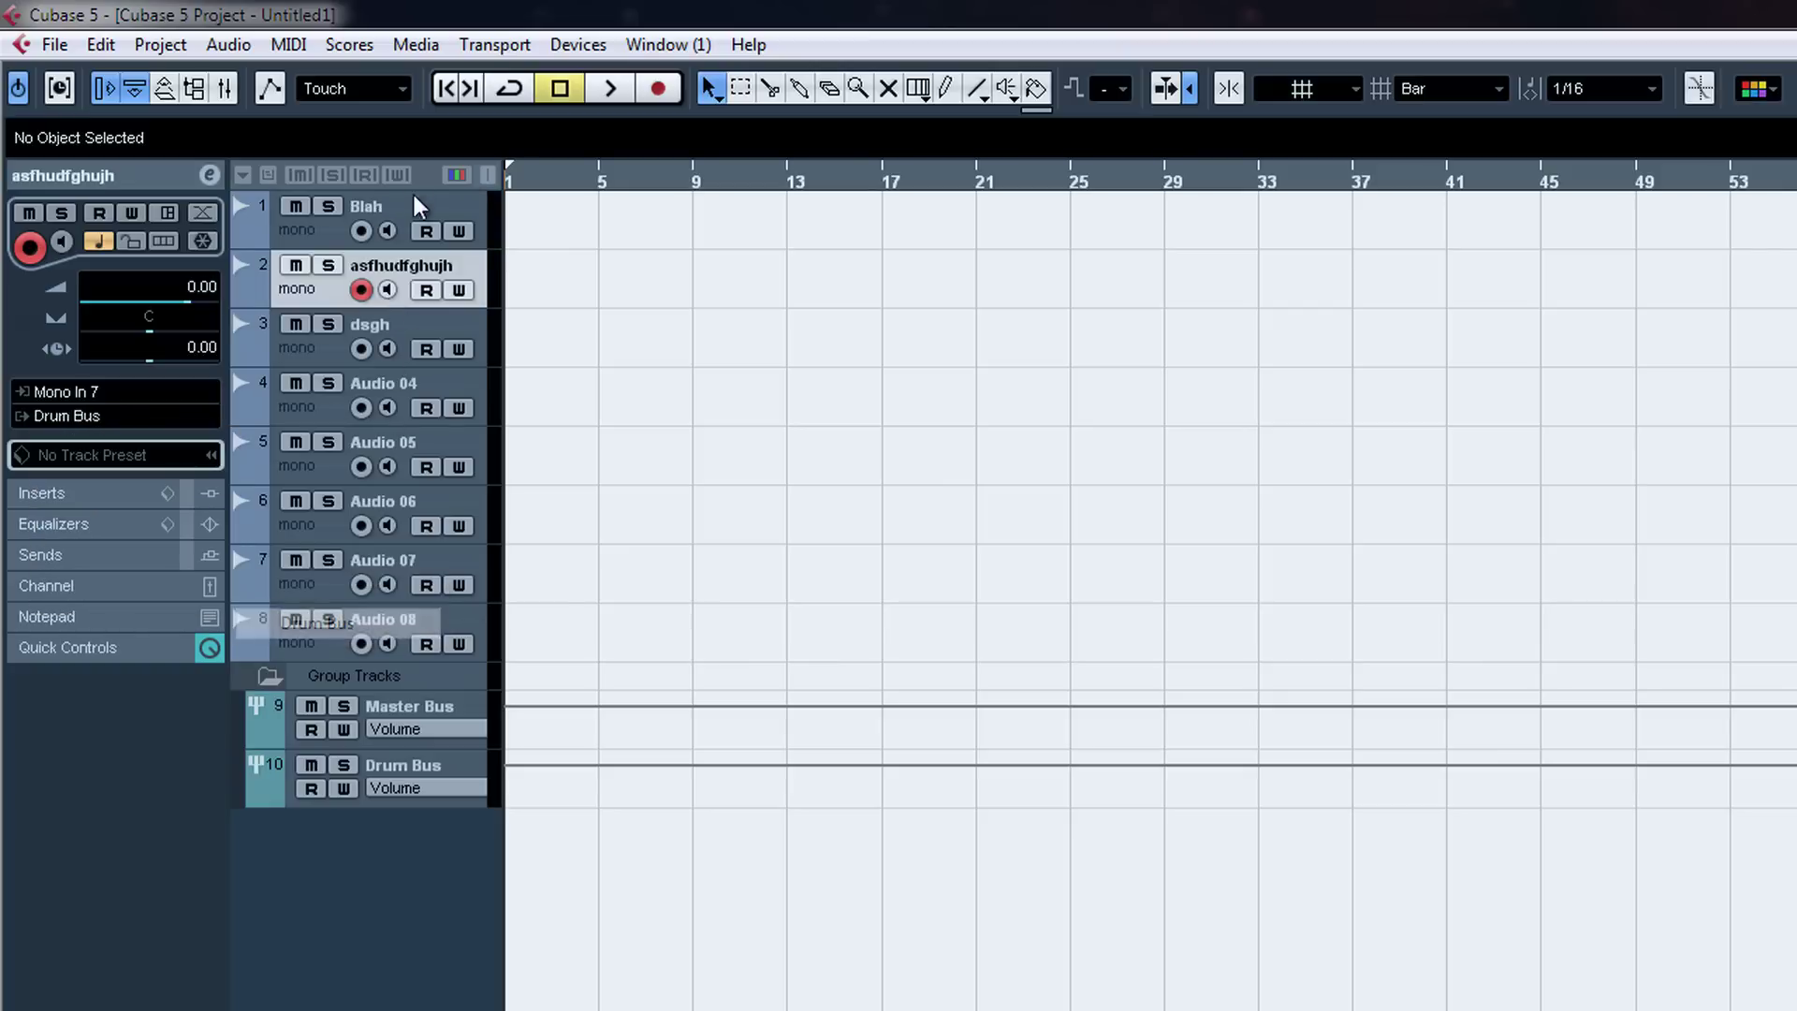
pyautogui.click(417, 214)
pyautogui.click(408, 273)
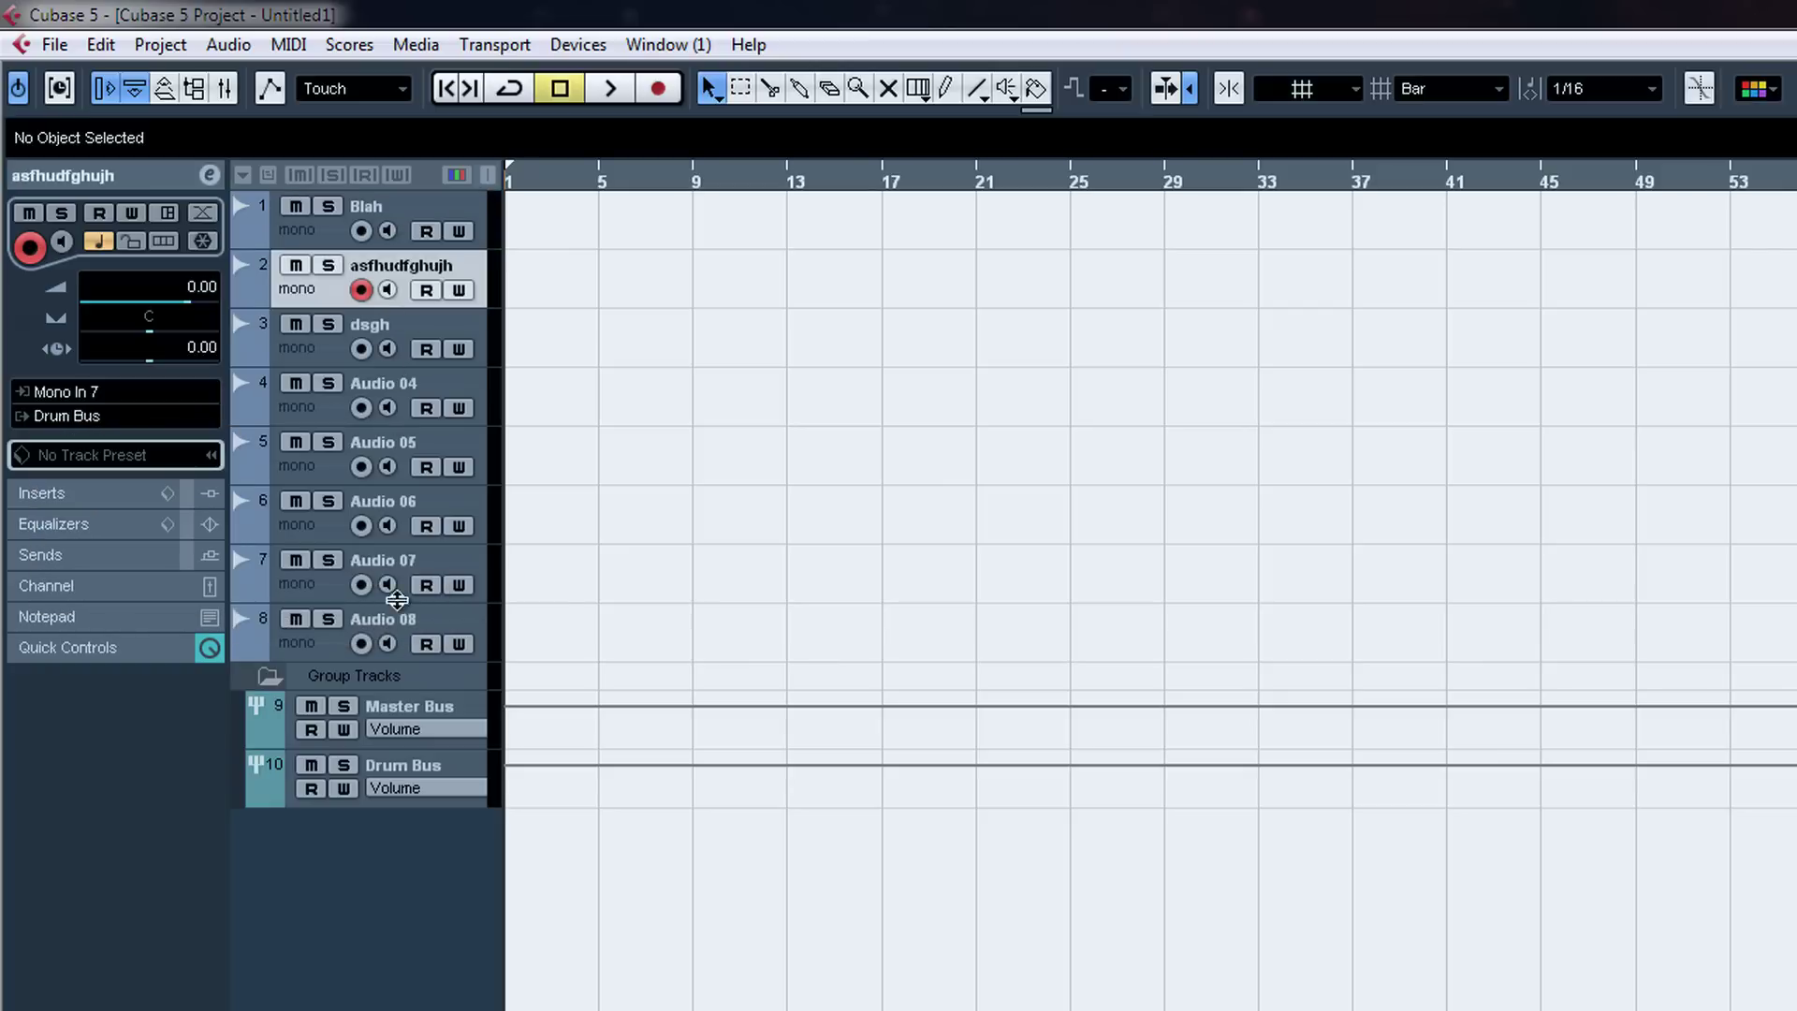
# Step: Route the Drum Bus group's output into Master Bus
pyautogui.click(429, 786)
pyautogui.click(120, 366)
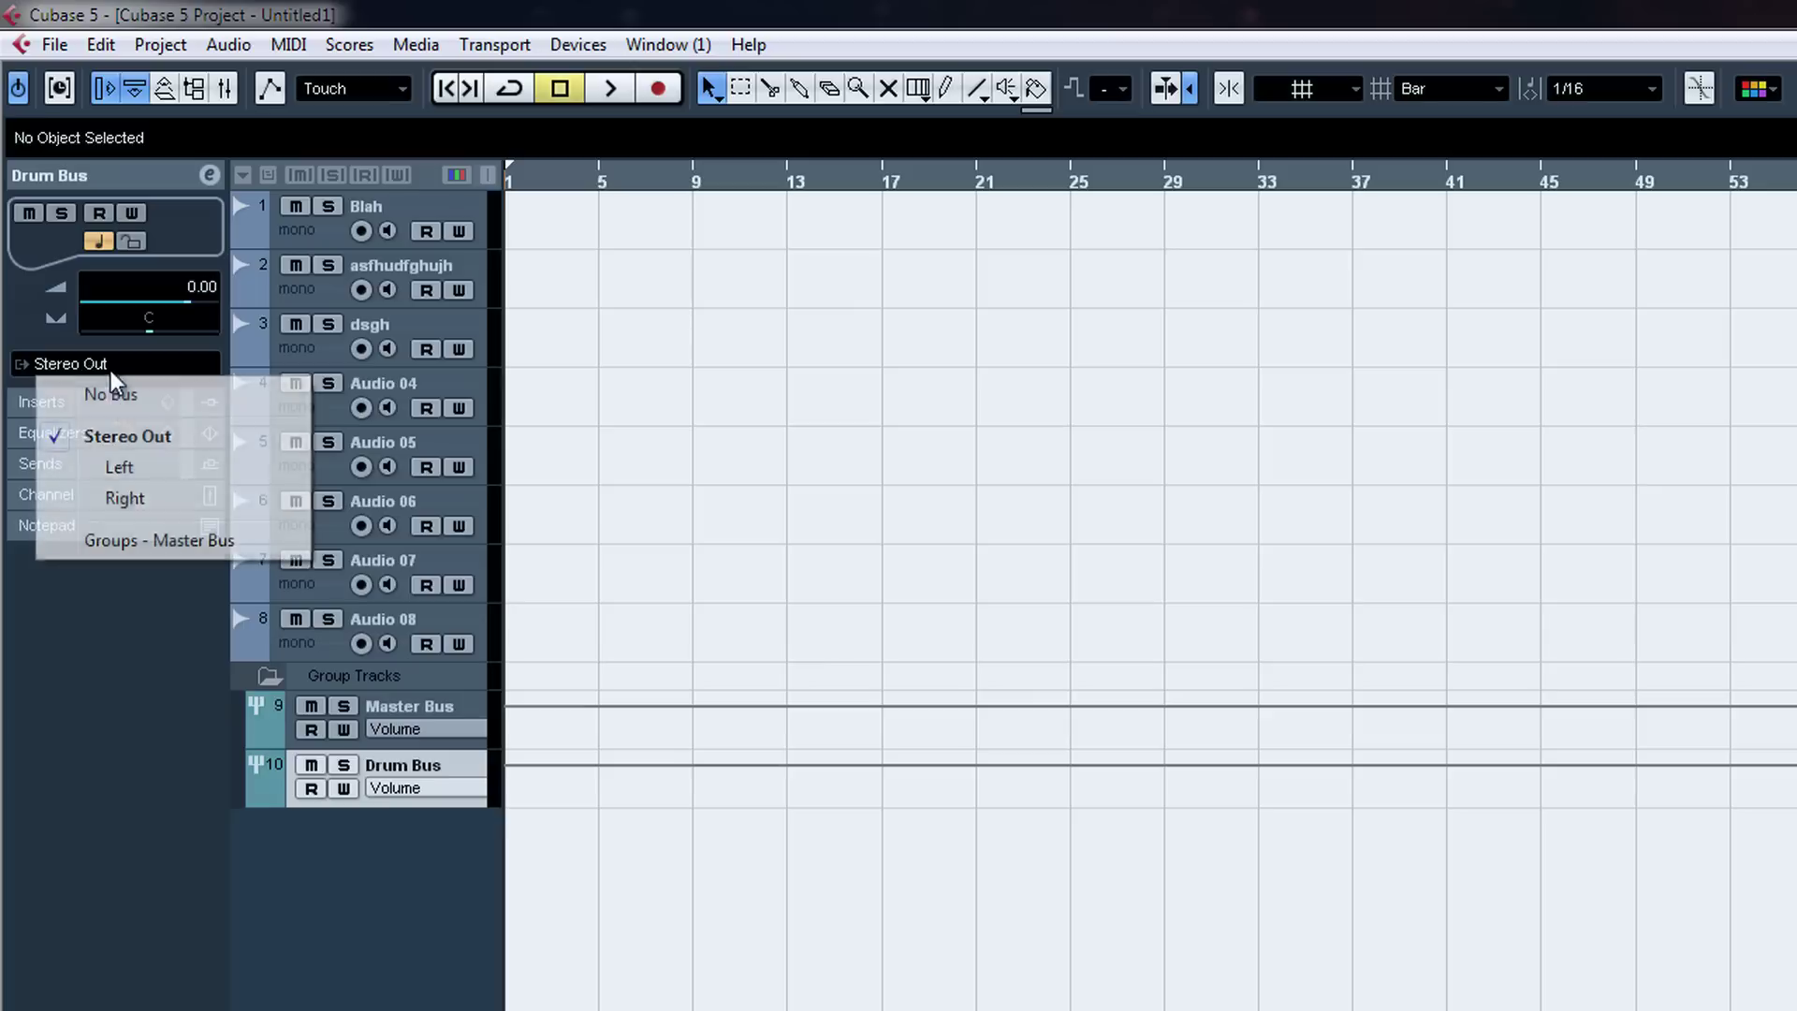
pyautogui.click(222, 550)
pyautogui.click(420, 714)
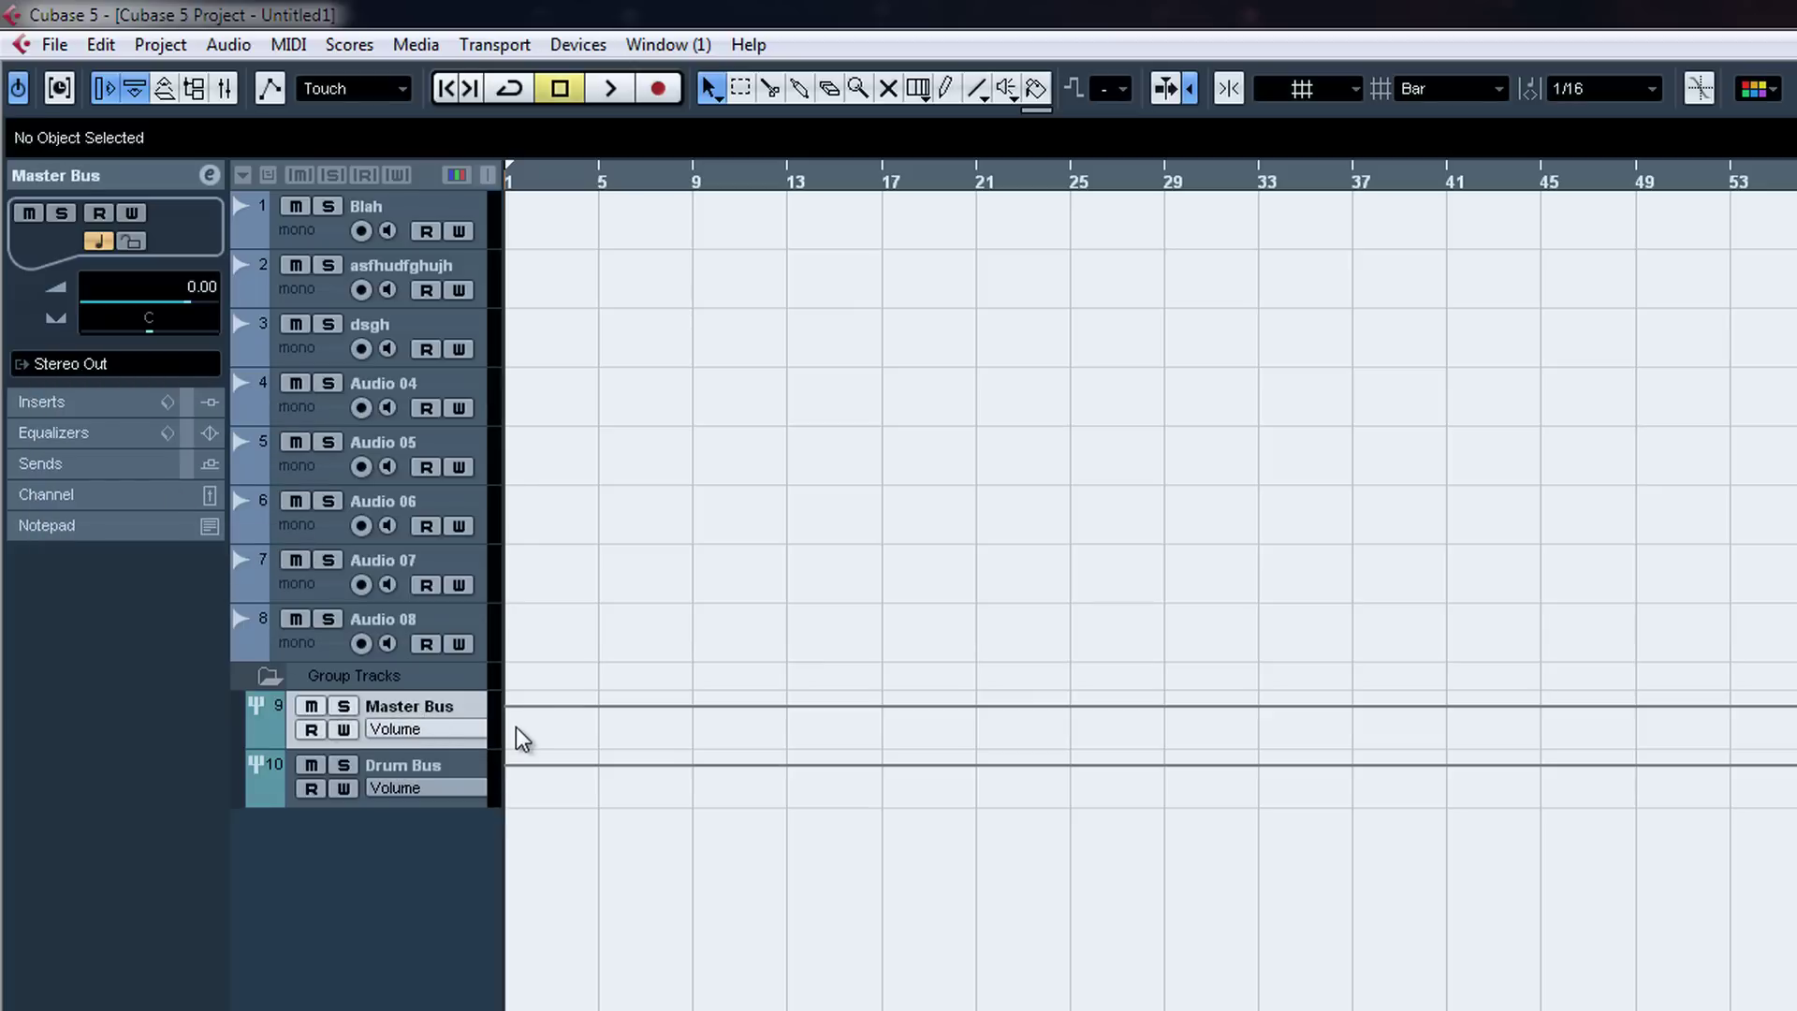
# Step: Add a stereo FX channel track loaded with the REVerence reverb, then close its plug-in window
pyautogui.rightClick(339, 950)
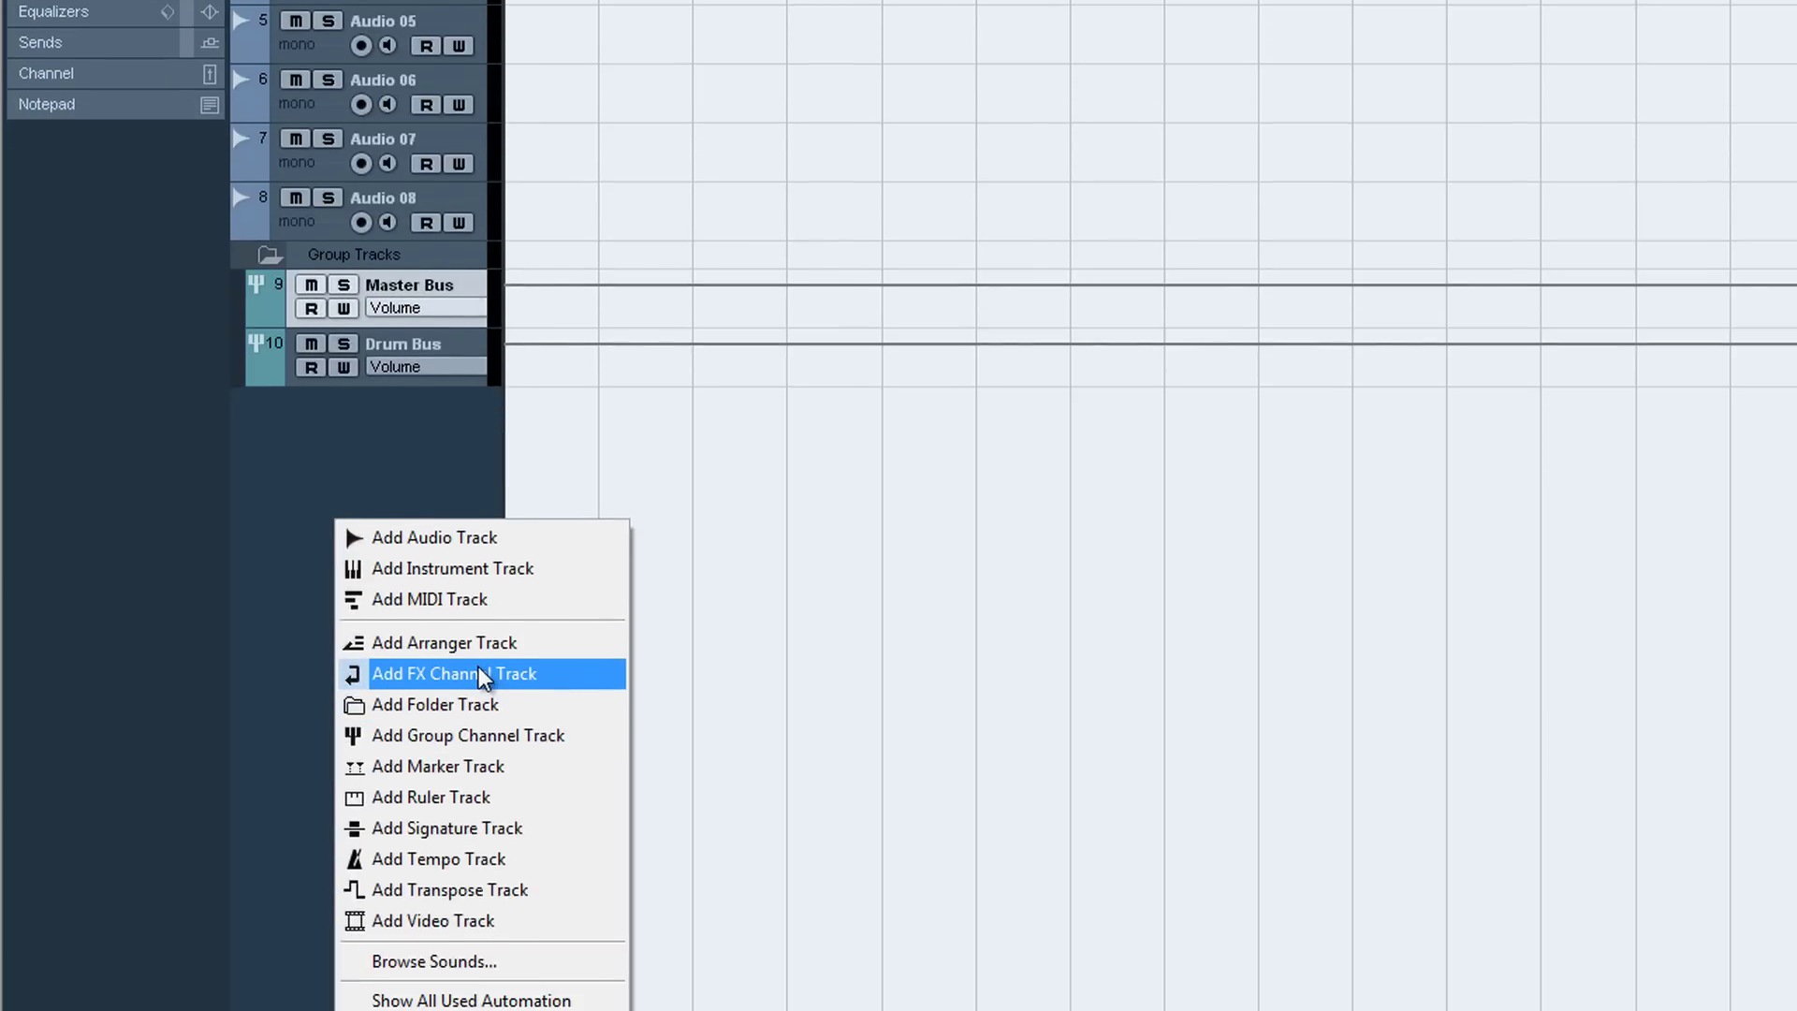
pyautogui.click(572, 681)
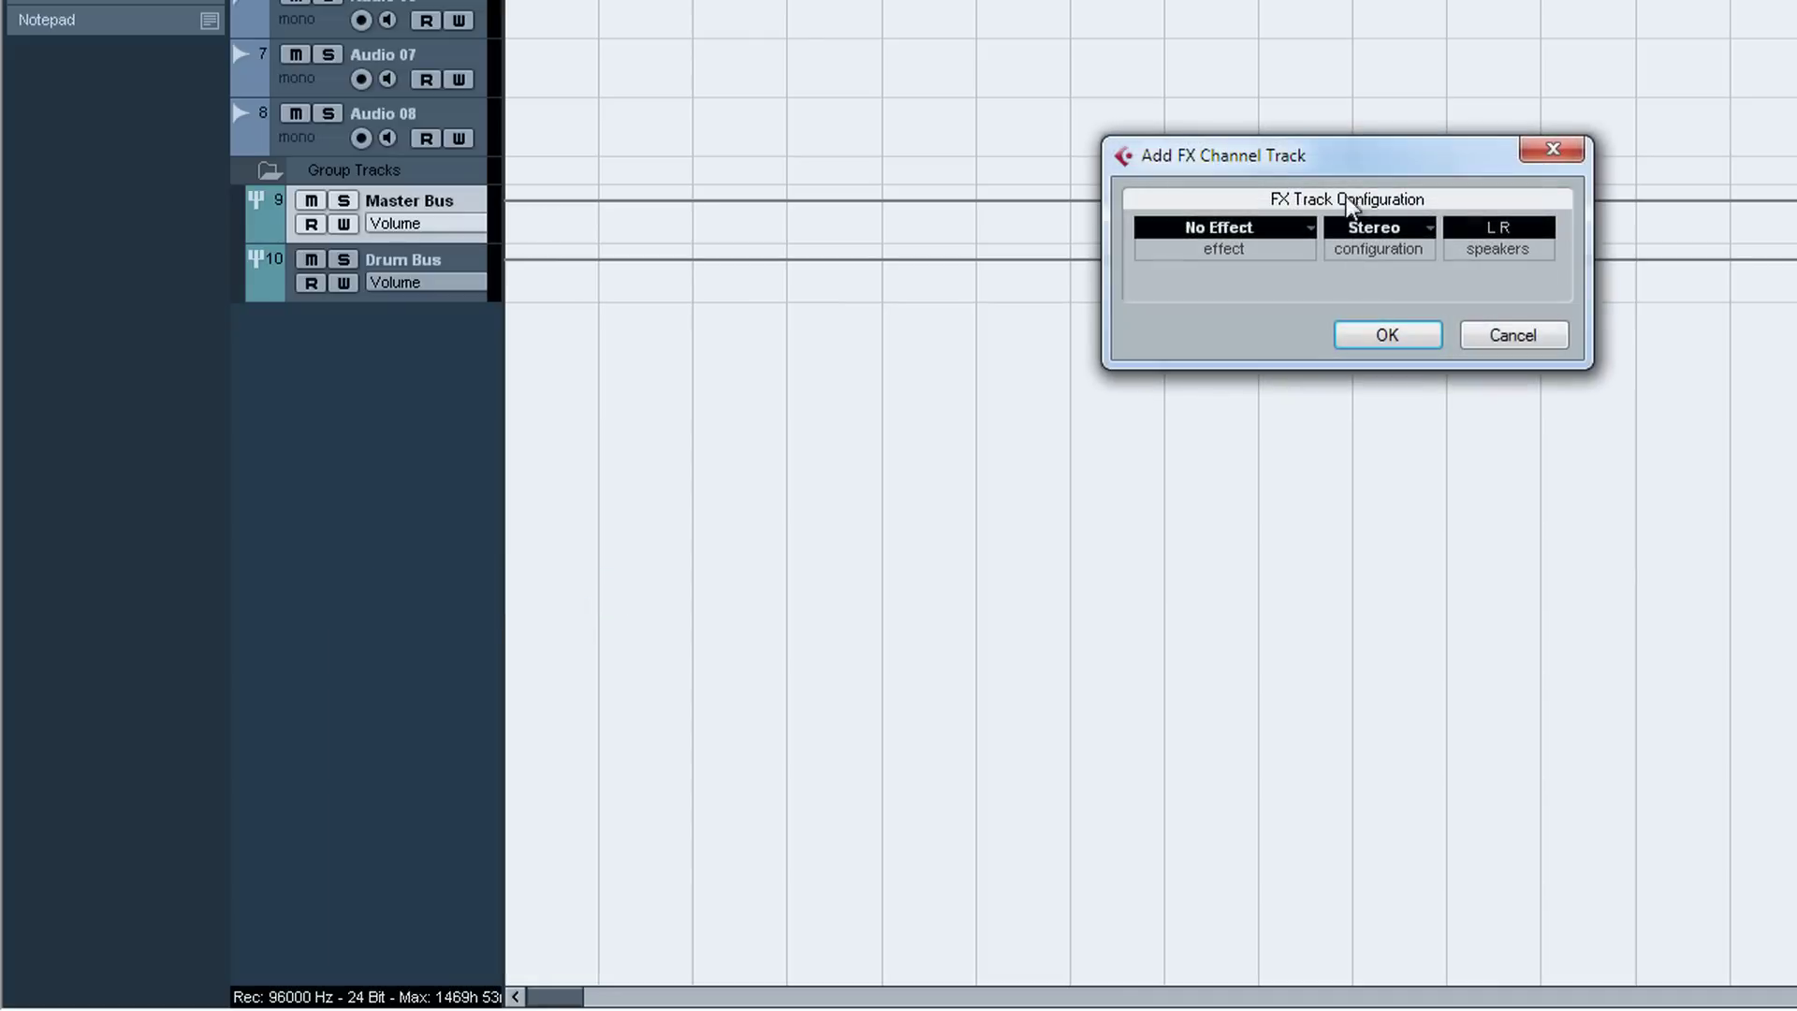
pyautogui.click(1404, 229)
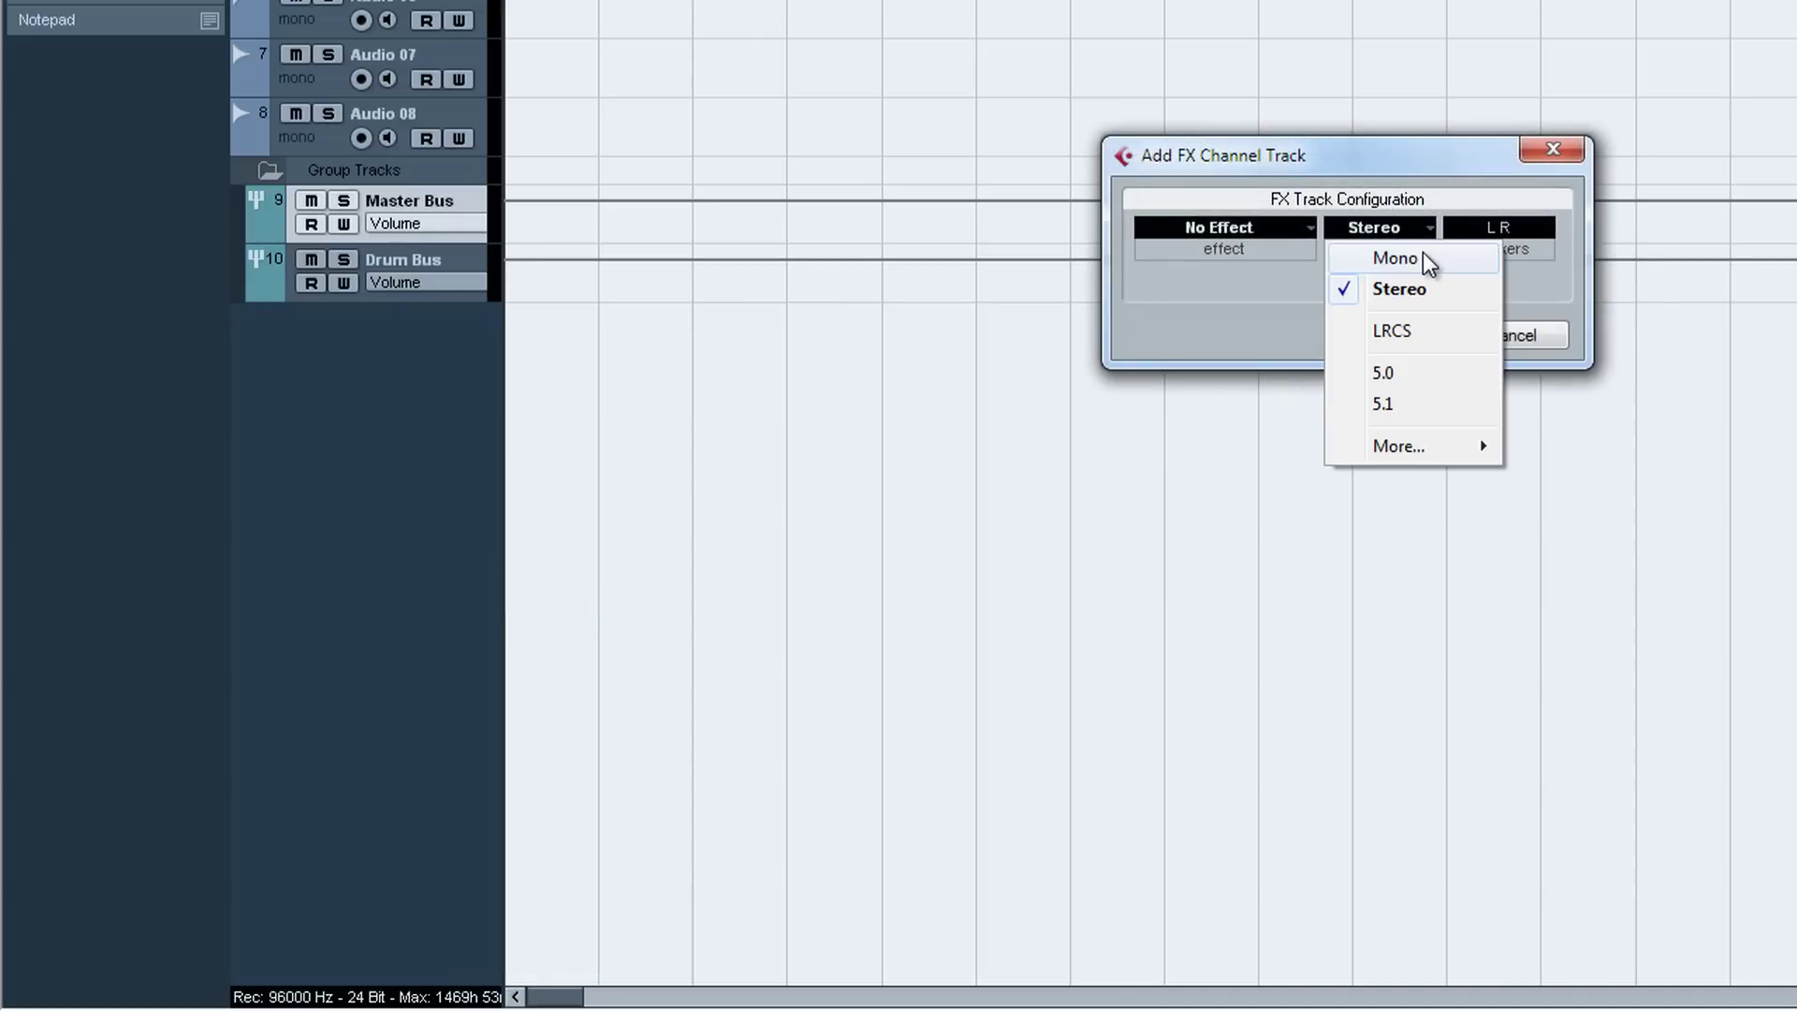
pyautogui.click(1409, 260)
pyautogui.click(1418, 229)
pyautogui.click(1419, 291)
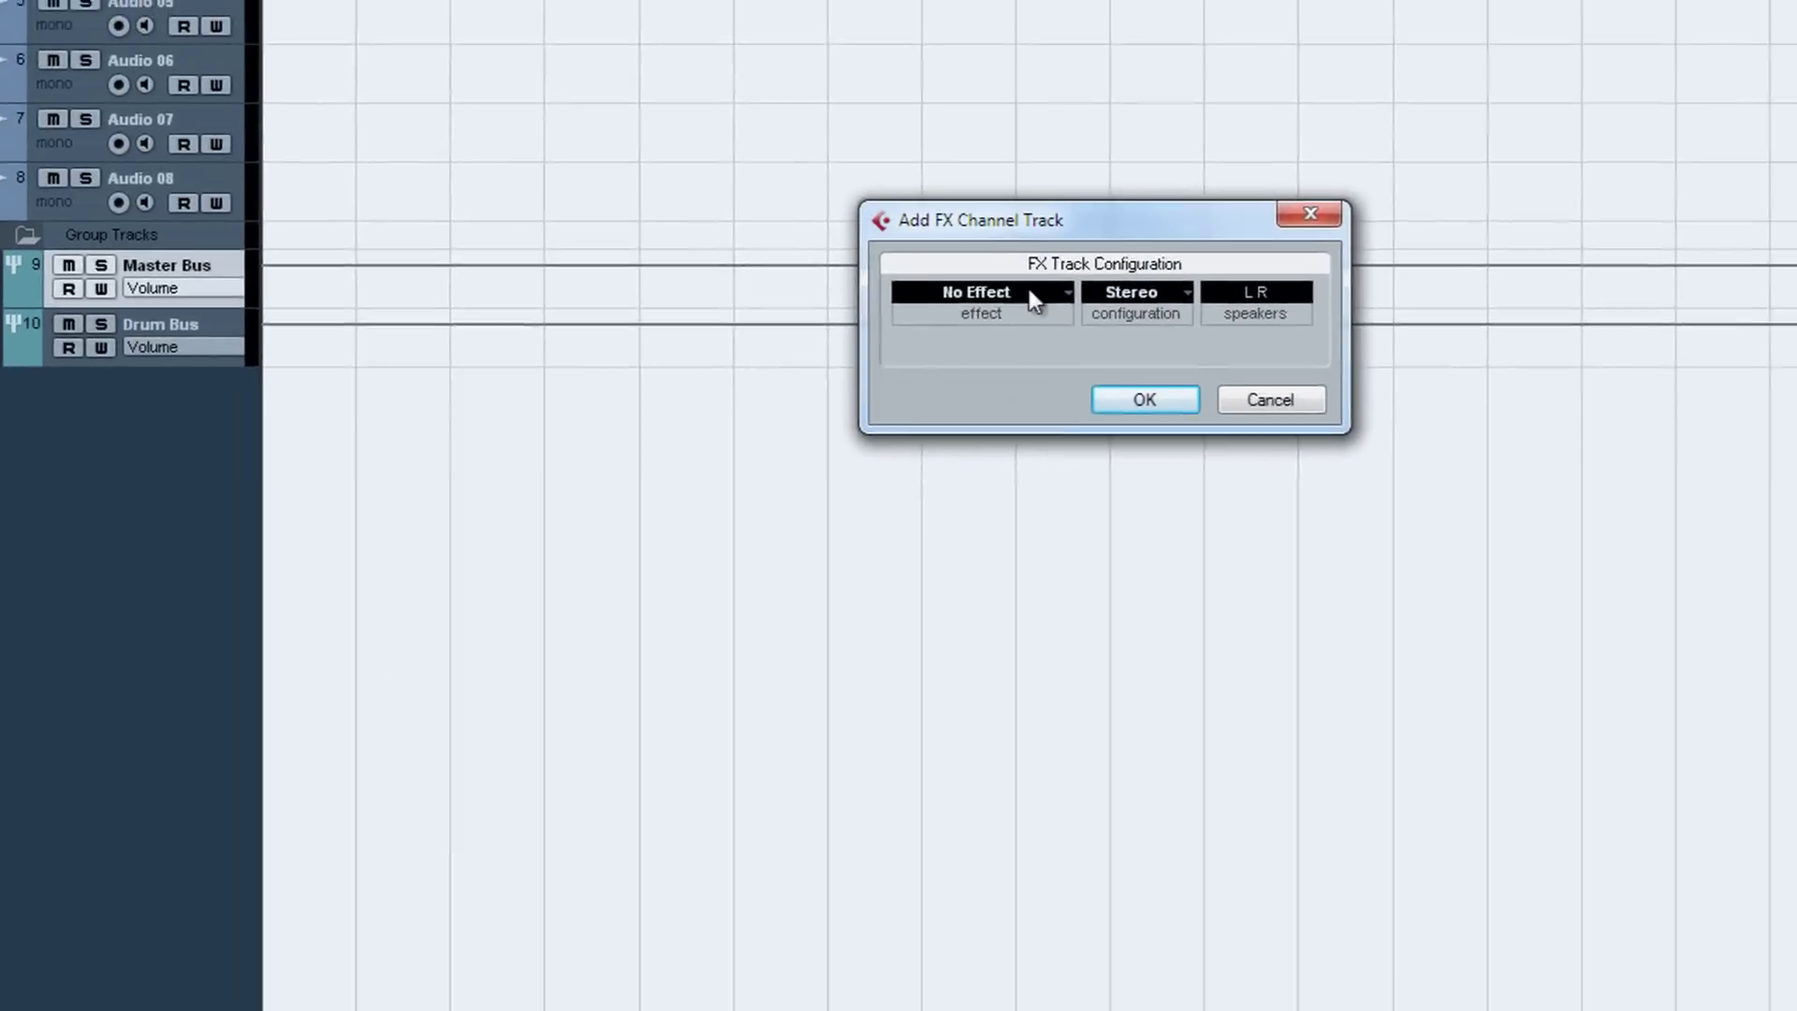
pyautogui.click(1254, 228)
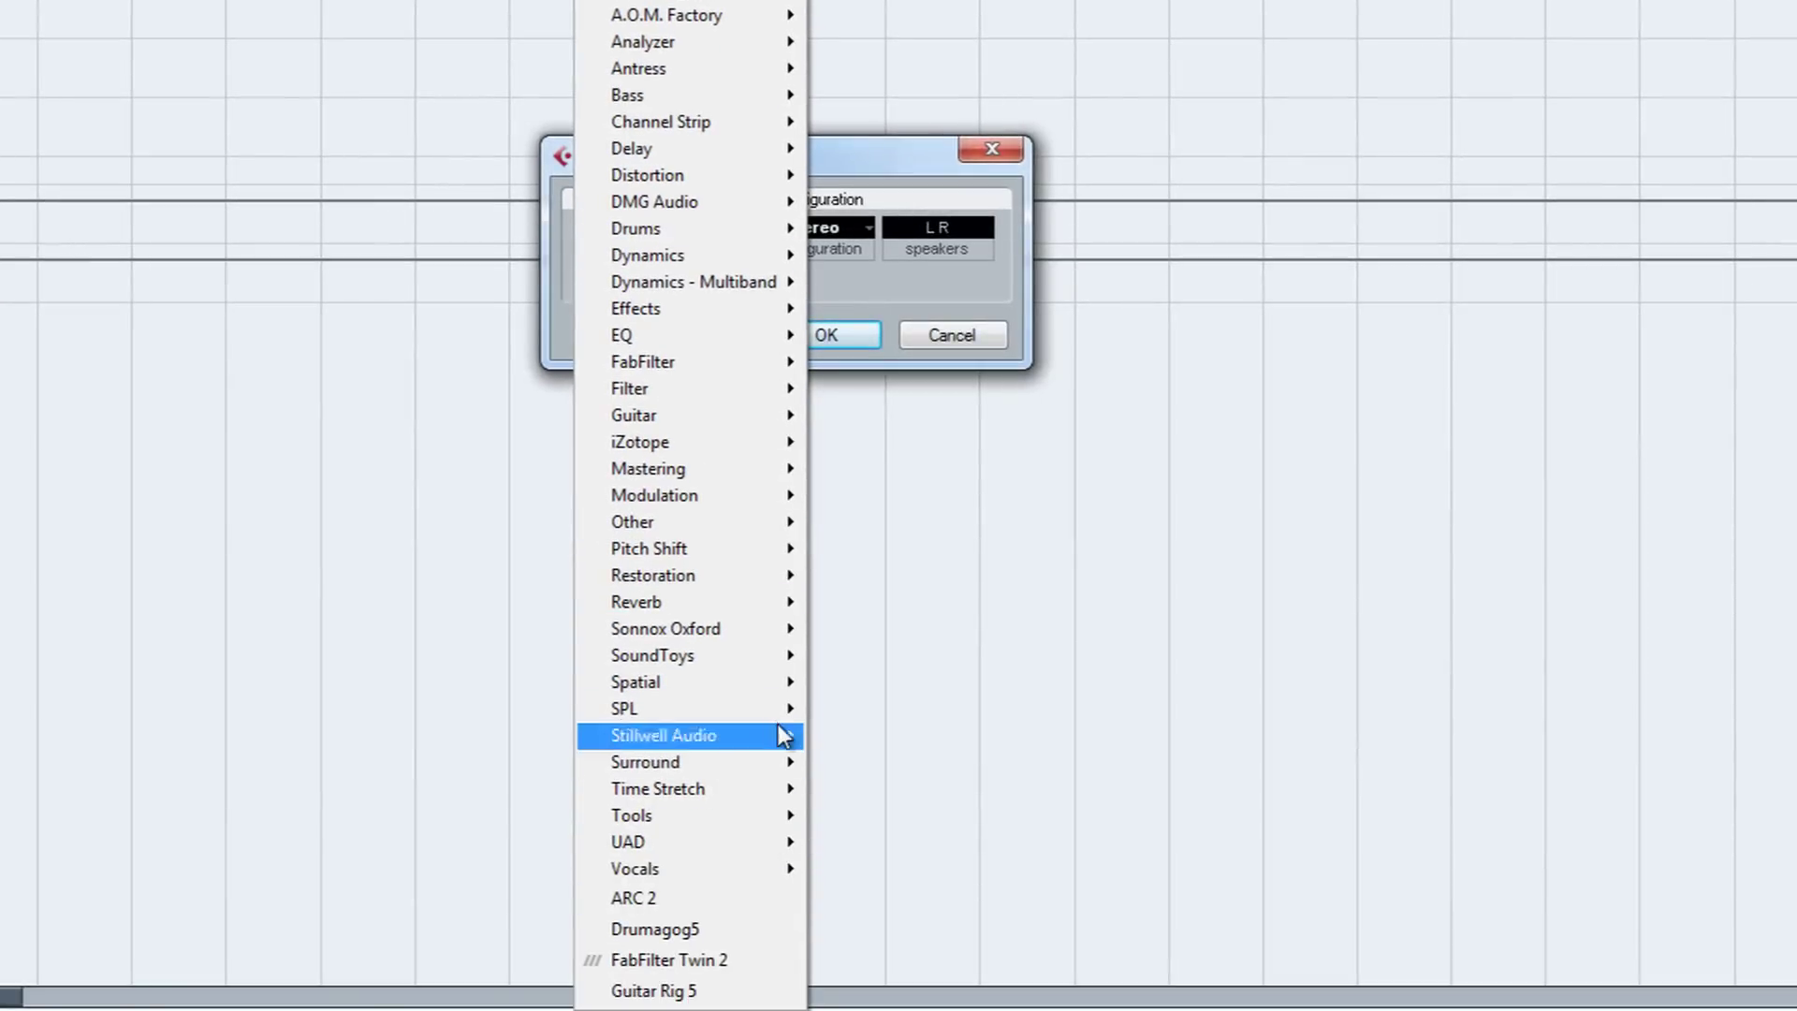
pyautogui.moveTo(754, 750)
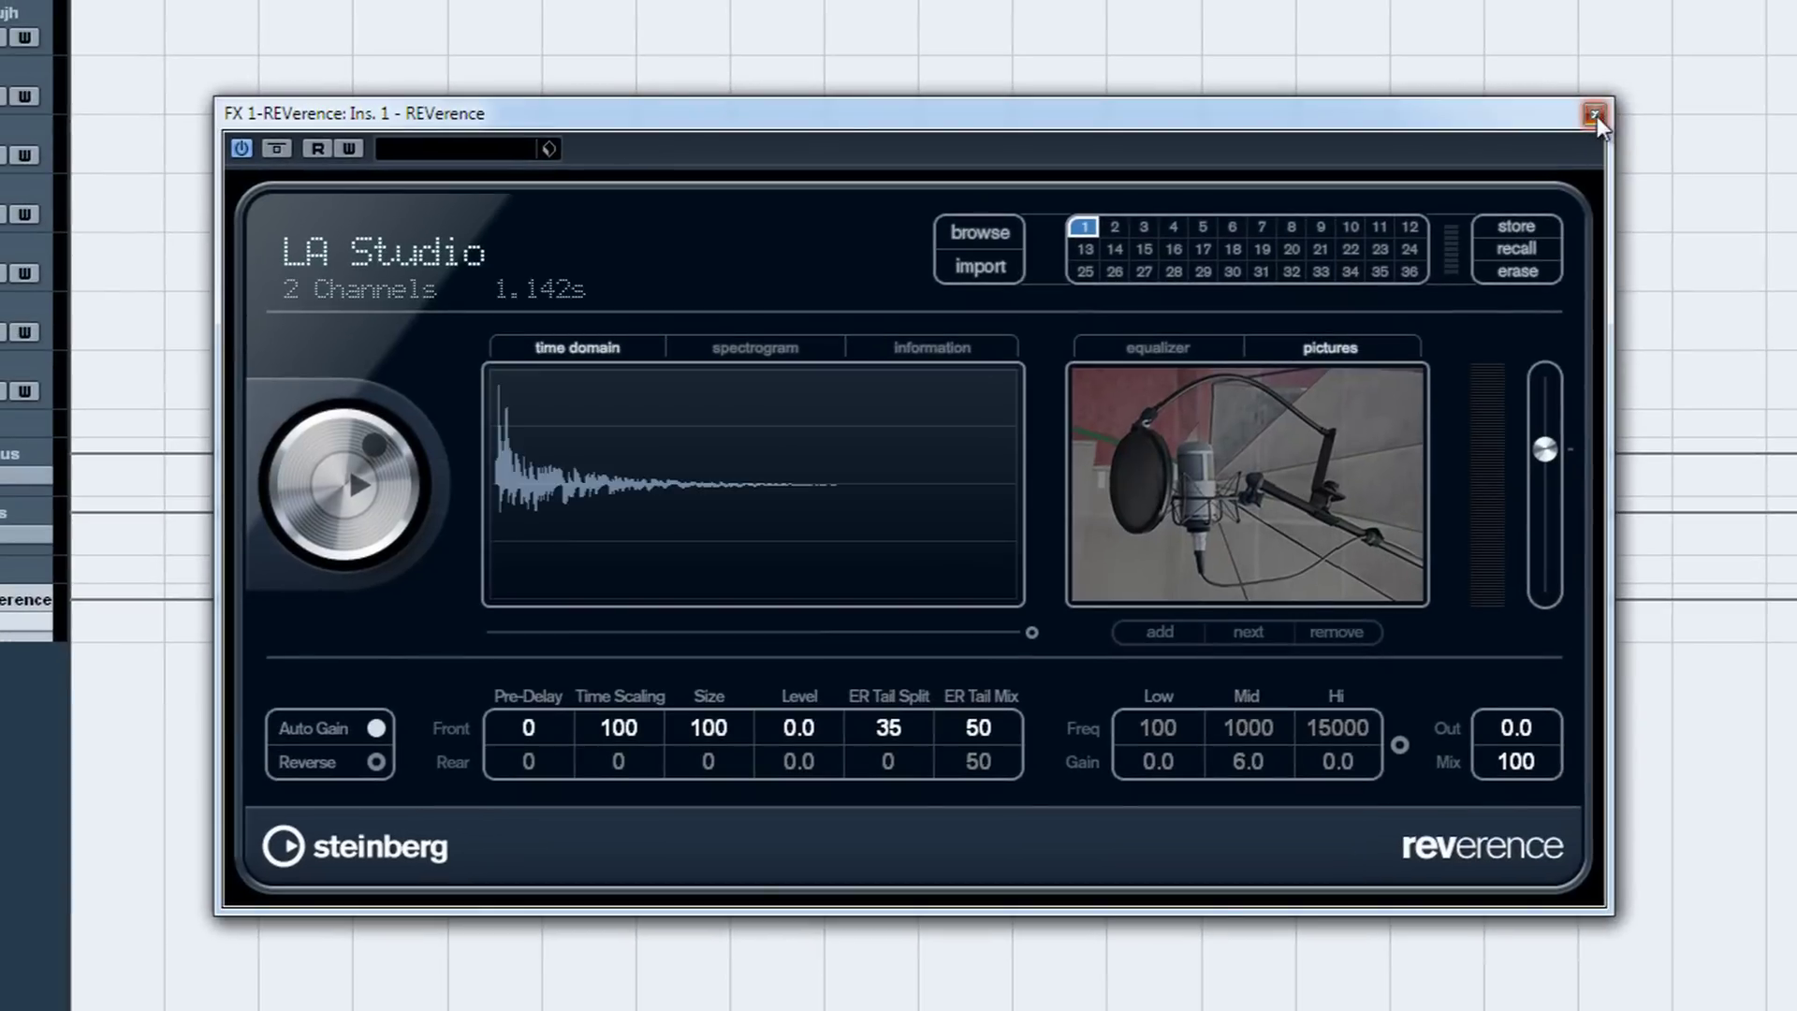
pyautogui.click(1594, 112)
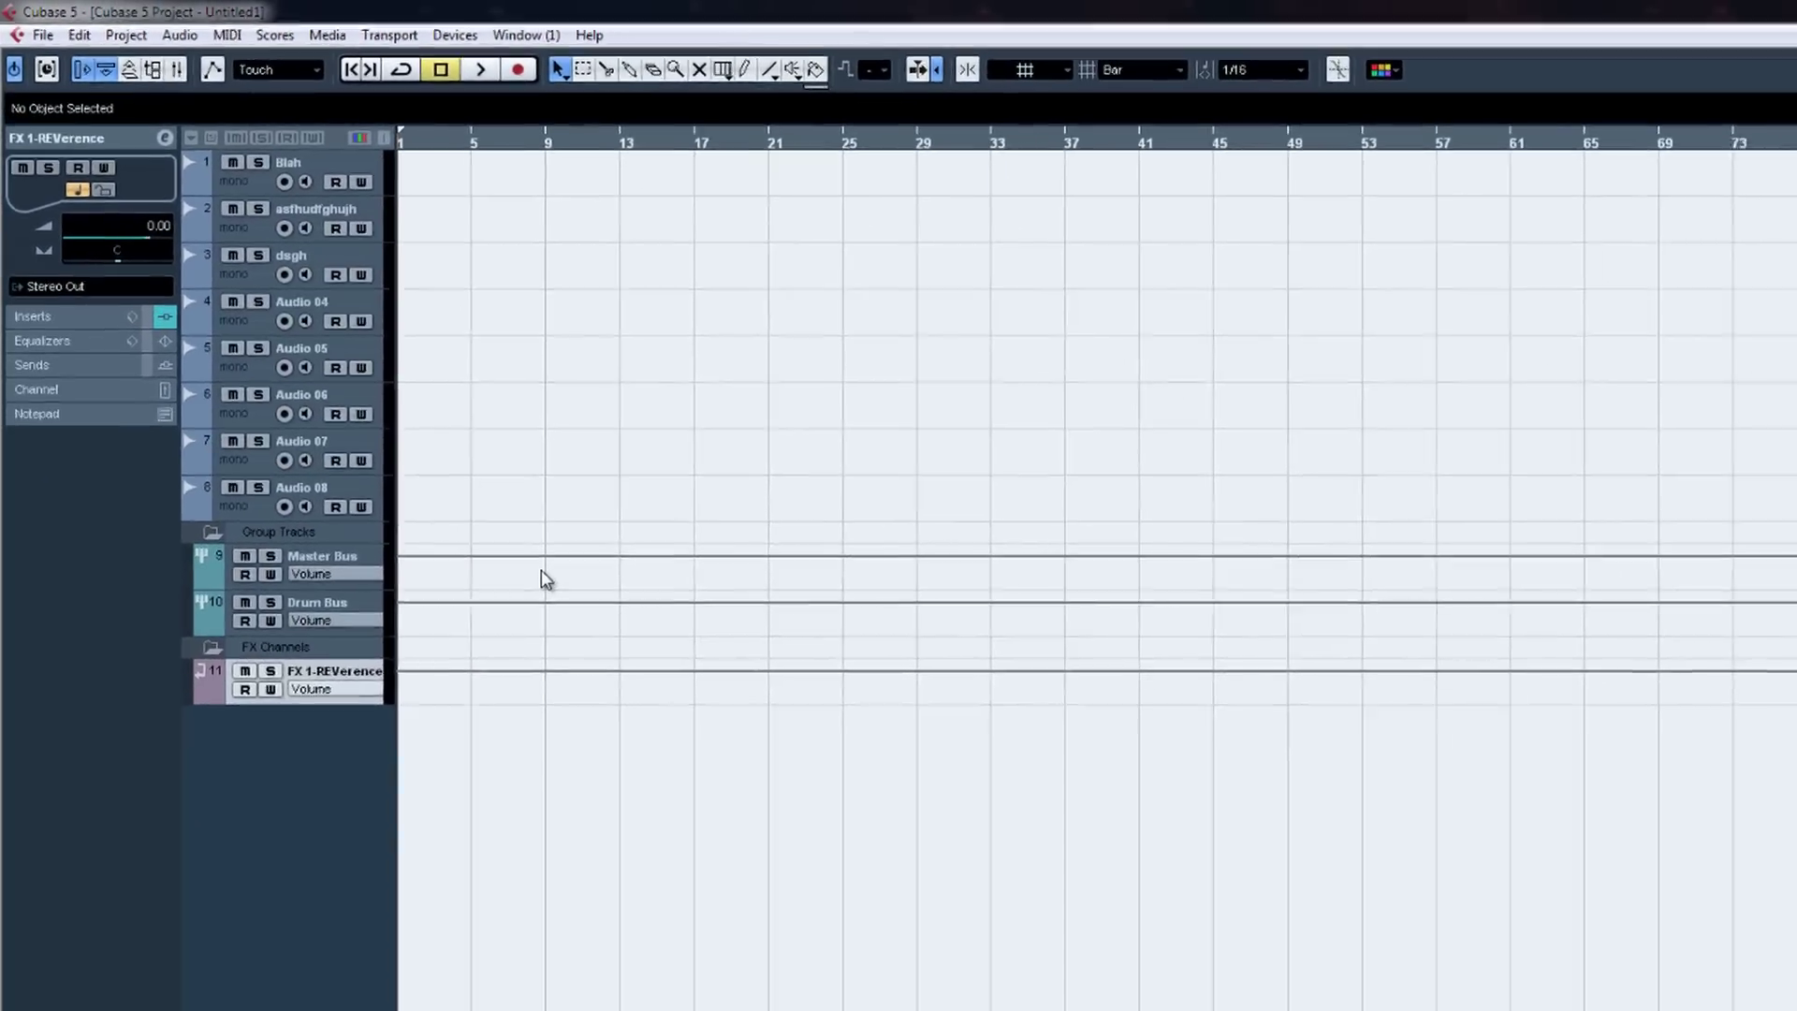
# Step: Open the Mixer with its extended section and widen it to show Mono In 1–14 and Stereo In
pyautogui.press('F3')
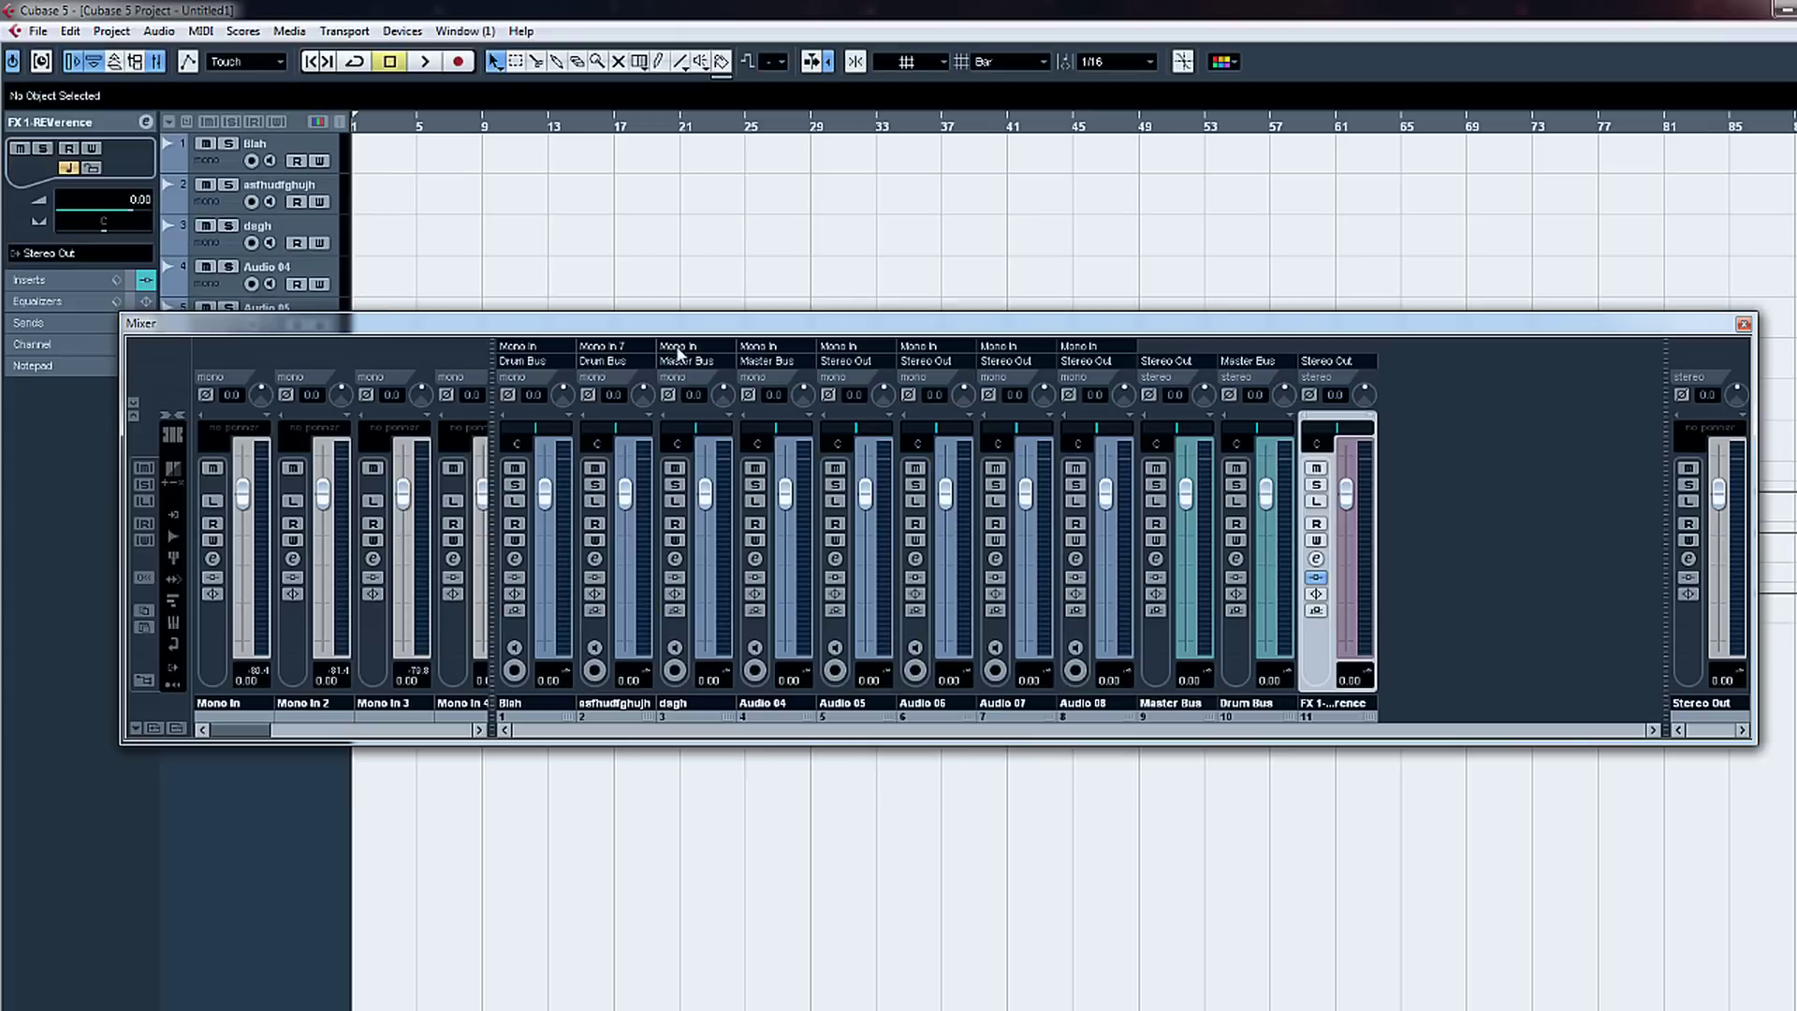
pyautogui.moveTo(676, 332)
pyautogui.mouseDown()
pyautogui.moveTo(667, 296)
pyautogui.moveTo(656, 347)
pyautogui.mouseUp()
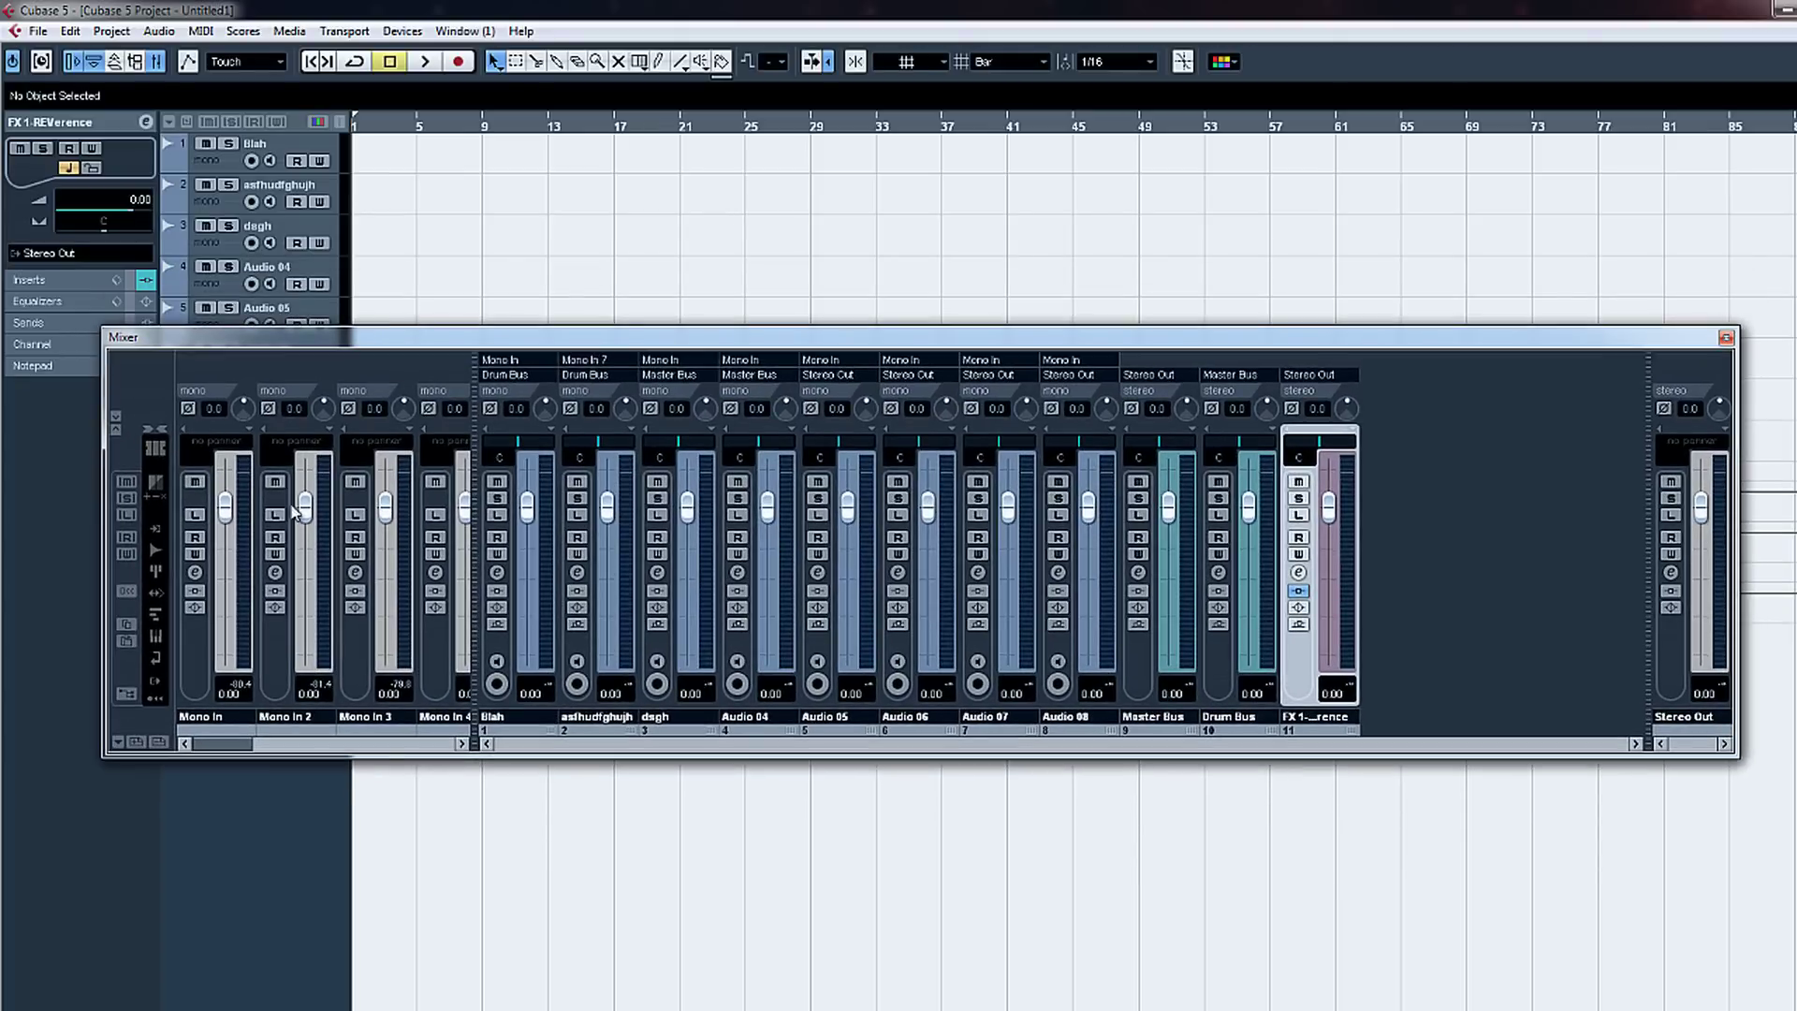
pyautogui.click(118, 430)
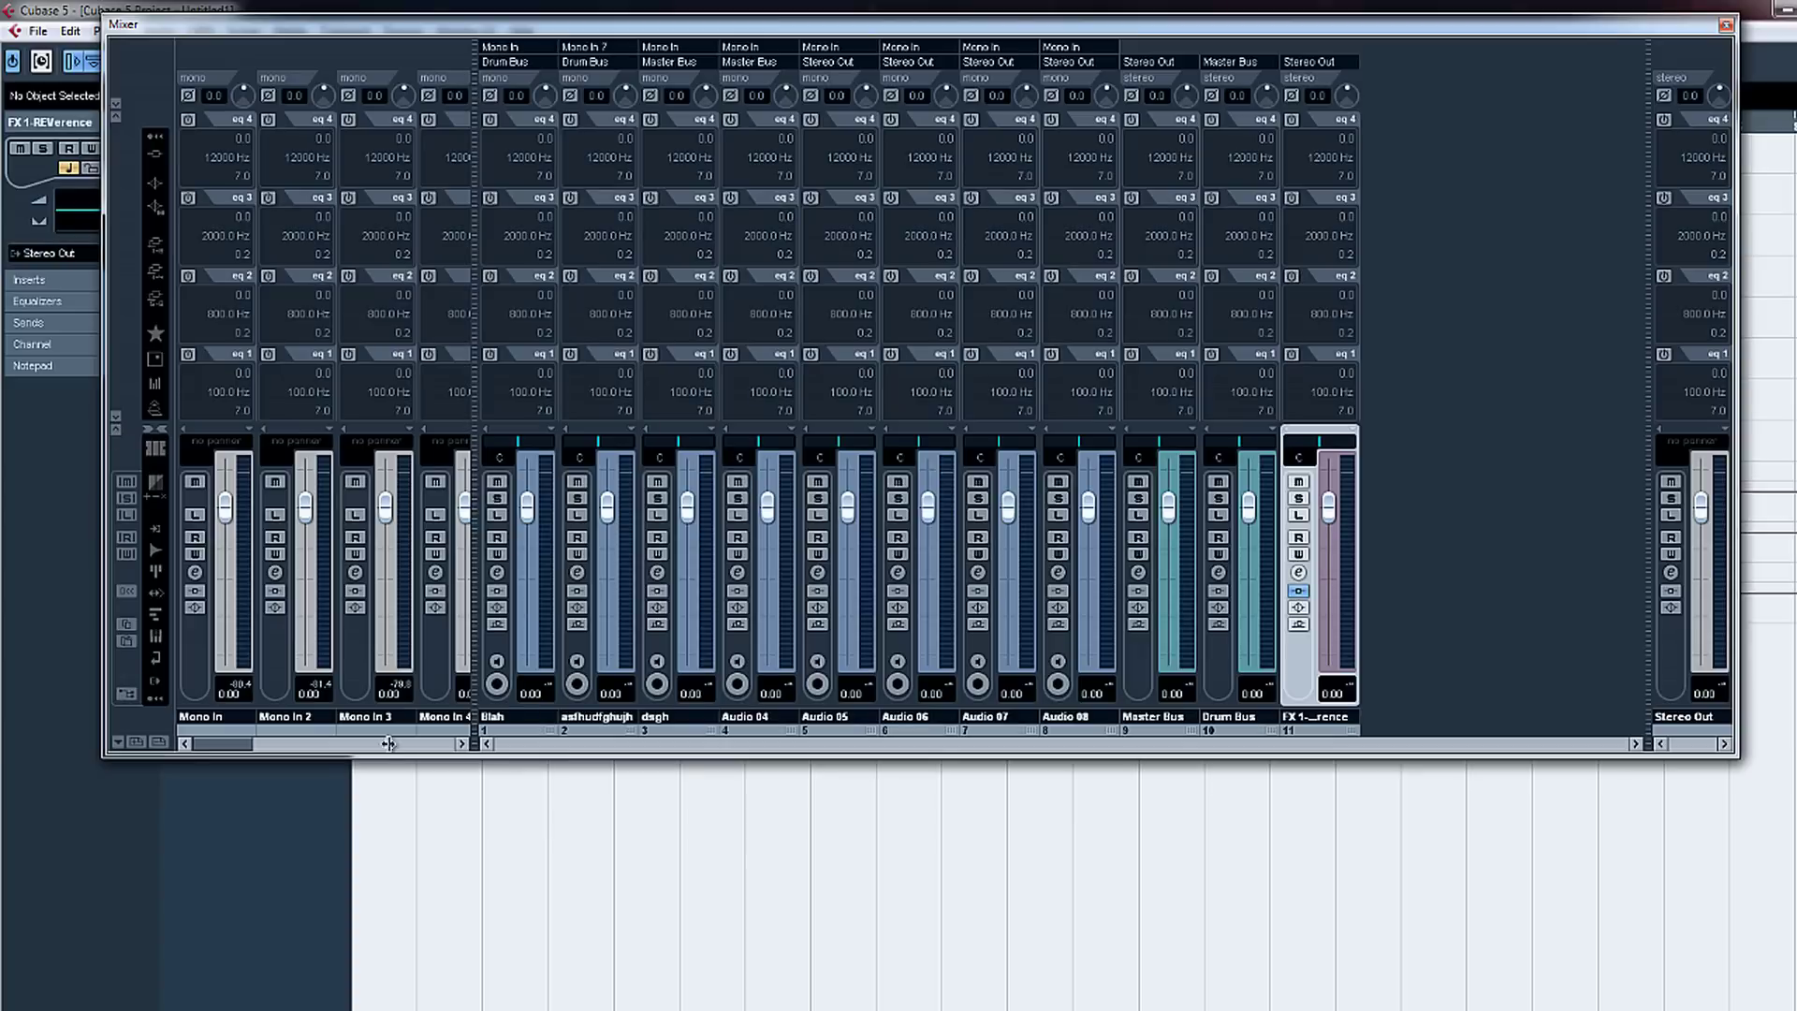
pyautogui.moveTo(478, 546); pyautogui.dragTo(1432, 533)
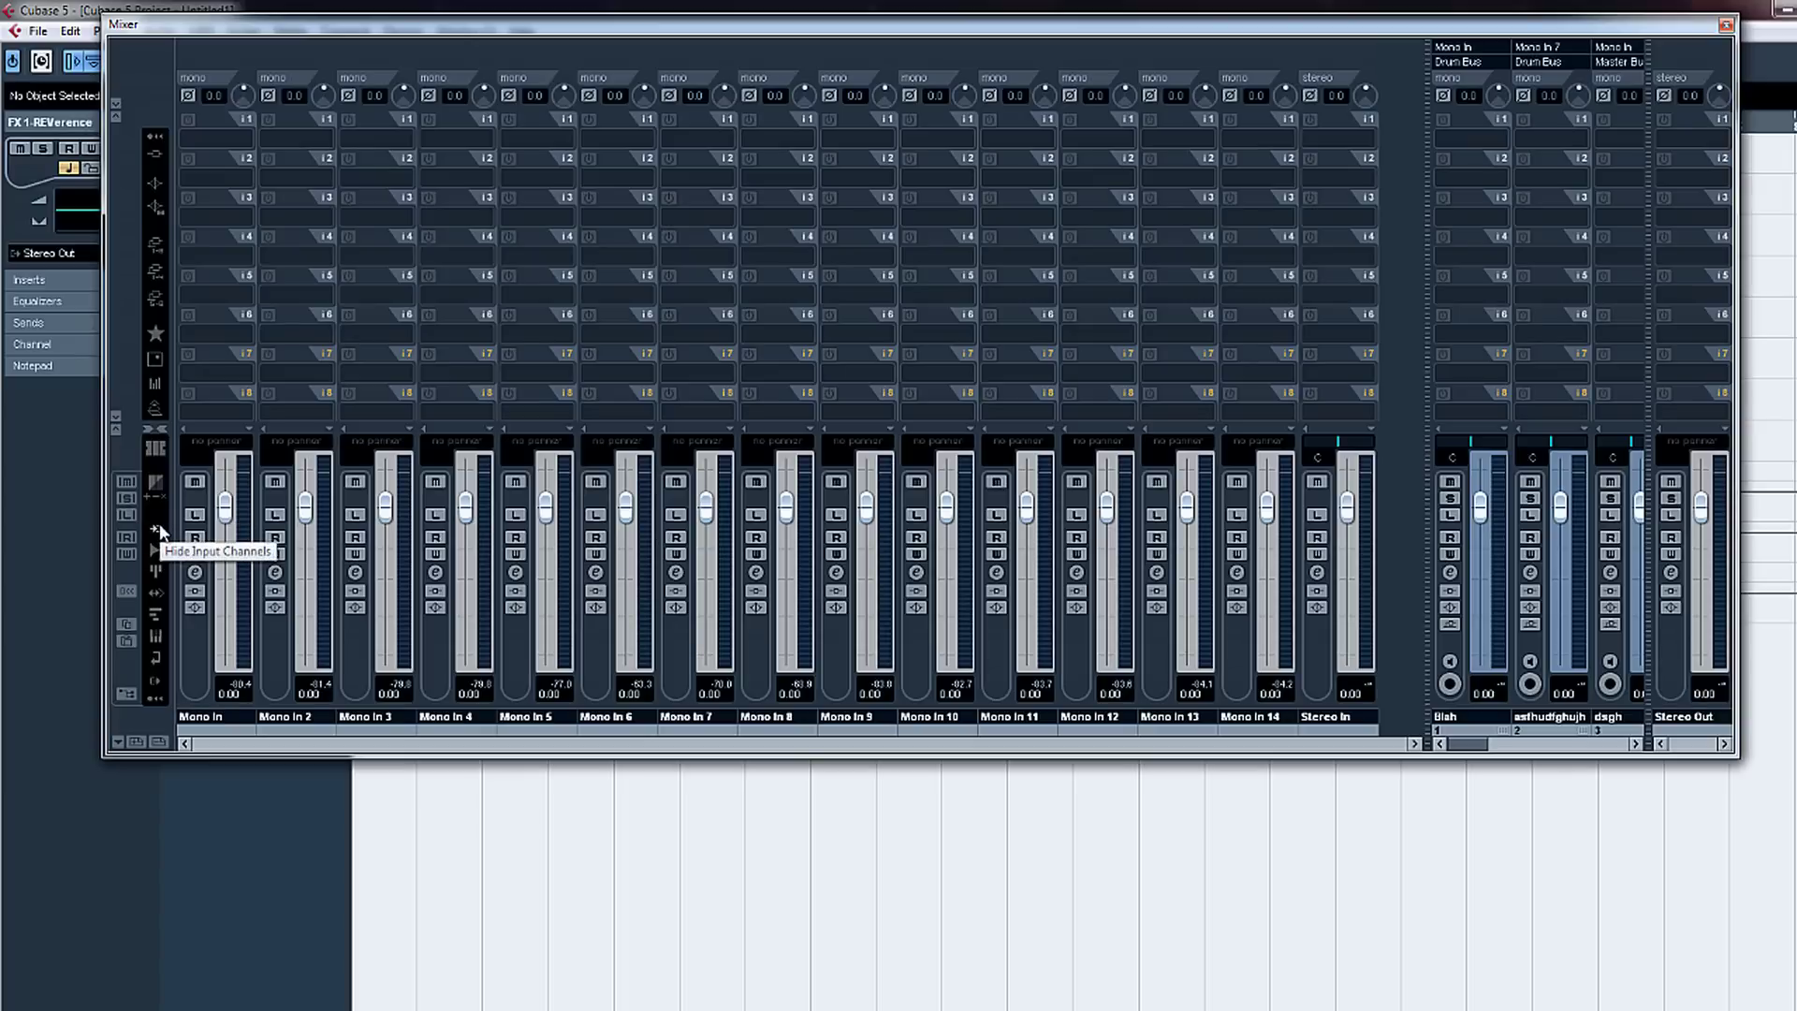
# Step: Hide the input channels and insert Compressor on the Blah channel's first insert slot
pyautogui.click(156, 530)
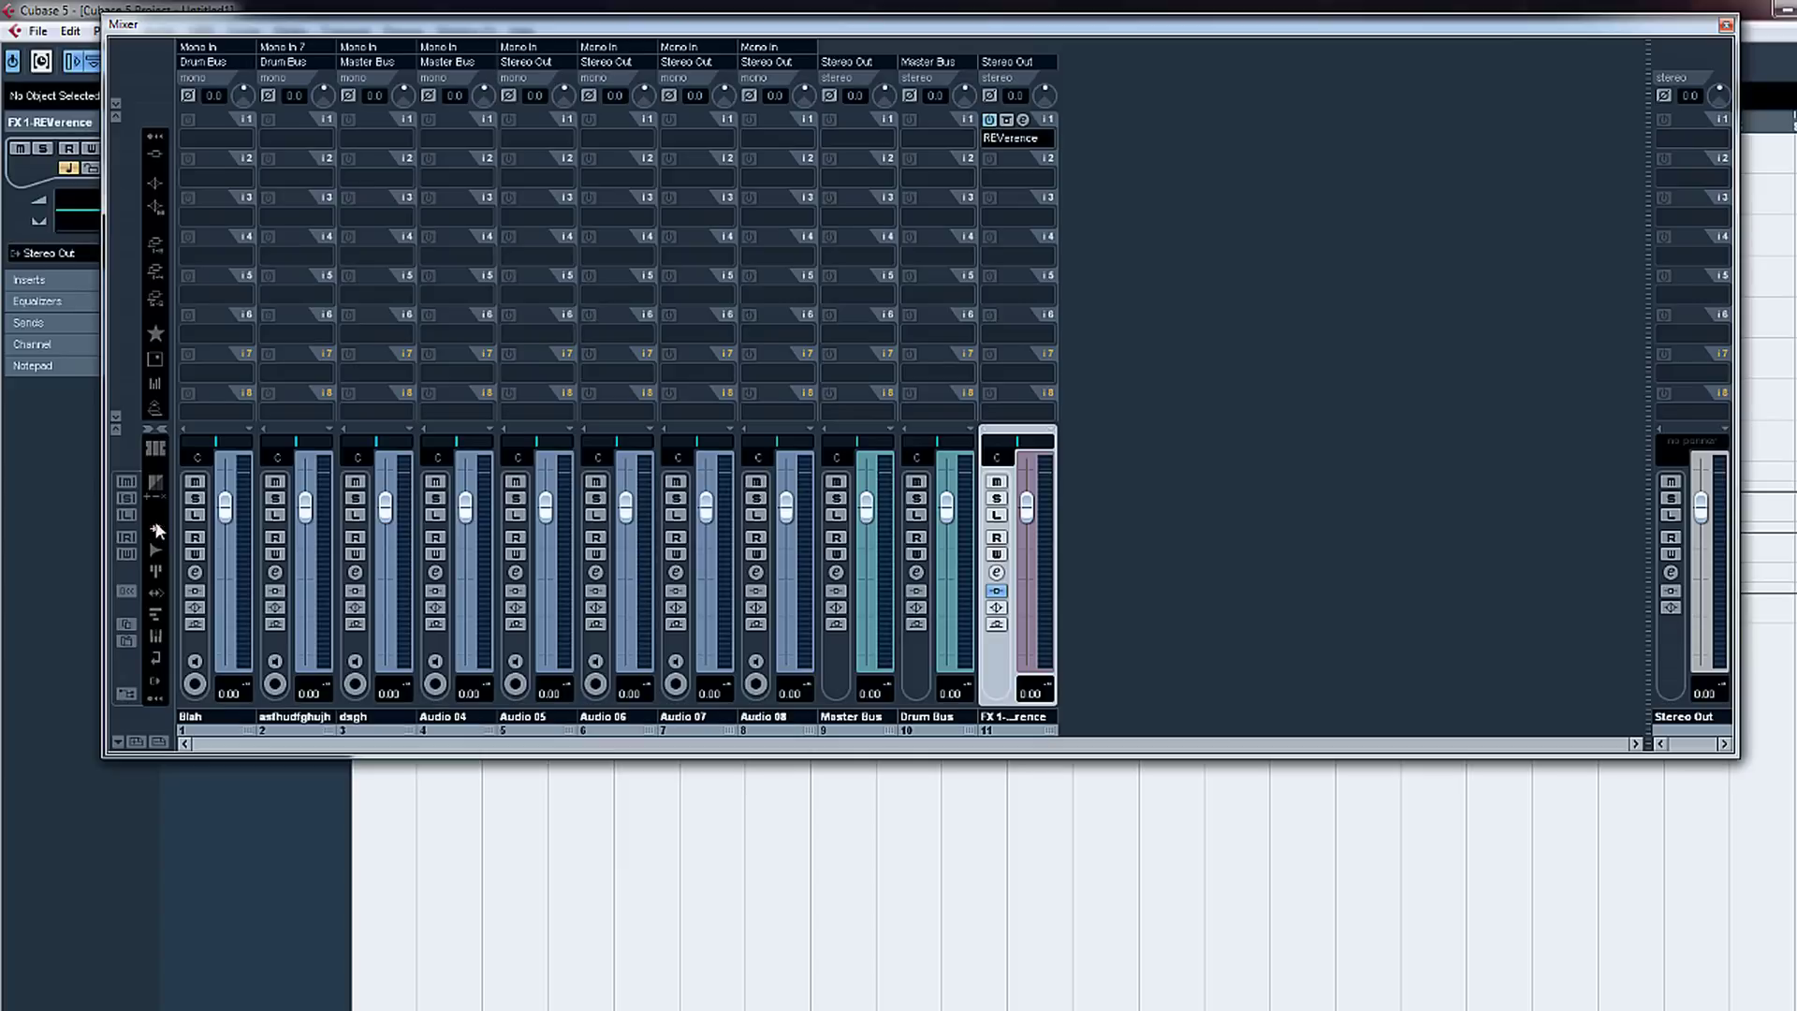
pyautogui.click(245, 317)
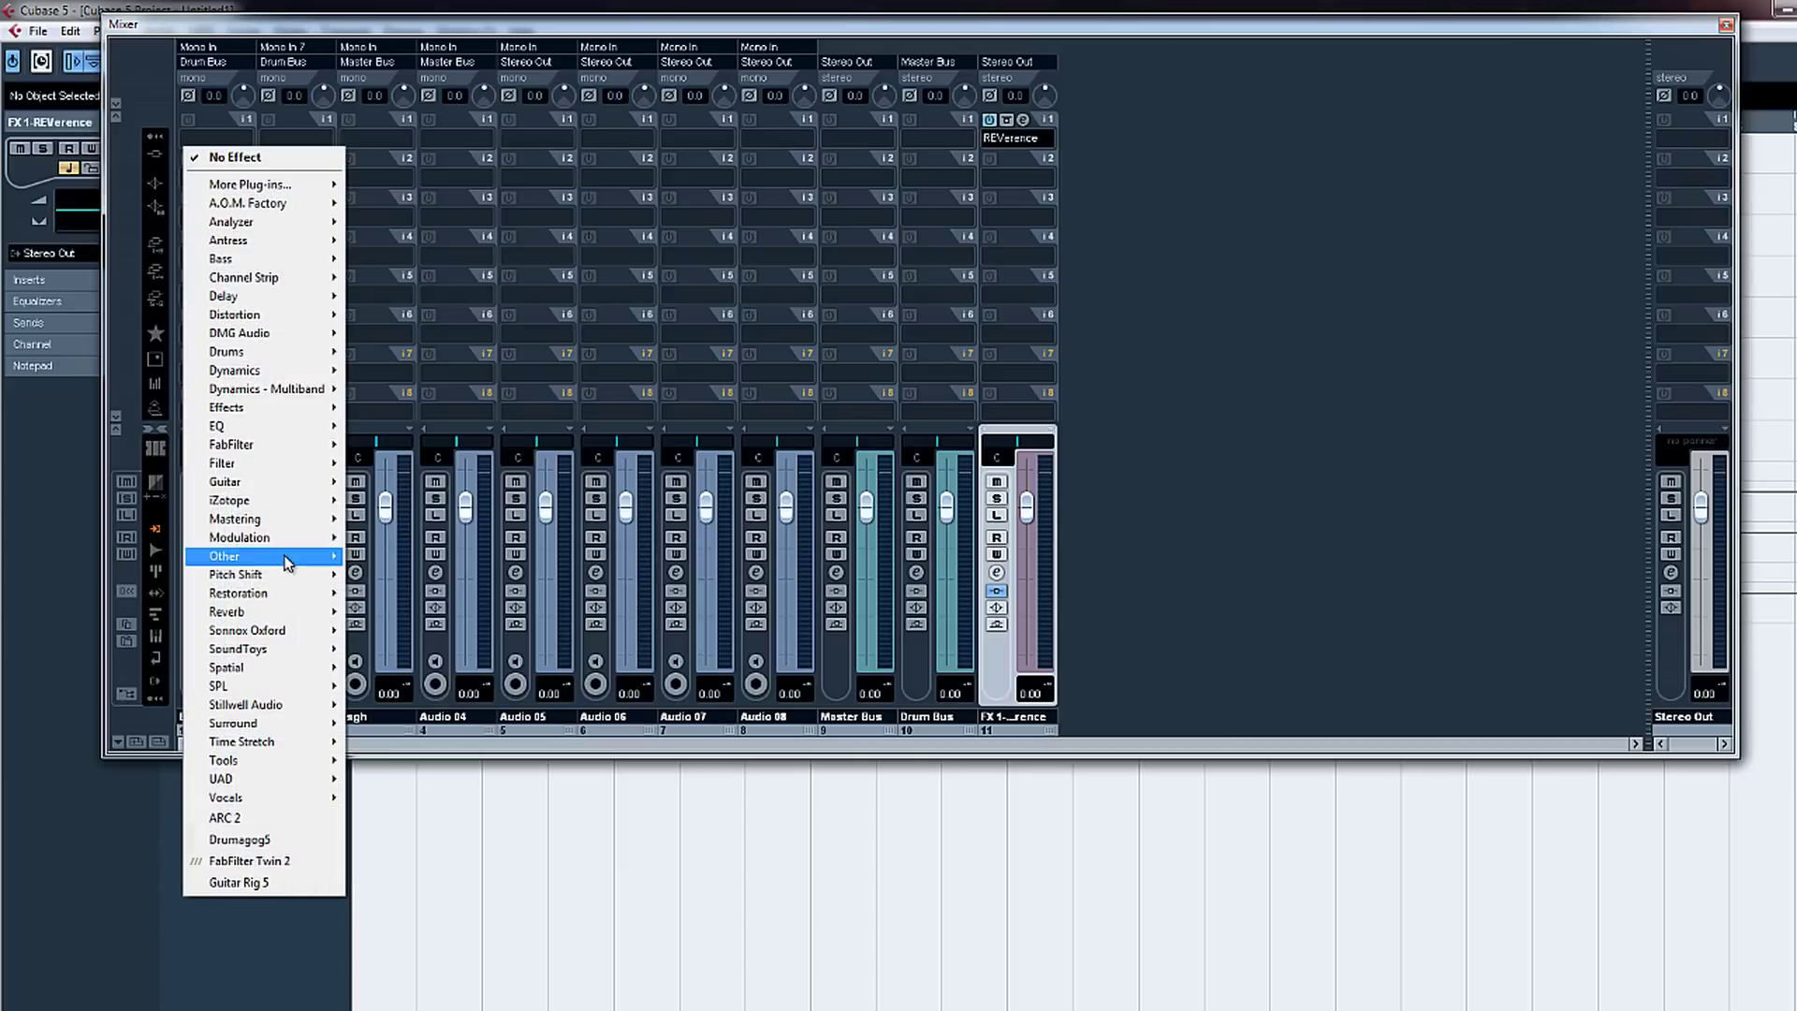
pyautogui.moveTo(252, 370)
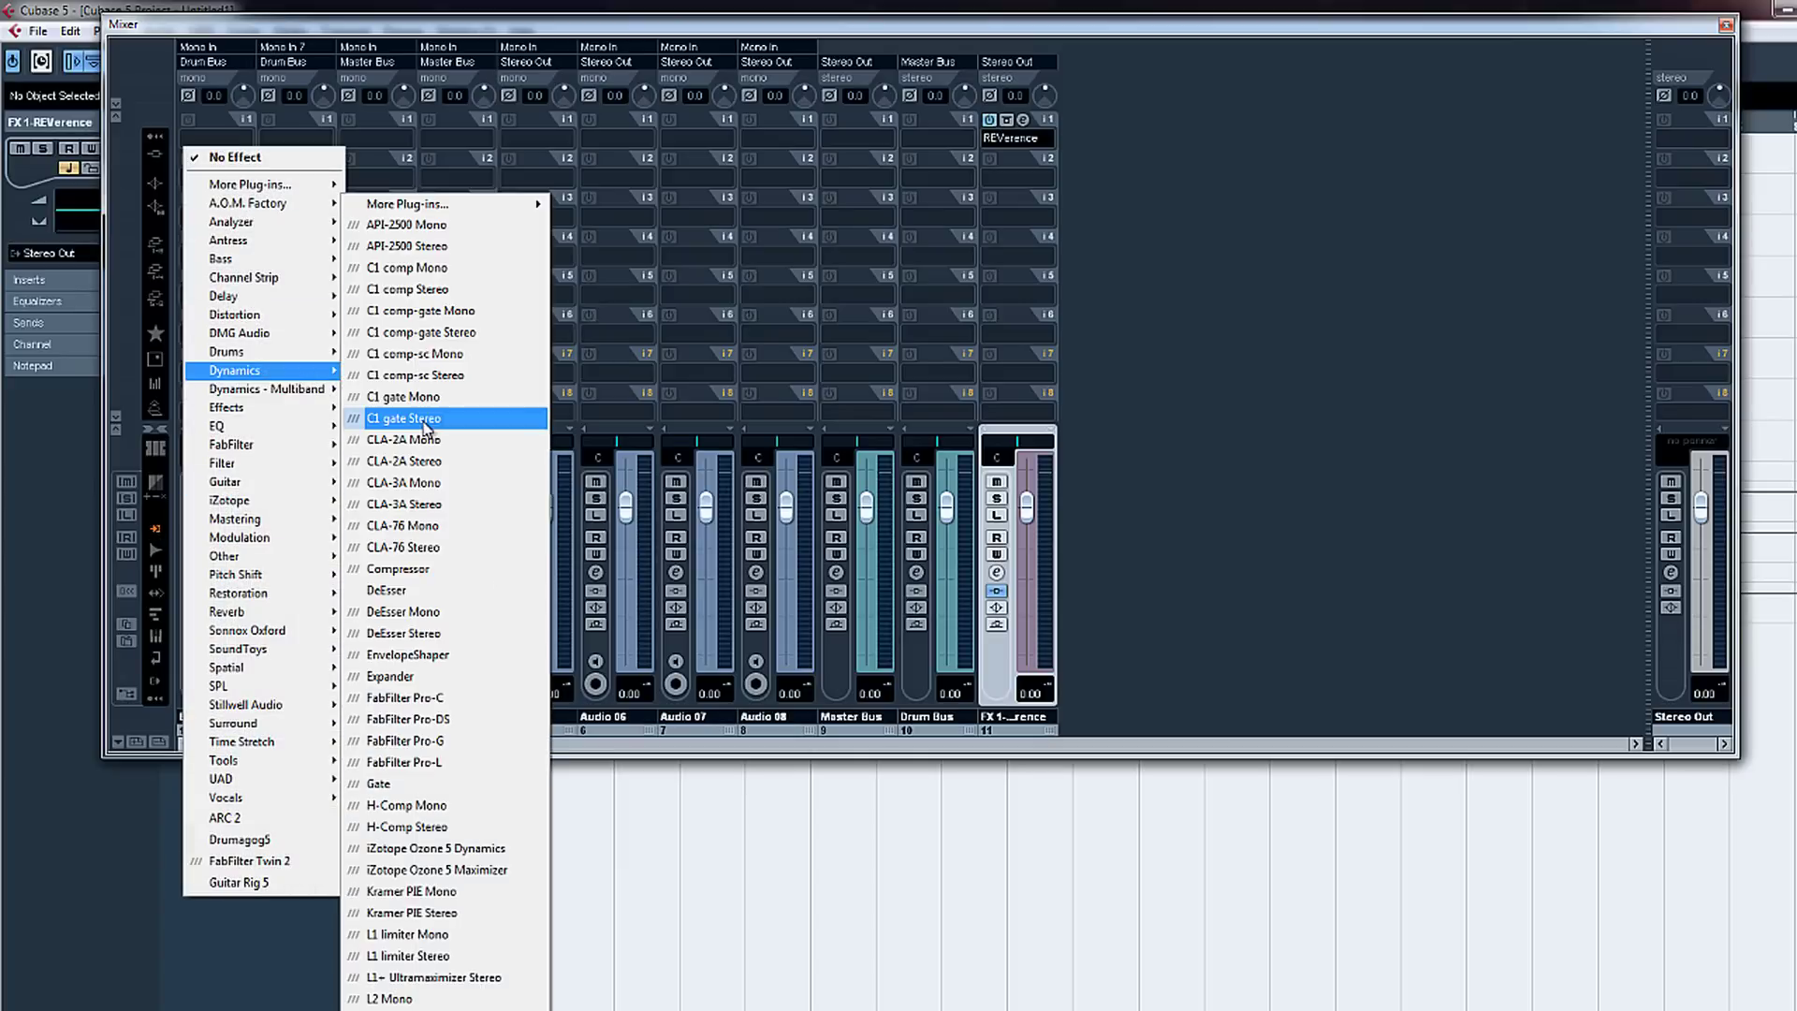
pyautogui.click(440, 569)
pyautogui.click(1158, 411)
# Step: Insert FabFilter Pro-Q in the Blah channel's second insert slot
pyautogui.click(215, 177)
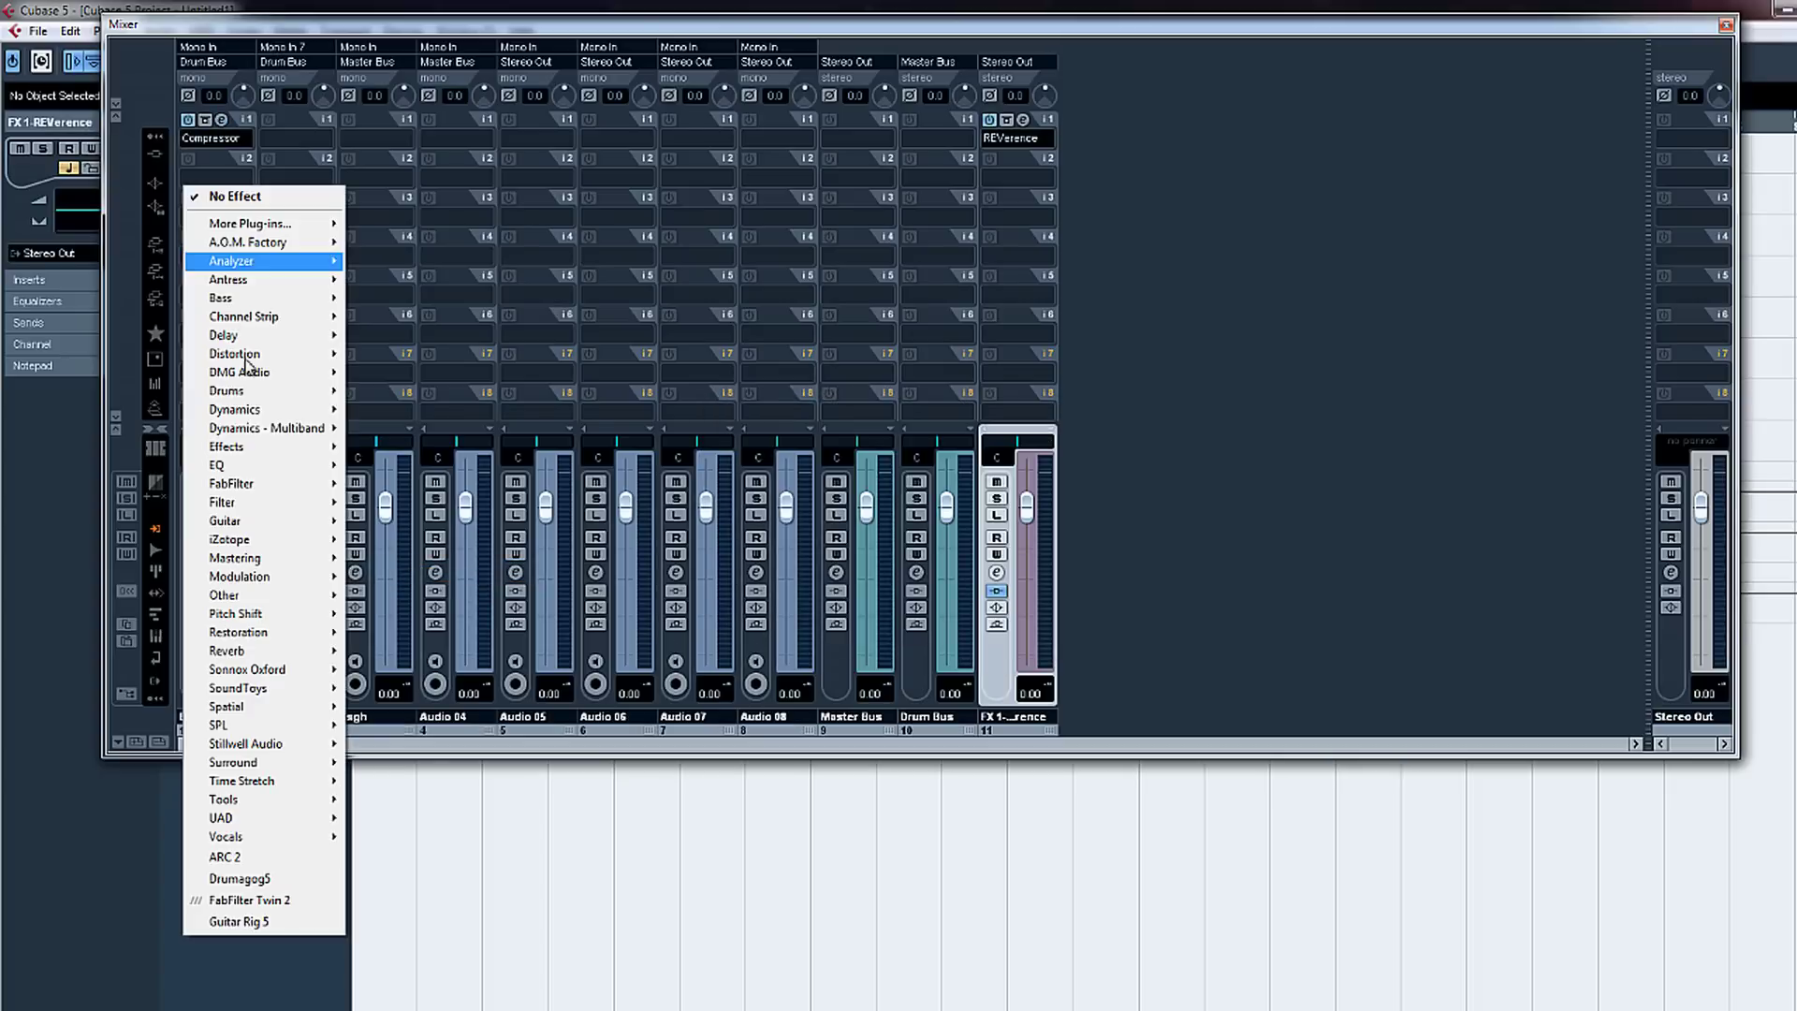
pyautogui.moveTo(290, 468)
pyautogui.click(412, 374)
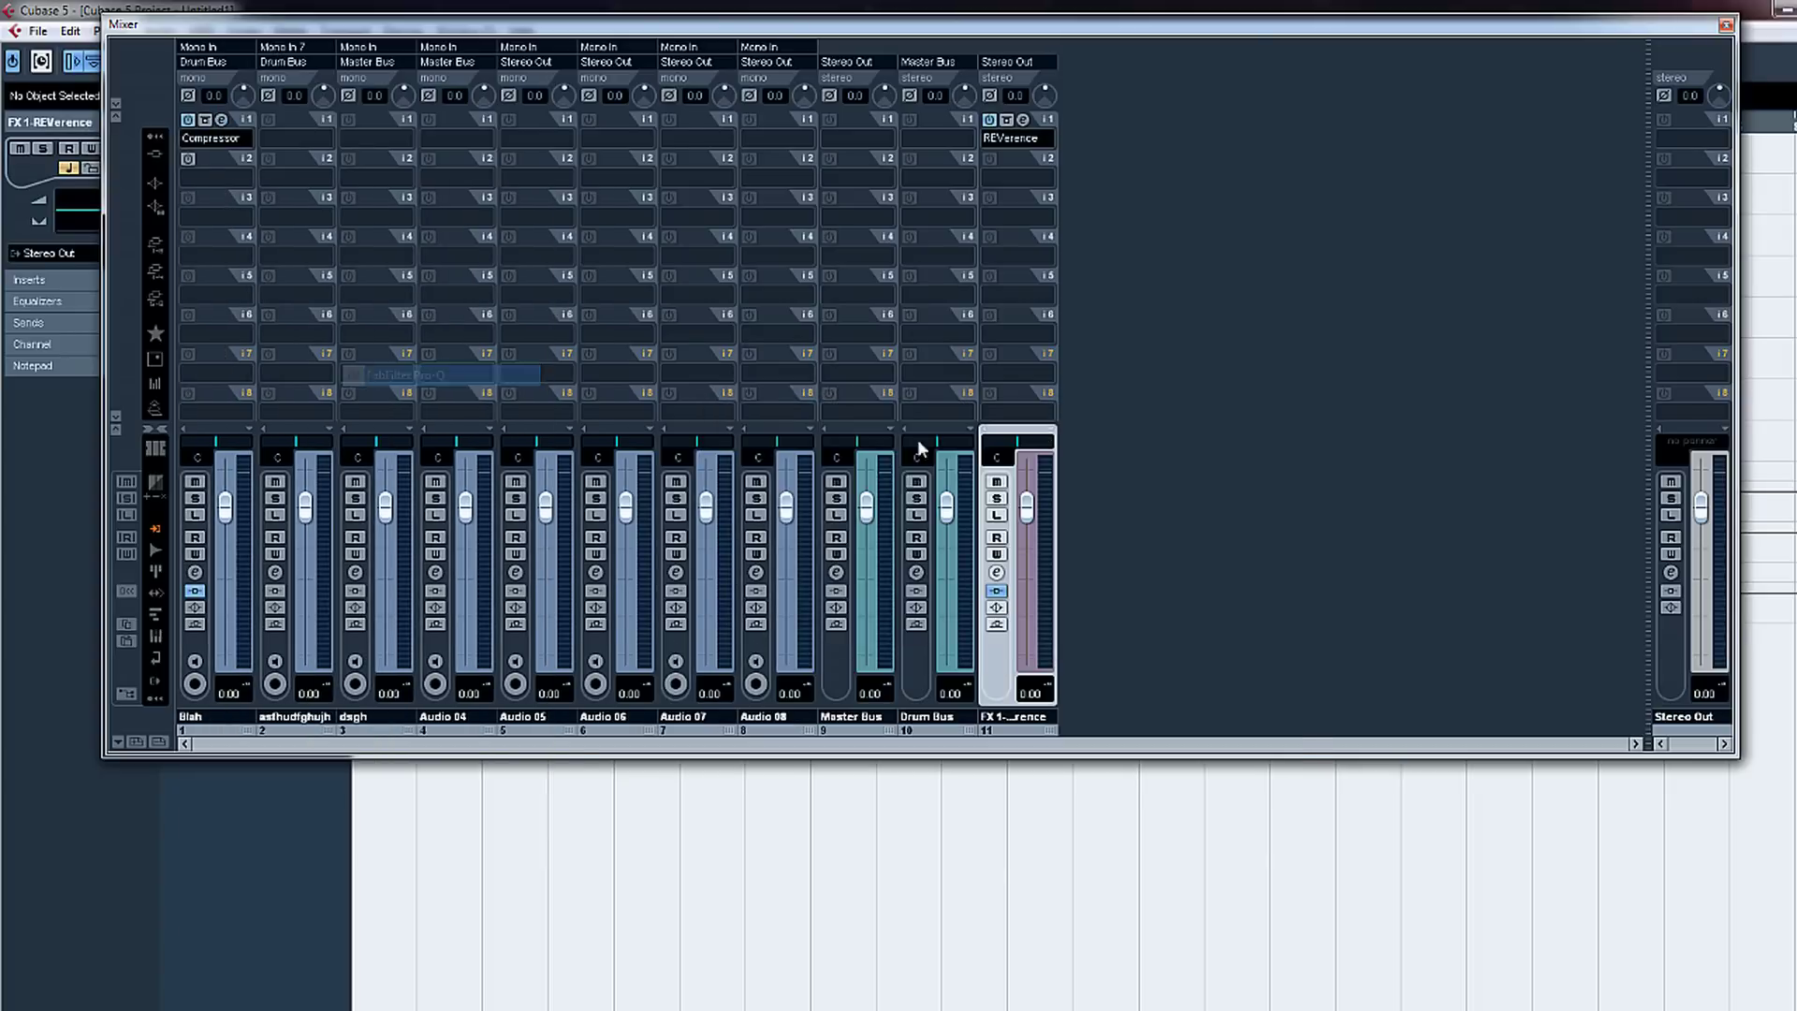
pyautogui.click(1283, 283)
# Step: Set both Blah insert slots back to No Effect, removing Compressor and Pro-Q
pyautogui.click(216, 138)
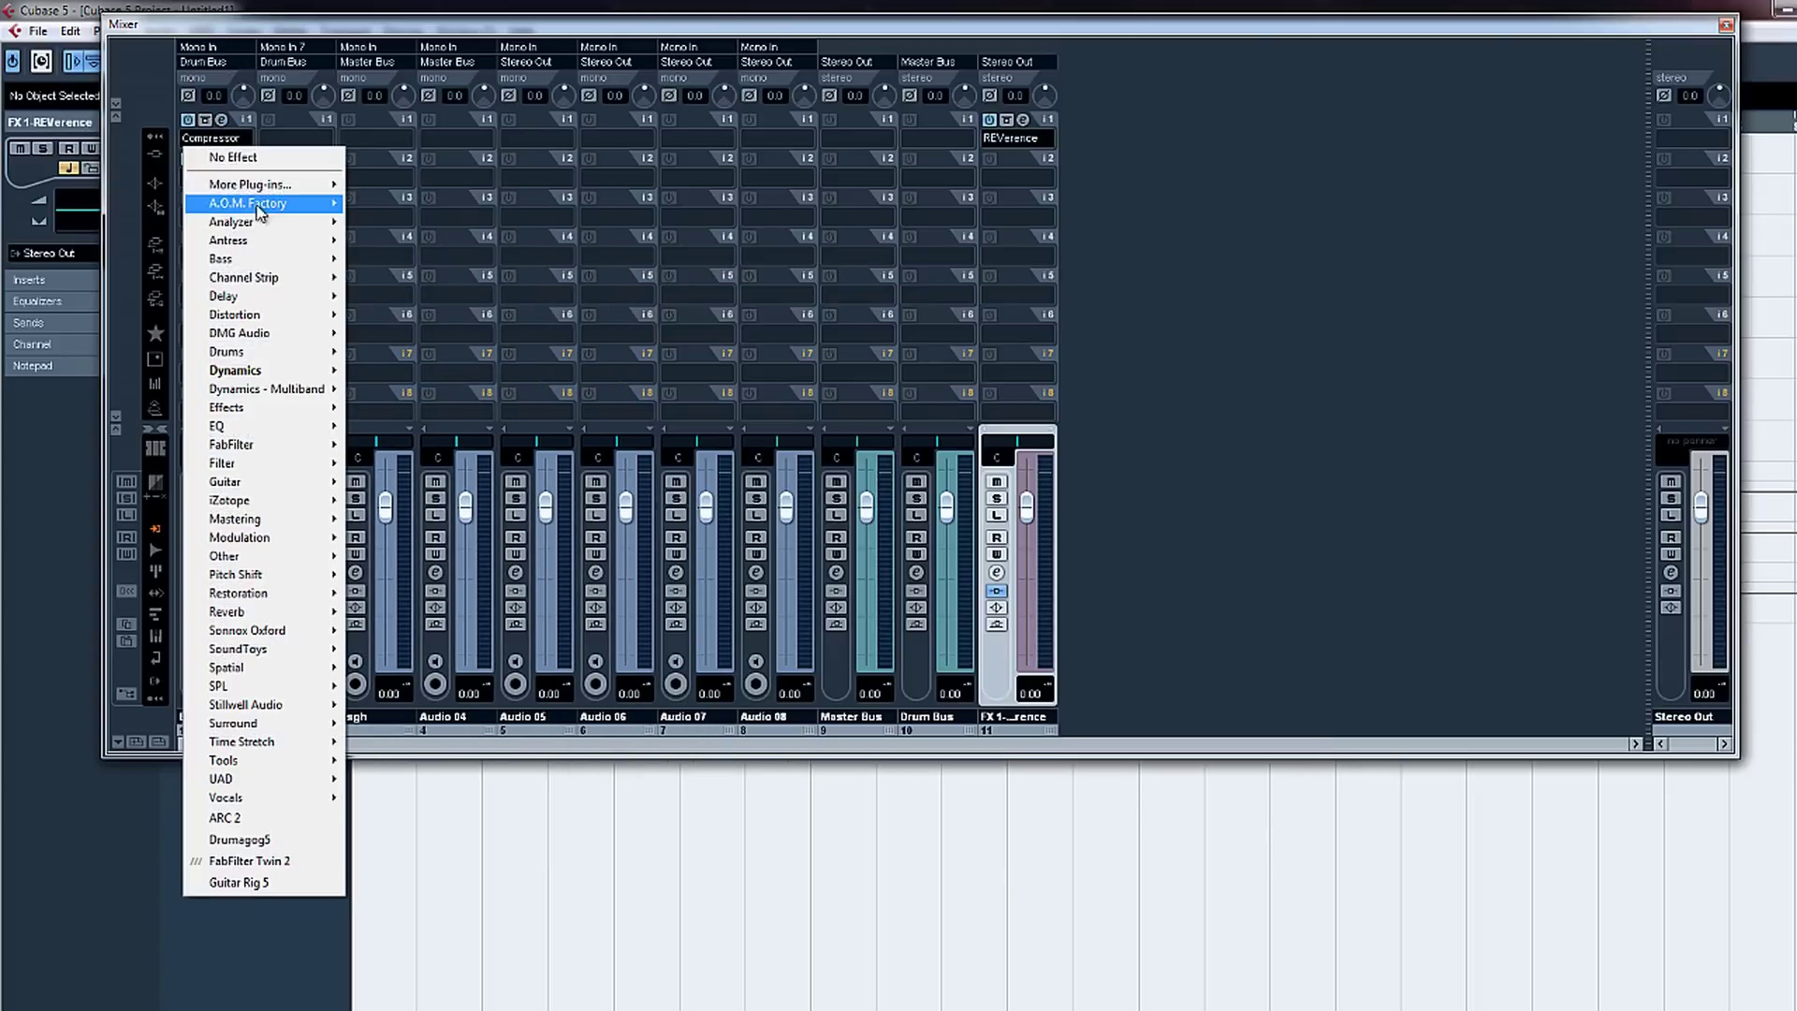
pyautogui.click(234, 149)
pyautogui.click(215, 177)
pyautogui.click(245, 196)
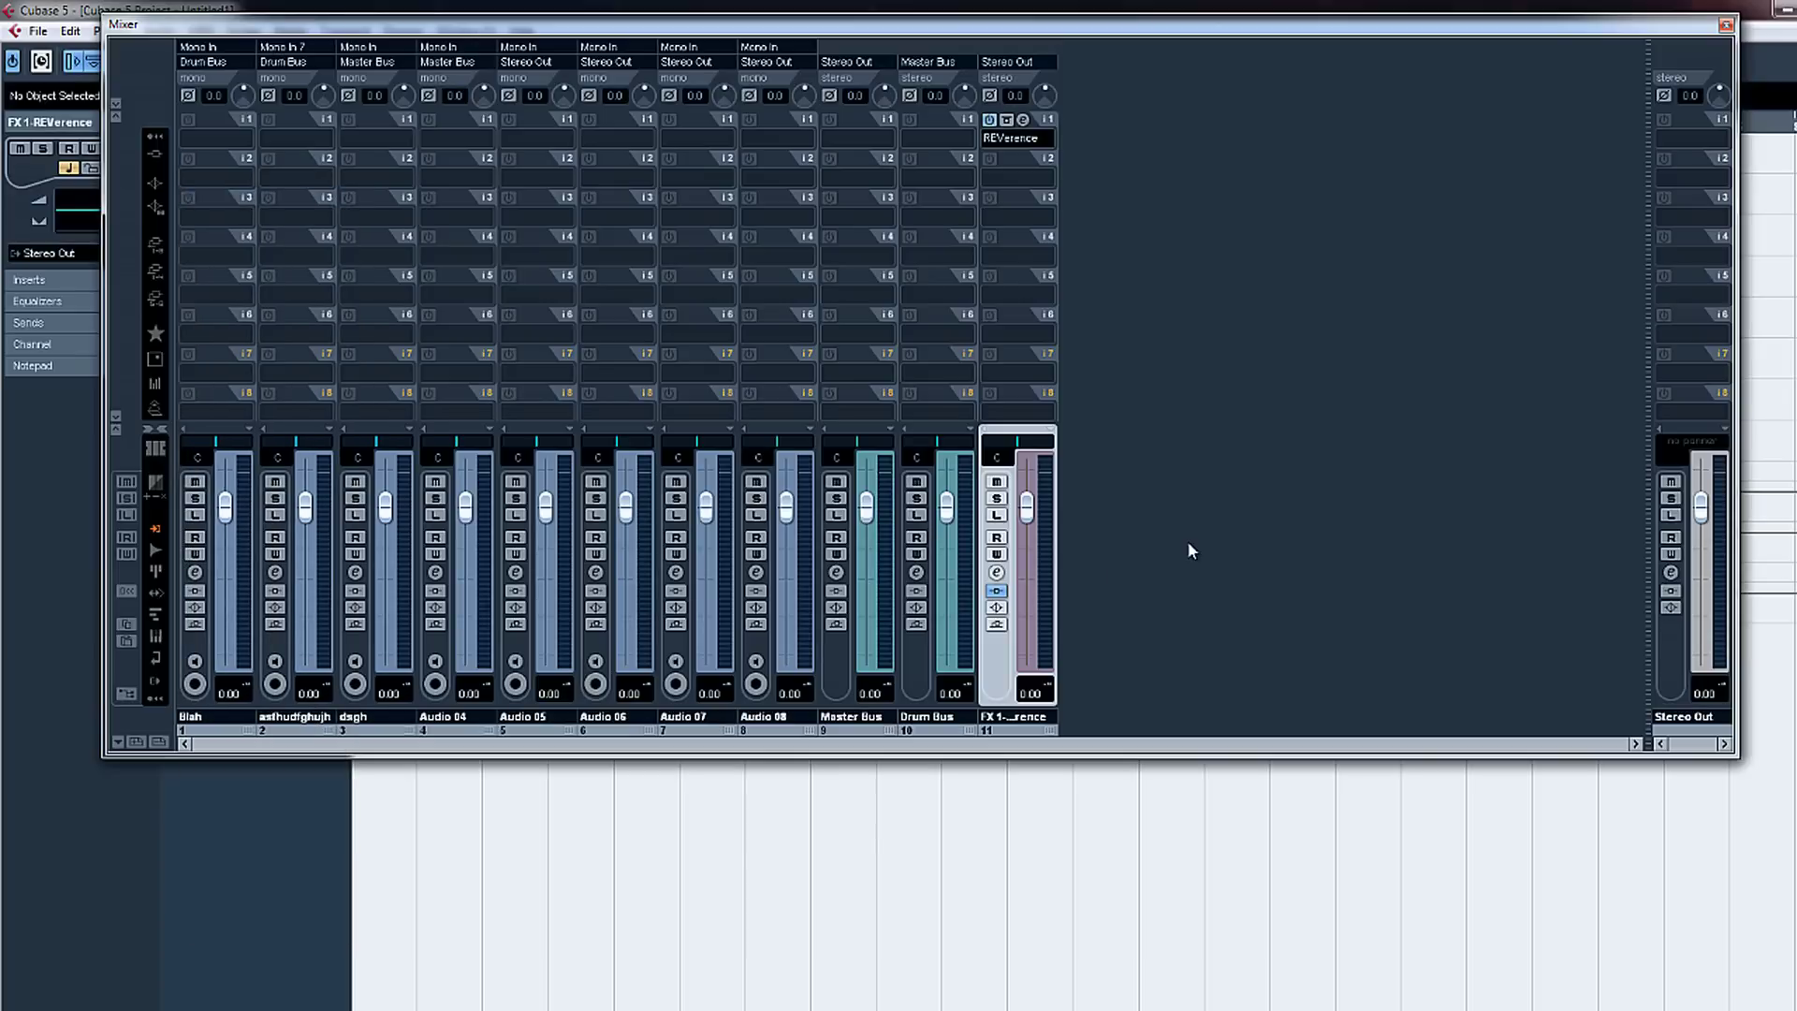
# Step: Set the FX 1 channel's REVerence insert to No Effect and close the Mixer
pyautogui.click(1007, 138)
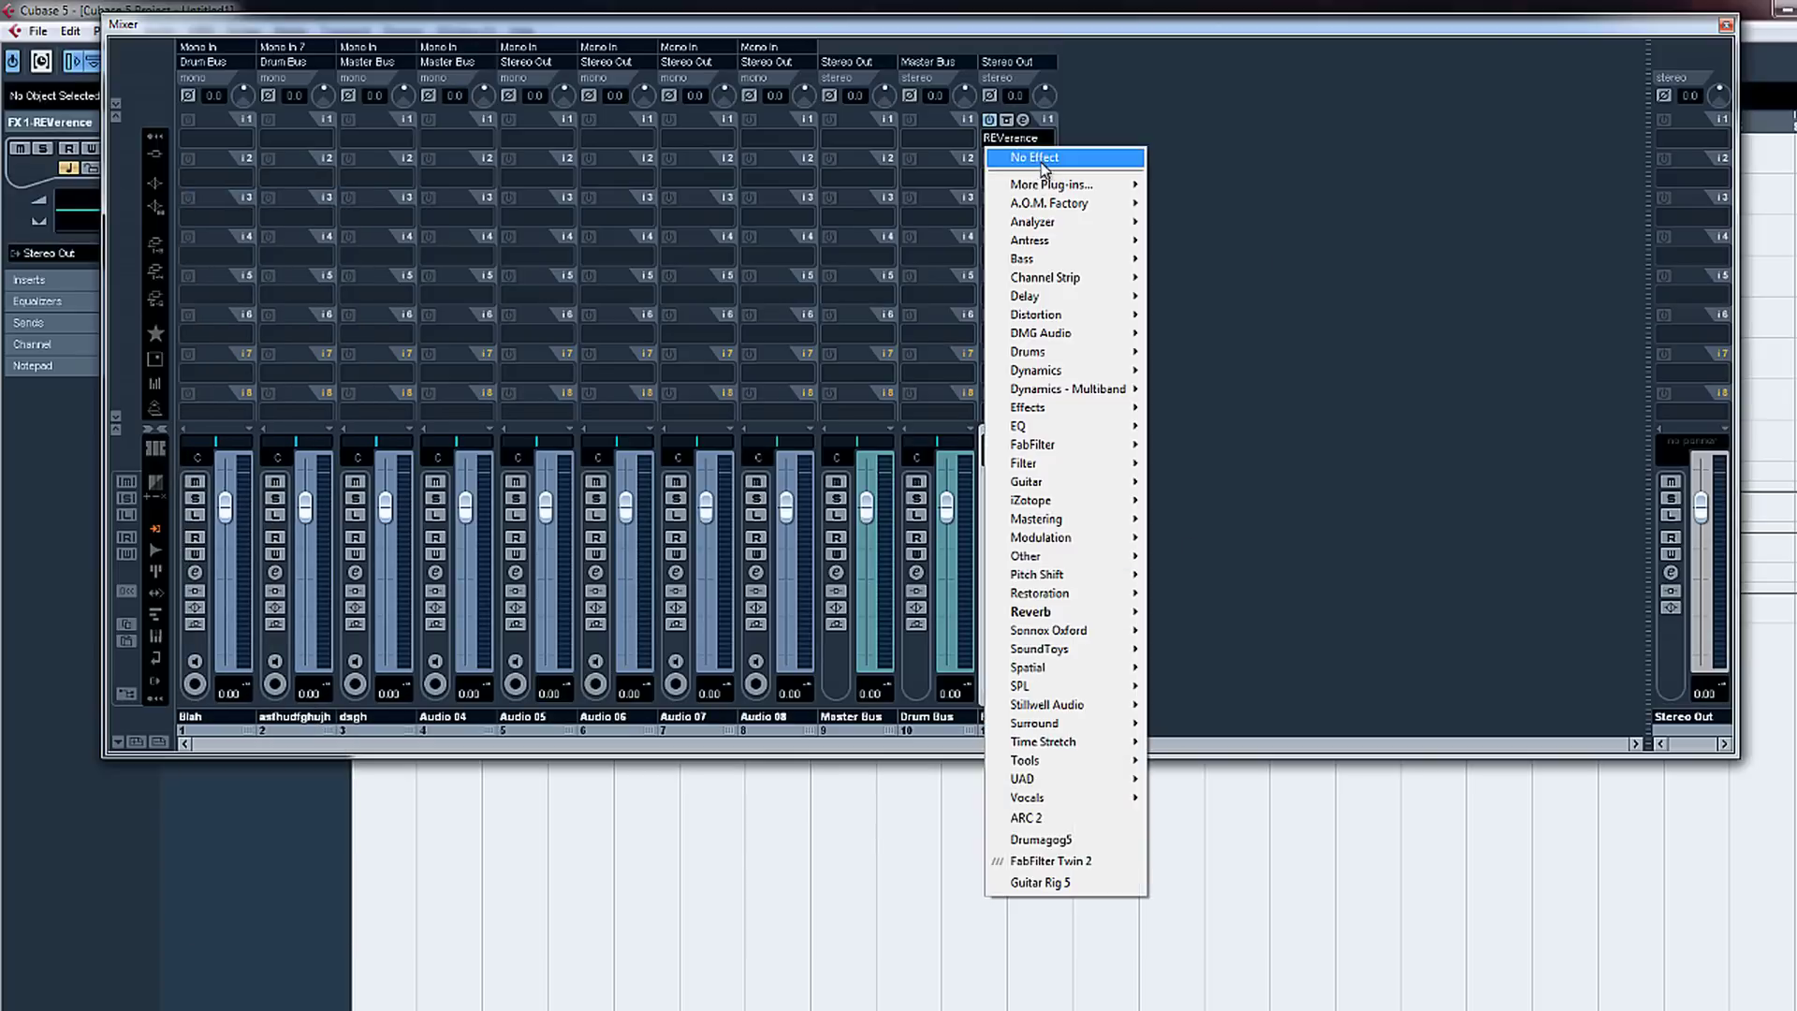
pyautogui.click(1016, 154)
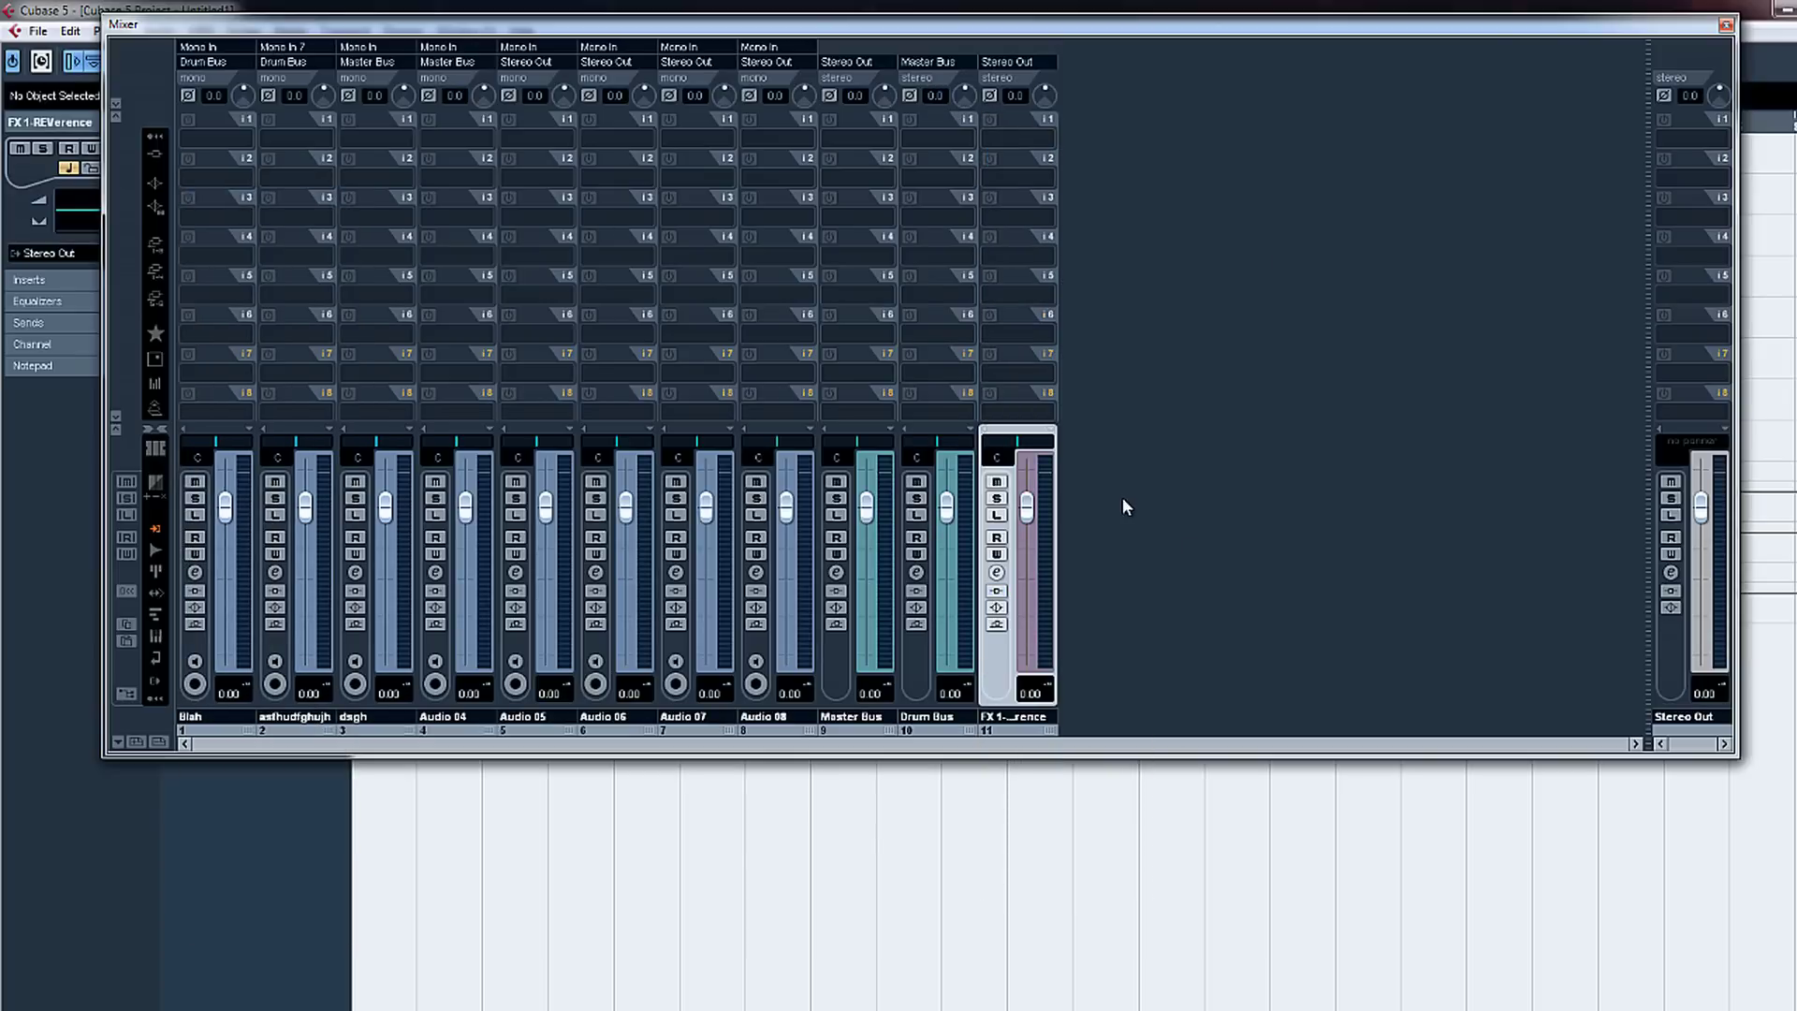
pyautogui.press('F3')
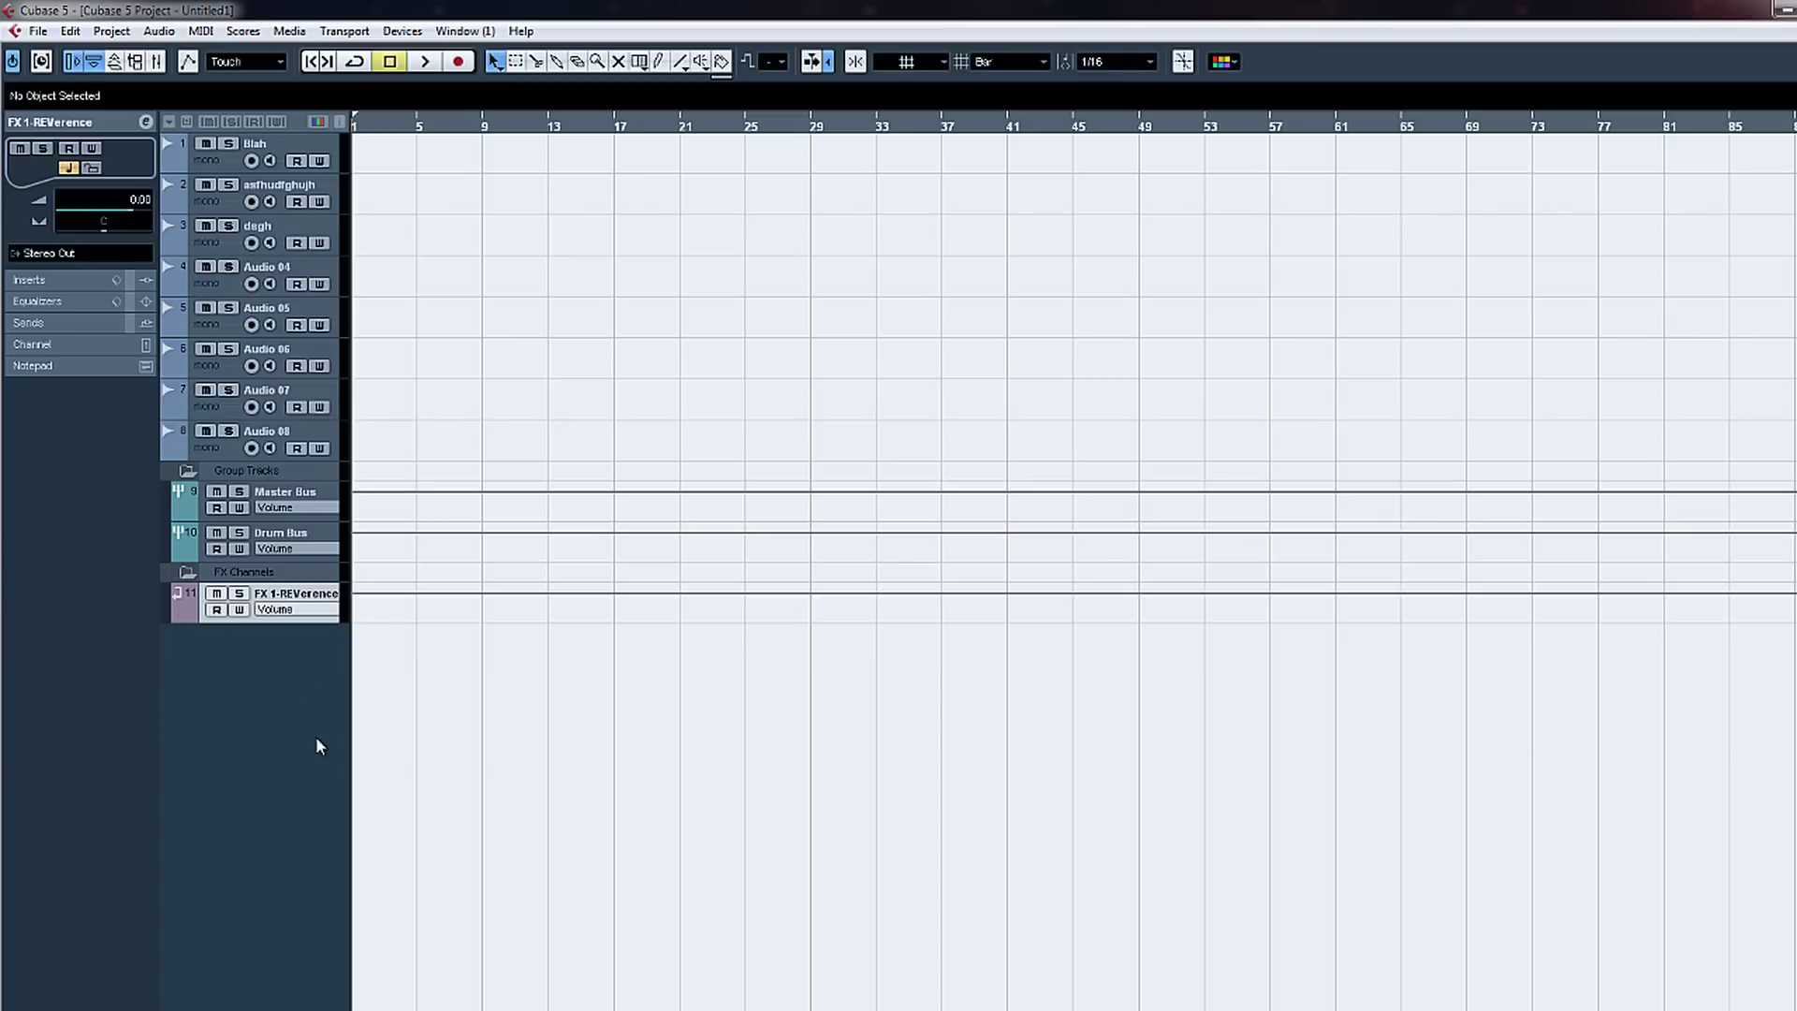